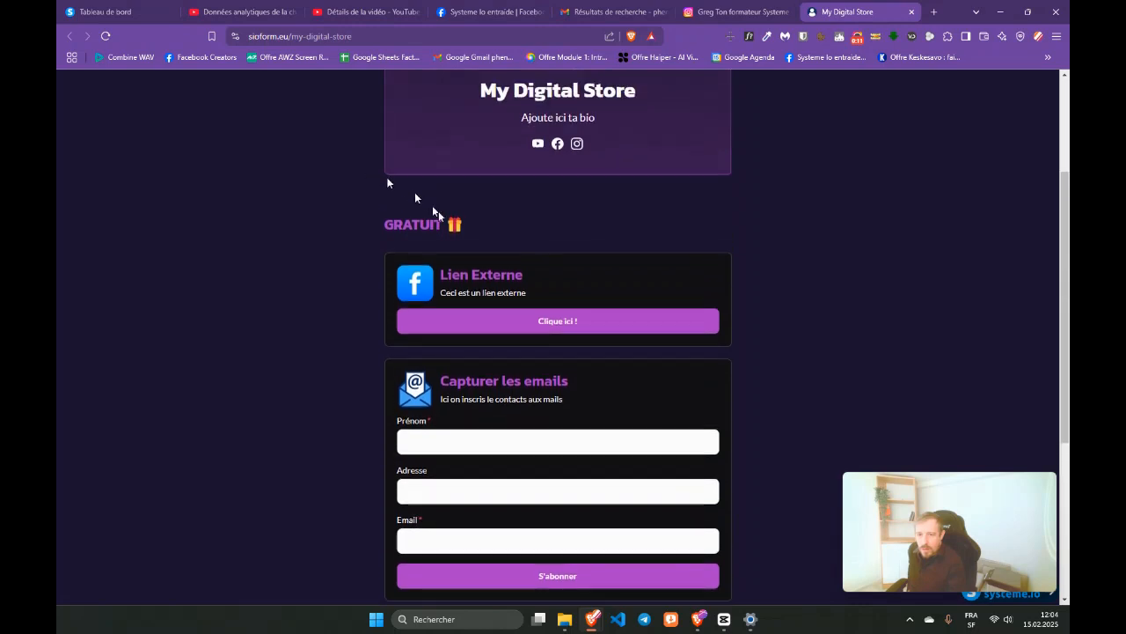
Step: Examine the published My Digital Store page from header to paid products, in desktop layout and in the responsive mobile view
scroll(381, 198, "down", 3)
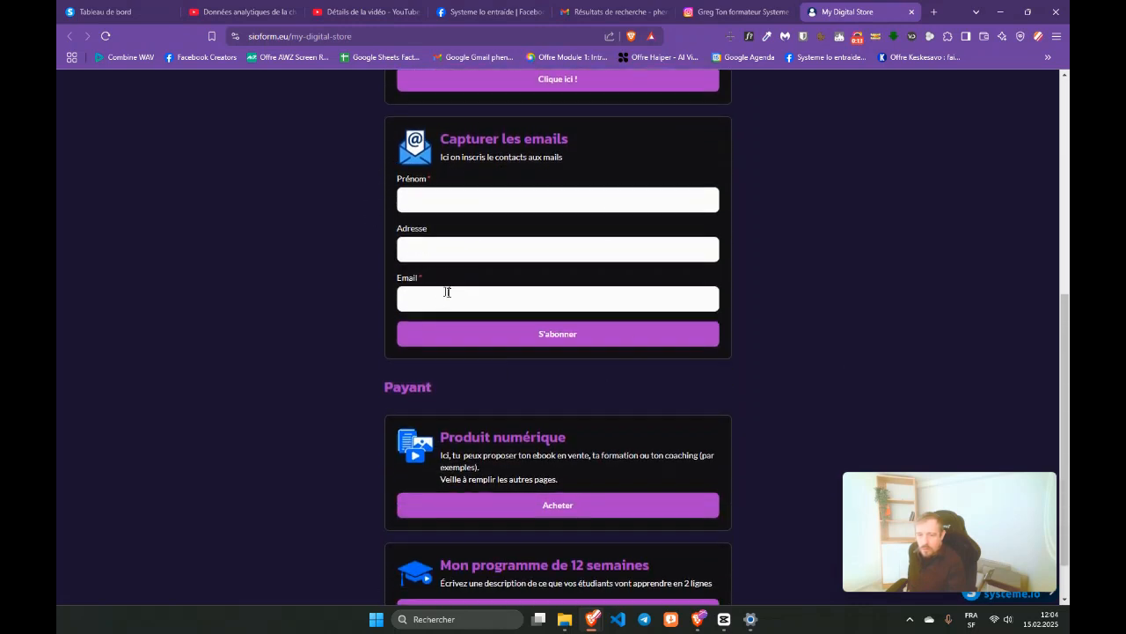
scroll(396, 299, "down", 1)
scroll(489, 464, "up", 5)
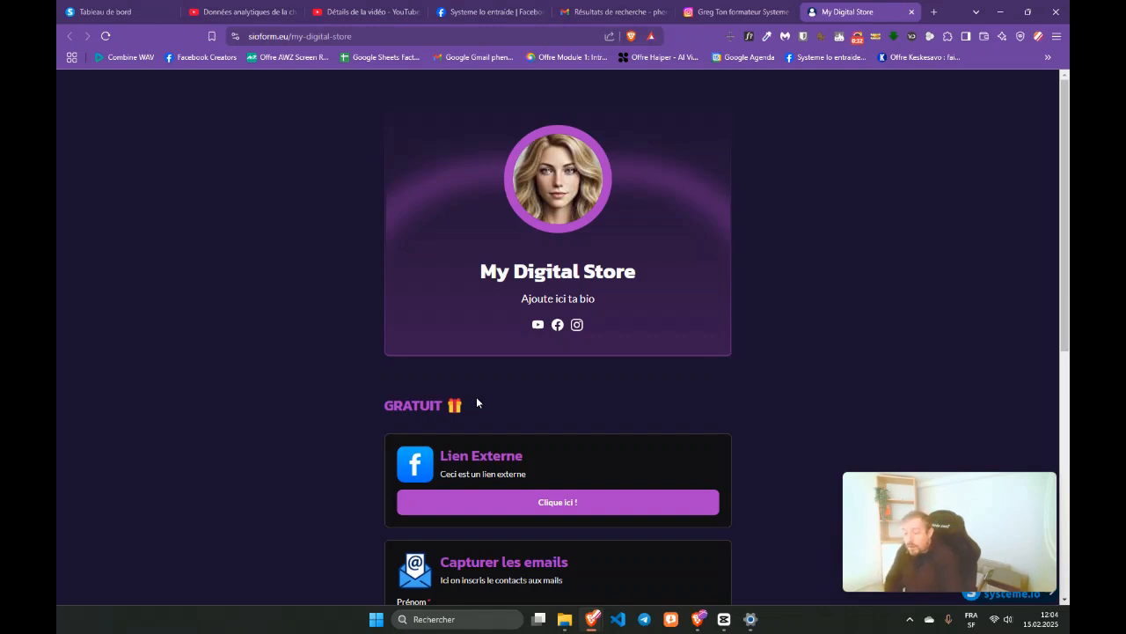
key("ctrl+shift+c")
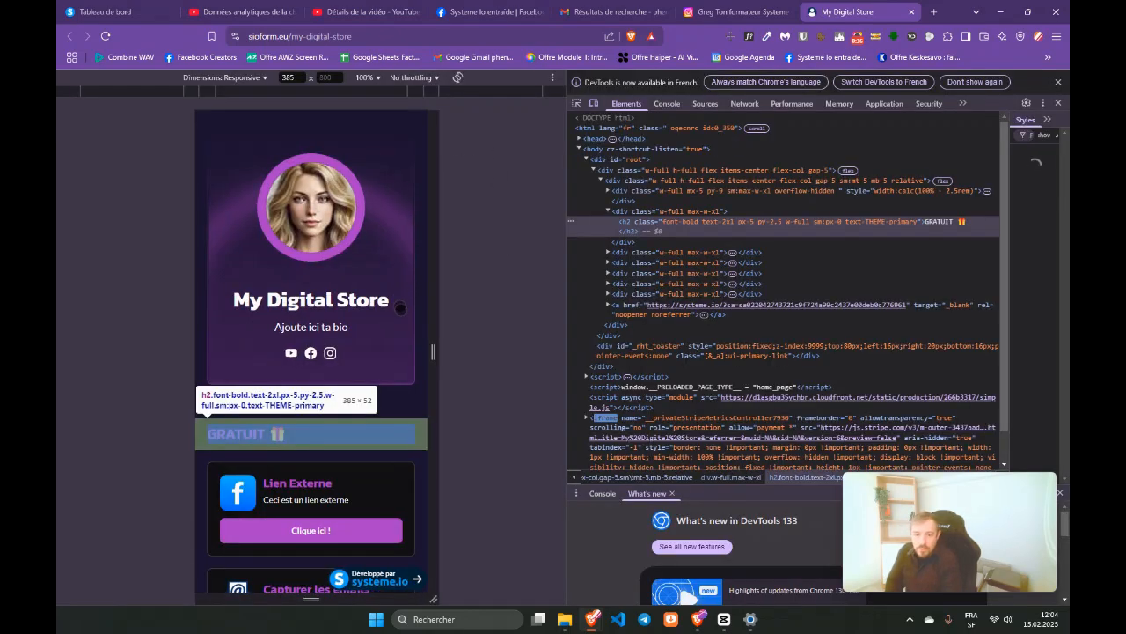
scroll(314, 399, "down", 5)
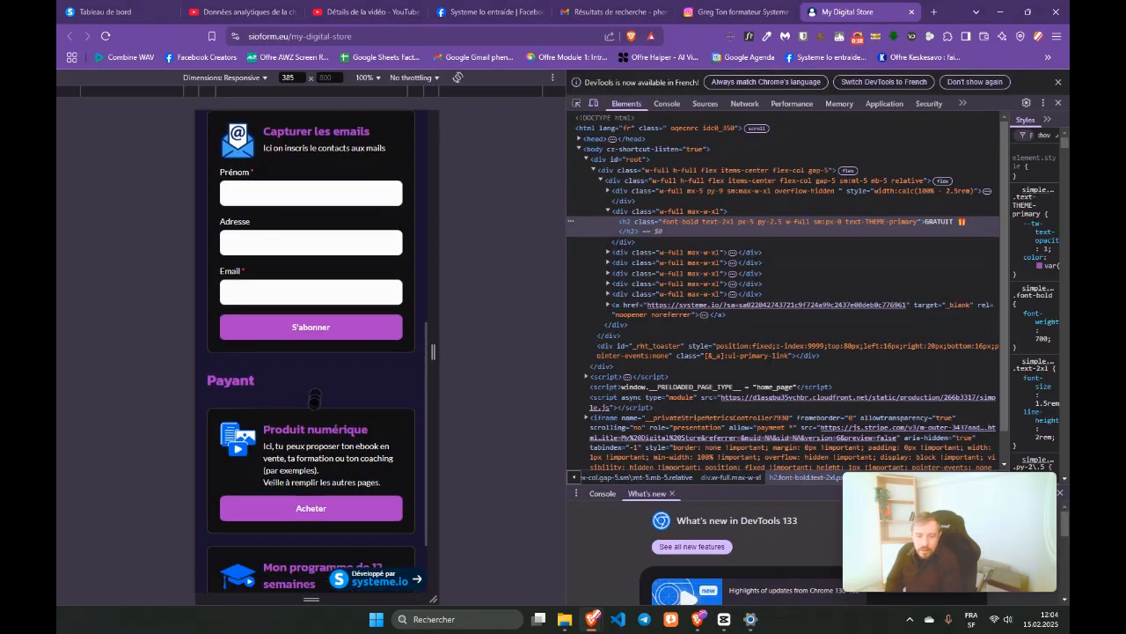
scroll(314, 398, "up", 5)
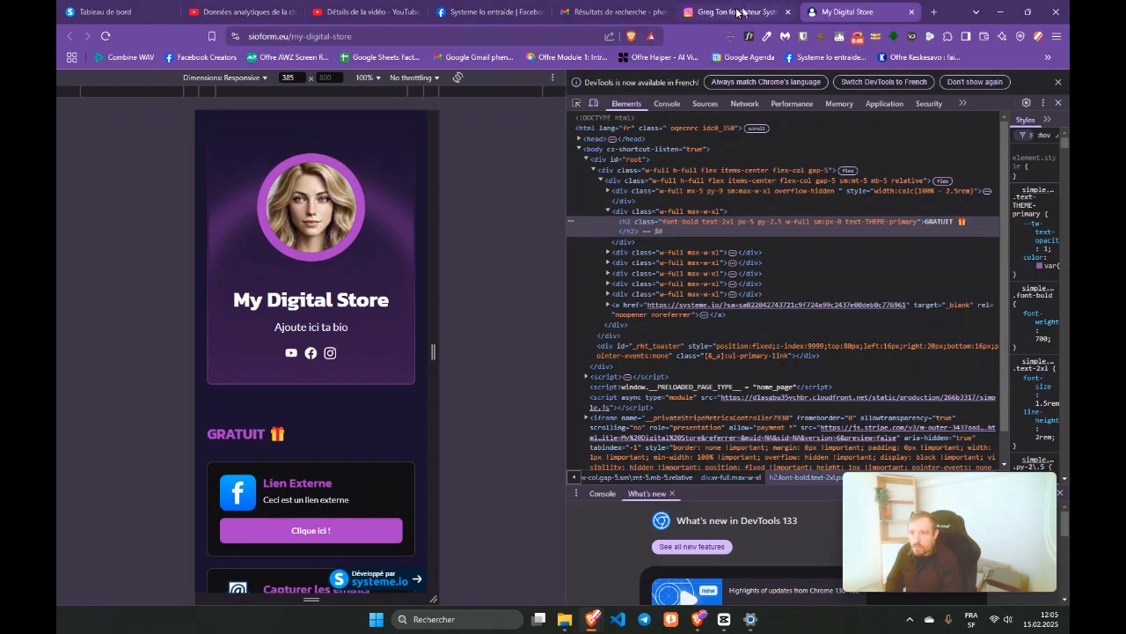
Step: Look at the store link on the Instagram profile and the tunnel explanation page in the second browser window
left_click(738, 11)
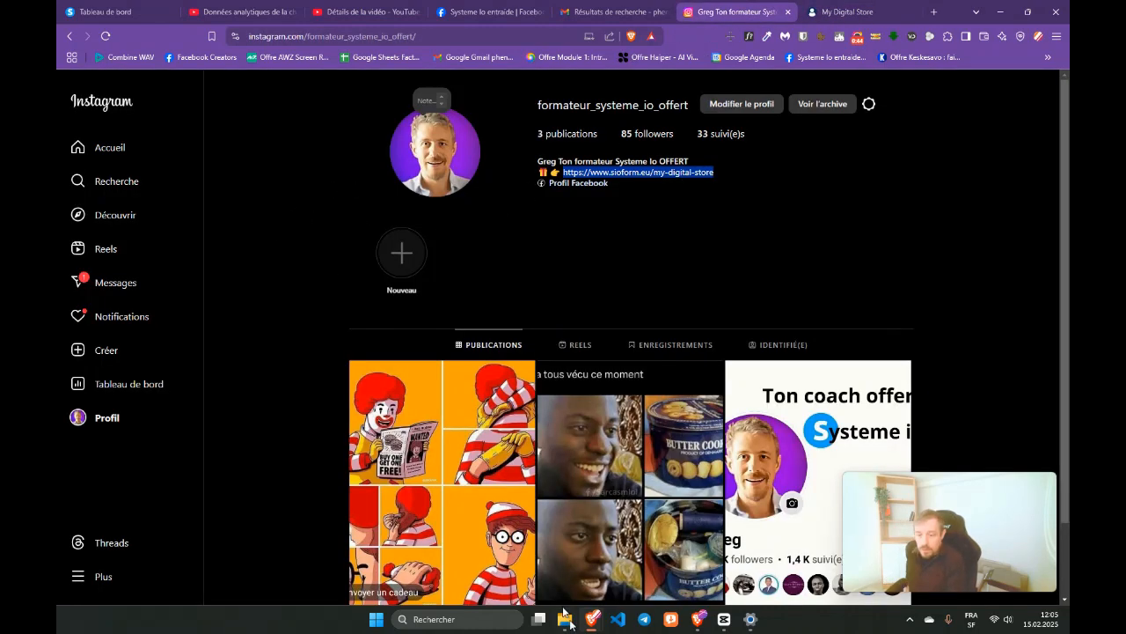
left_click(698, 618)
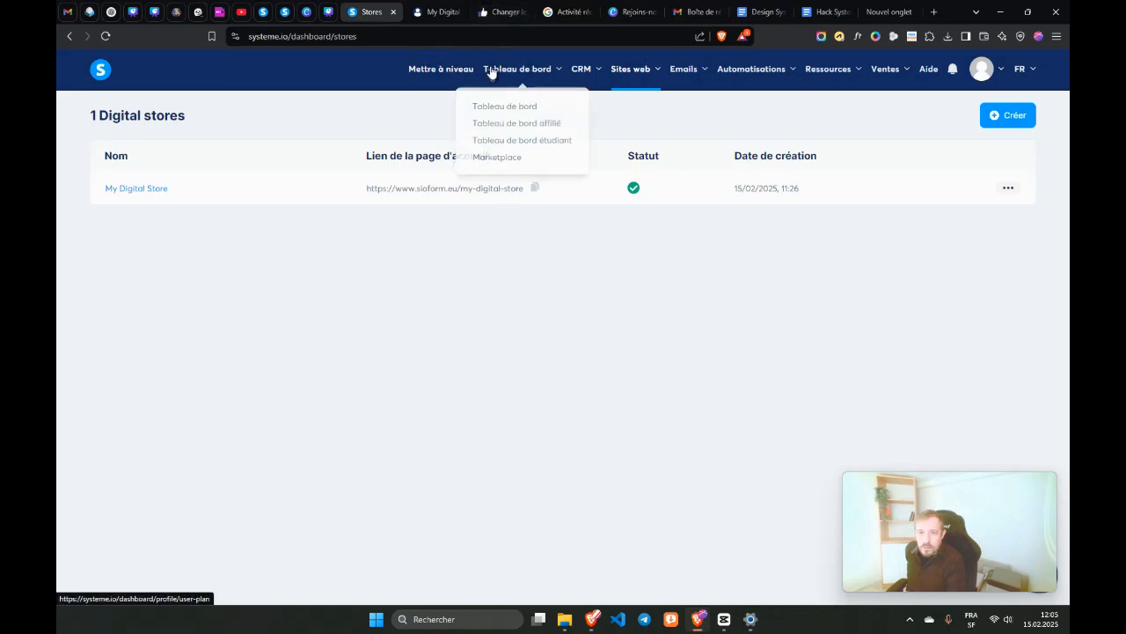
left_click(263, 11)
scroll(333, 218, "down", 3)
scroll(360, 234, "up", 10)
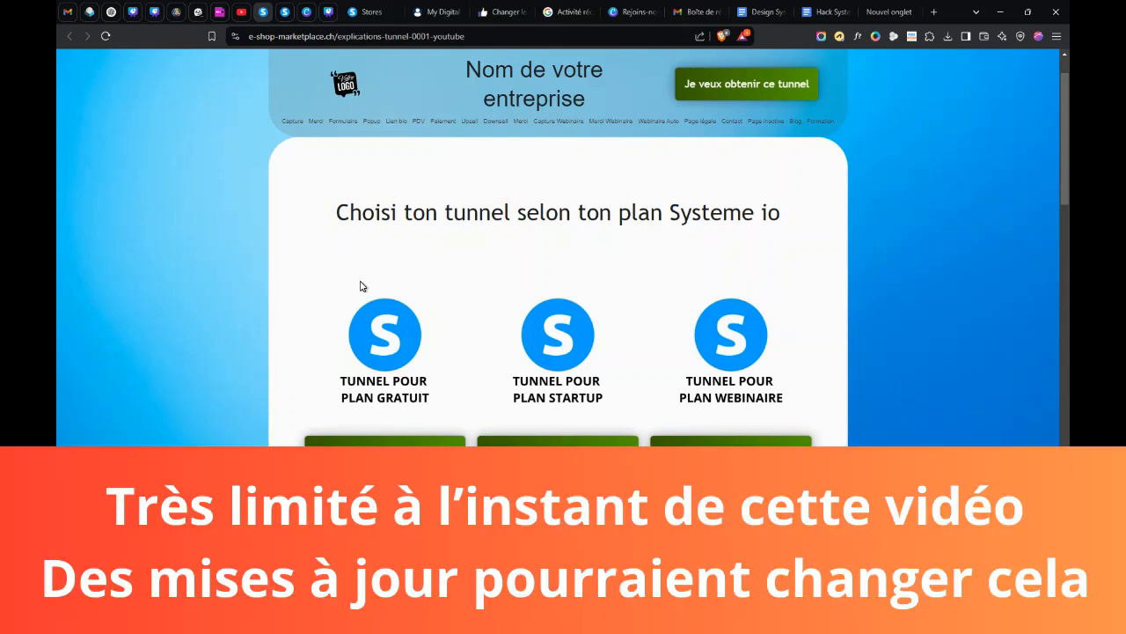
Step: Compare the actions available for My Digital Store in the systeme.io stores list with the tunnel explanation page
left_click(365, 11)
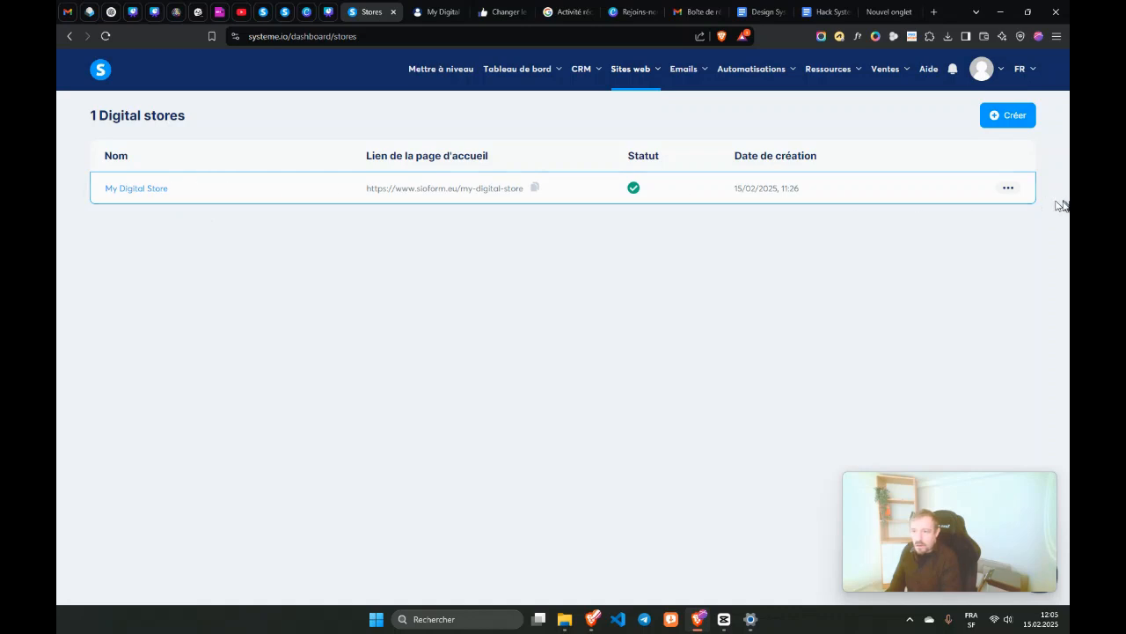
left_click(1011, 190)
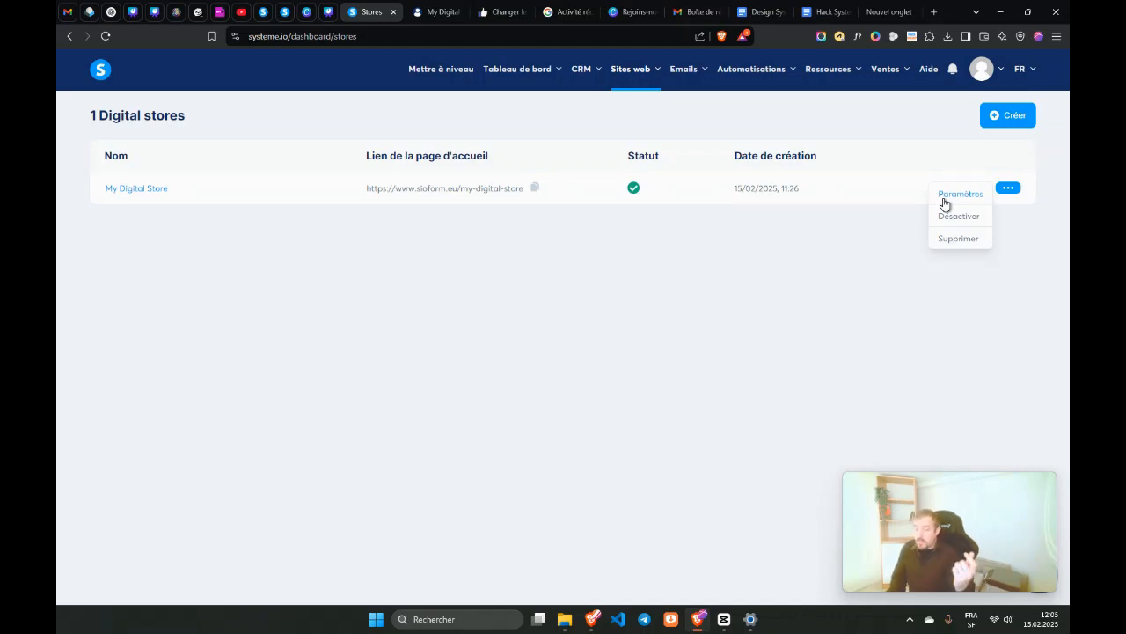
left_click(263, 11)
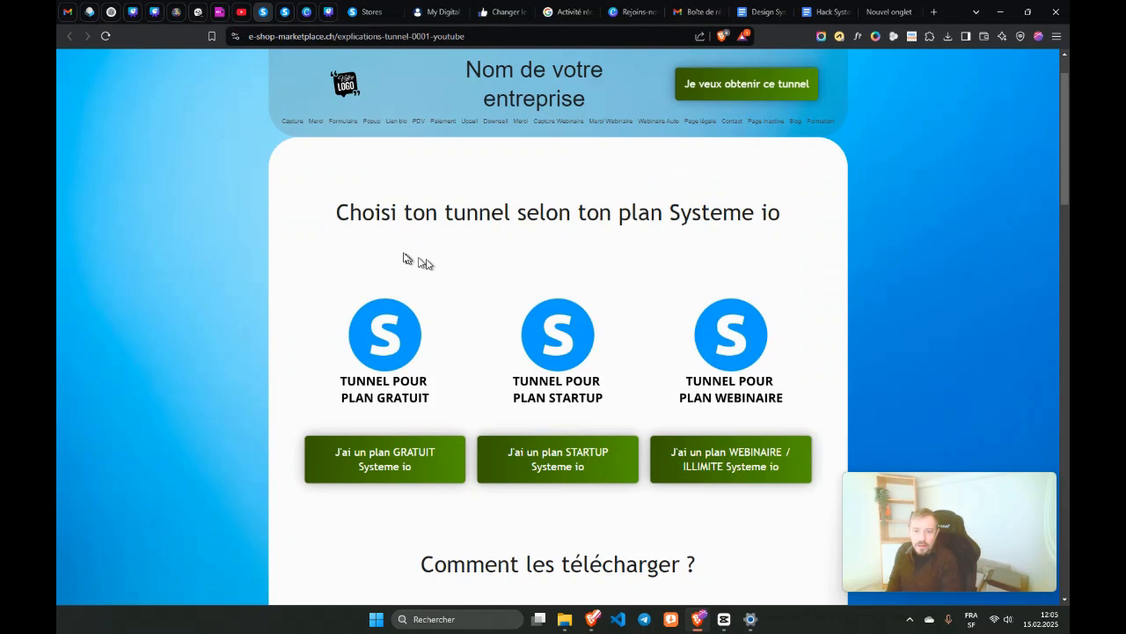
left_click(365, 12)
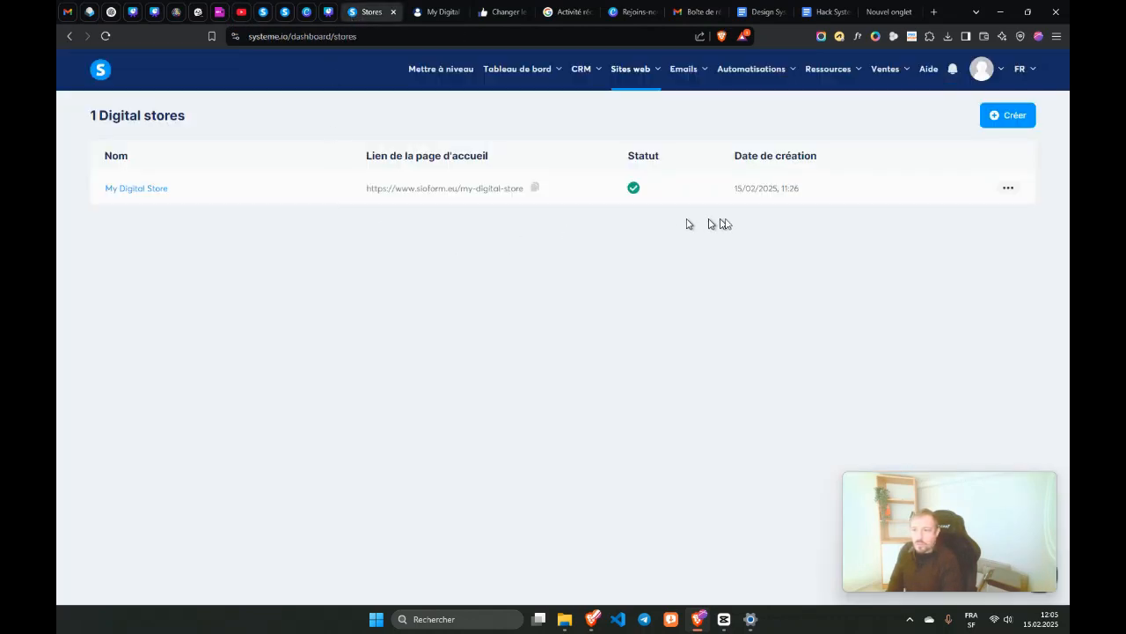
left_click(1008, 190)
left_click(983, 178)
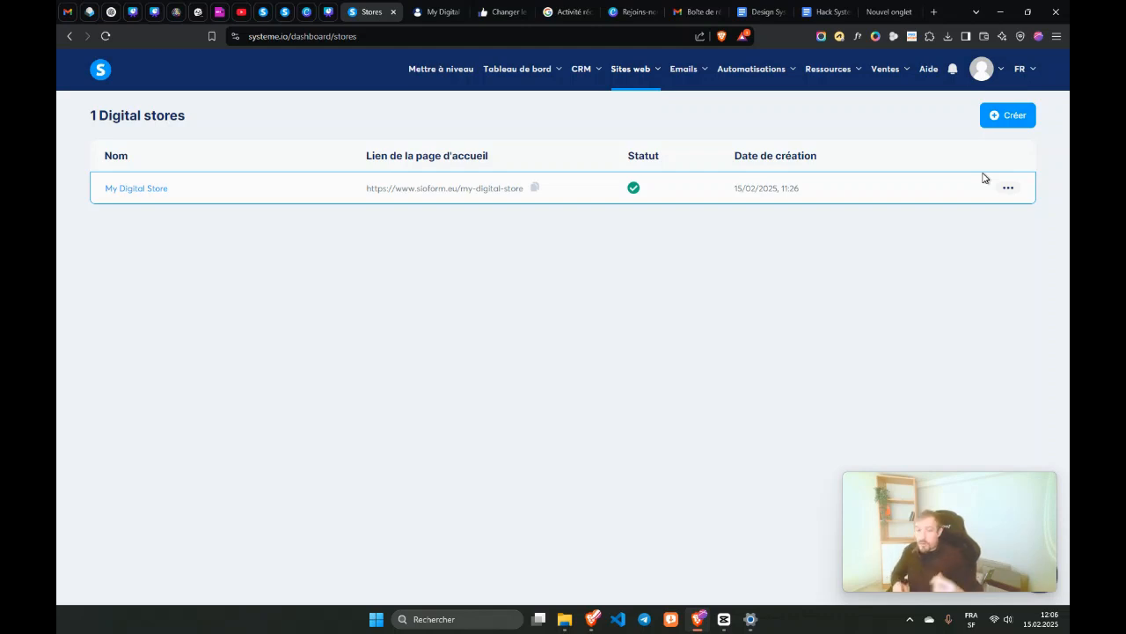
Step: Review the YouTube Studio video description, highlighting the free tunnel link and the Startup, Webinaire and ILLIMITÉ subscription links
left_click(241, 11)
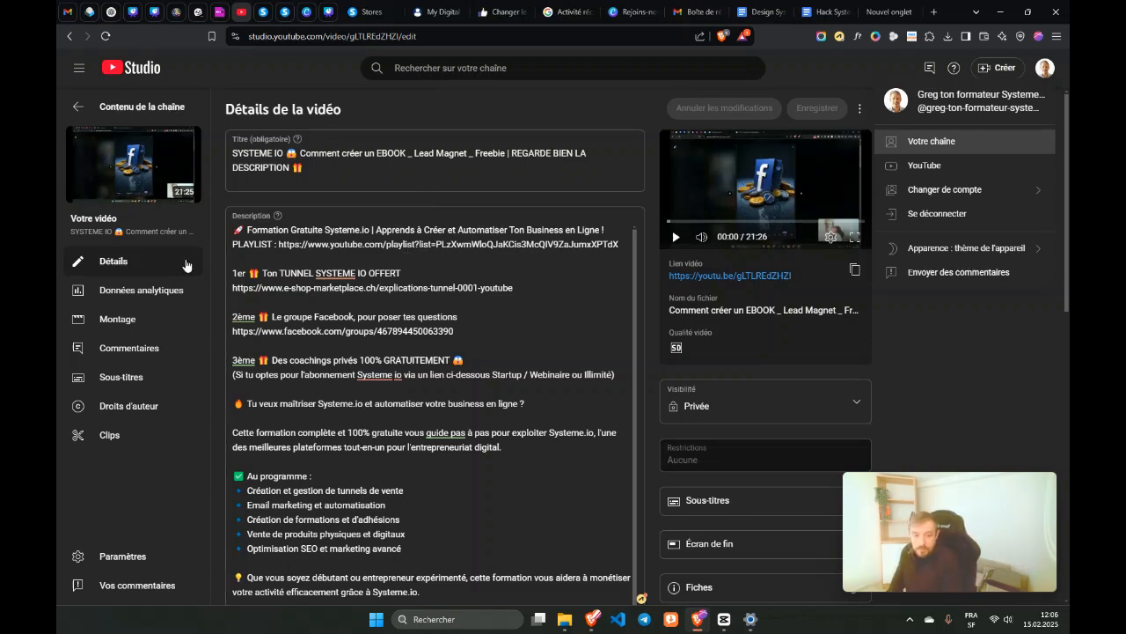
left_click_drag(236, 274, 554, 288)
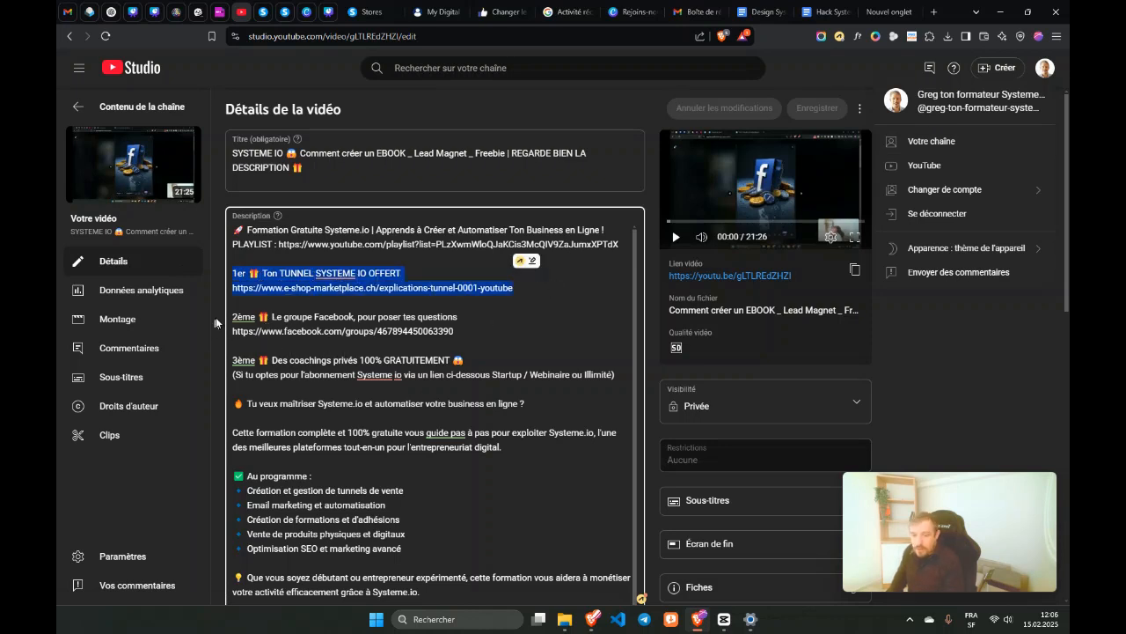
left_click(260, 249)
scroll(260, 249, "down", 1)
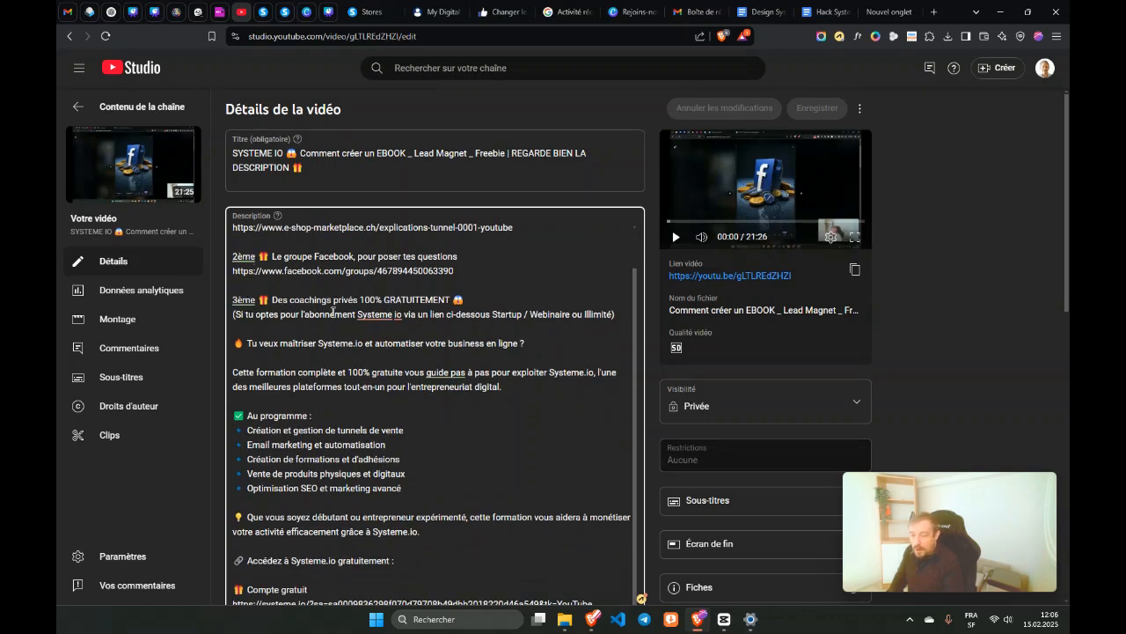
scroll(321, 309, "down", 6)
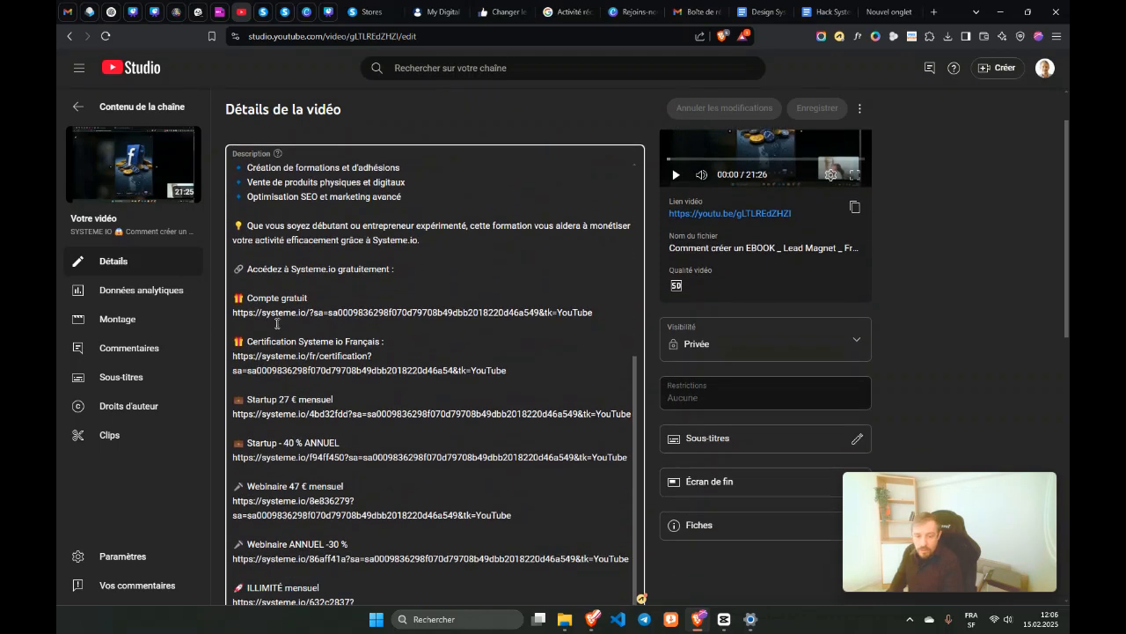
scroll(240, 272, "down", 2)
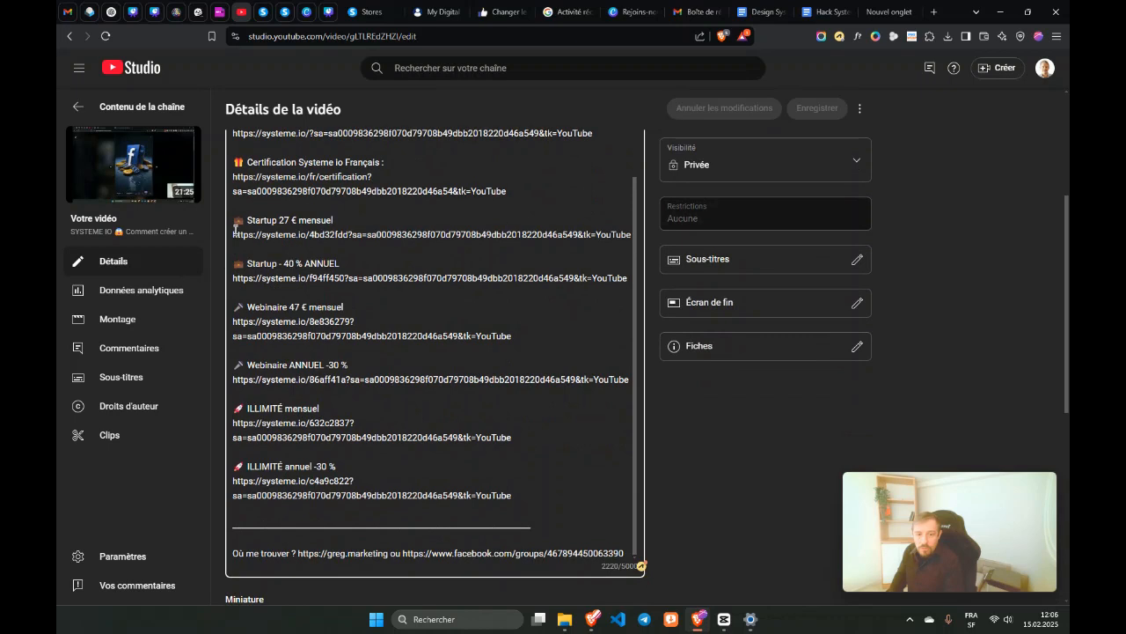
left_click_drag(235, 221, 550, 507)
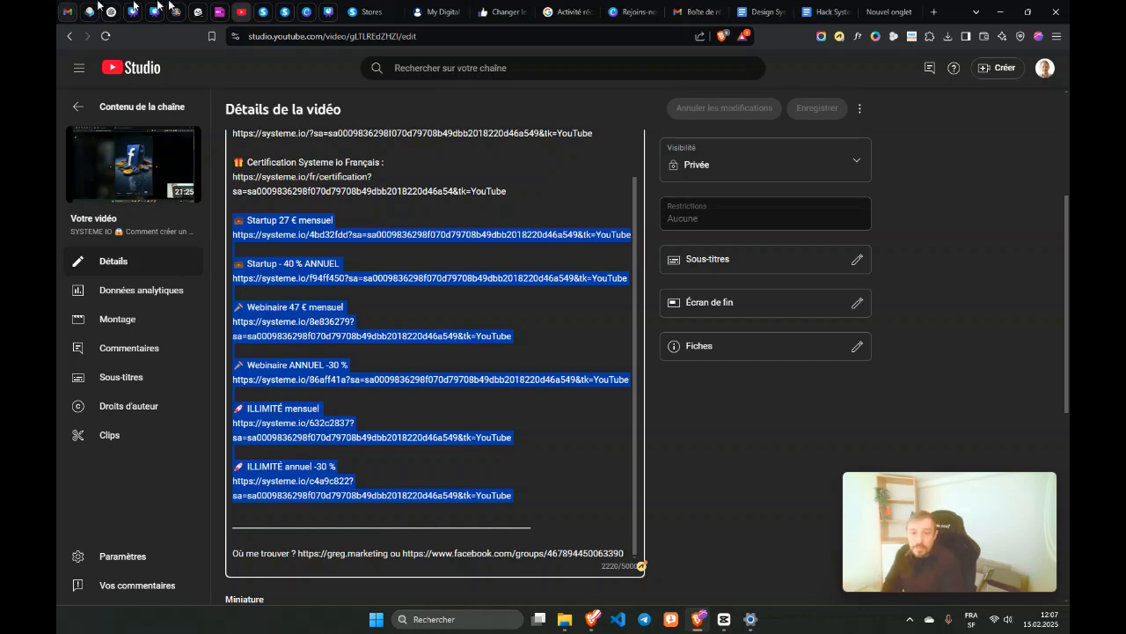
Step: Open My Digital Store from the systeme.io stores list and review its free and paid sections in the editor and mobile preview
left_click(360, 12)
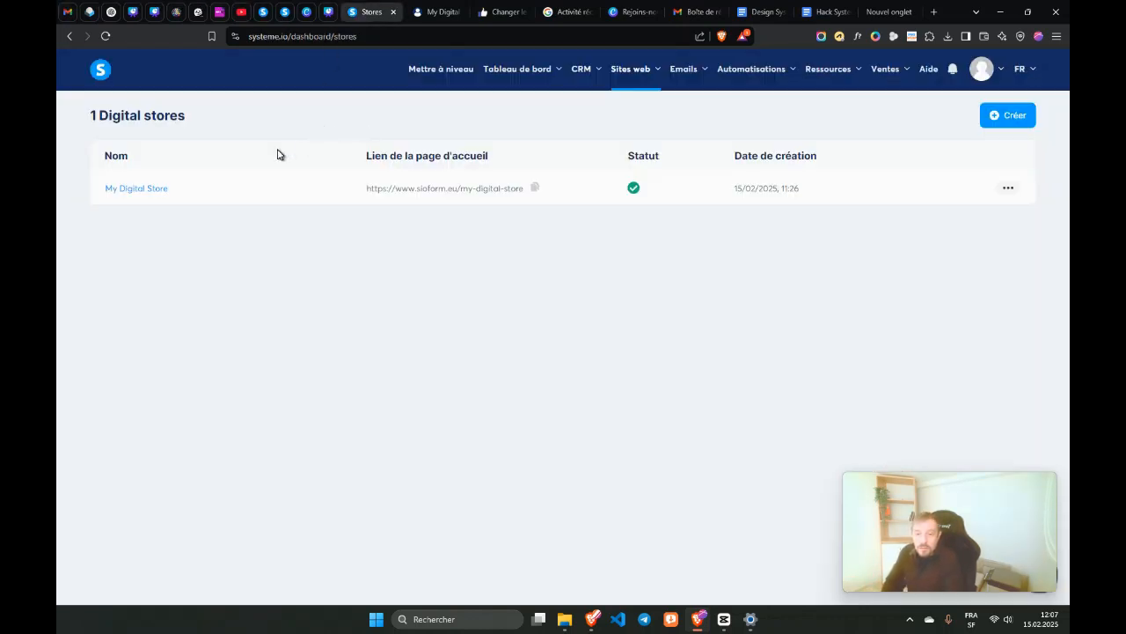
left_click(152, 192)
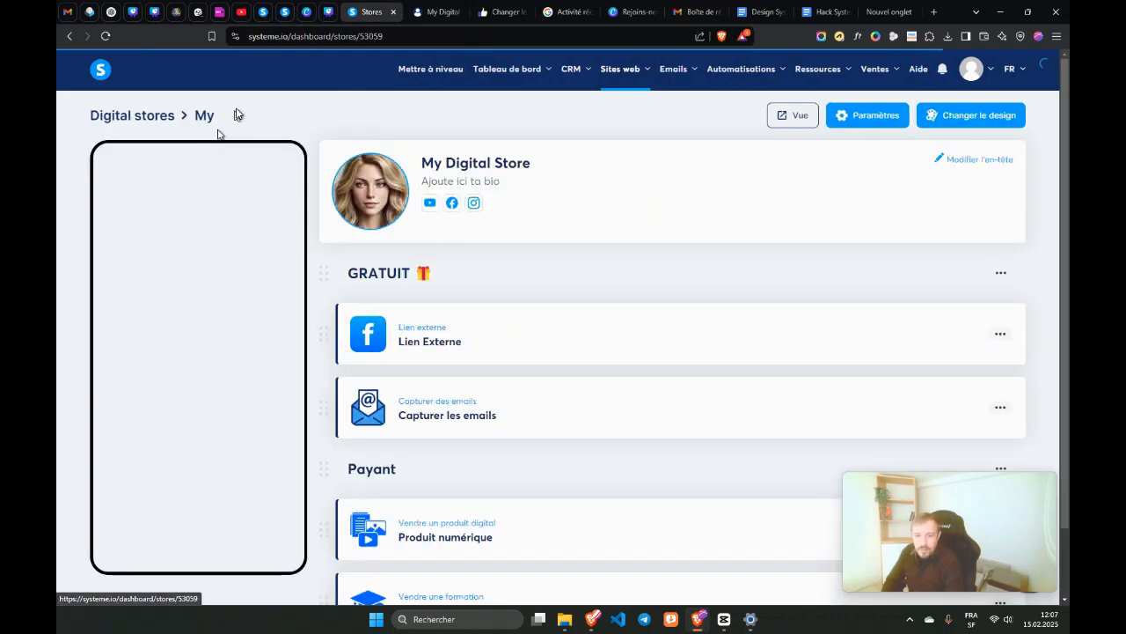
scroll(499, 295, "down", 1)
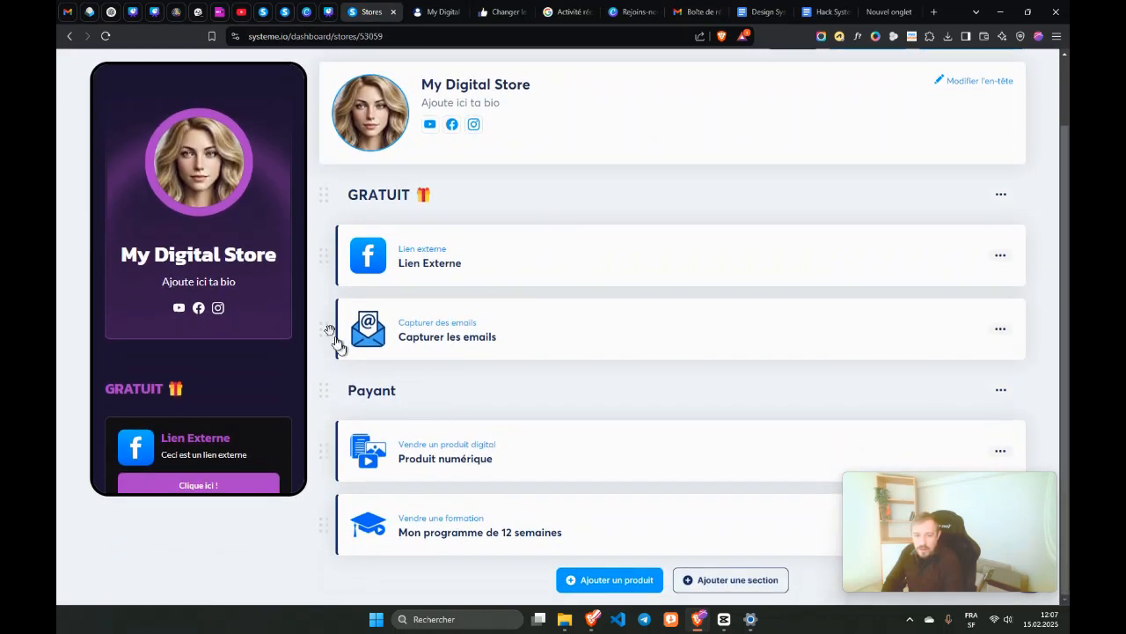
scroll(334, 326, "up", 1)
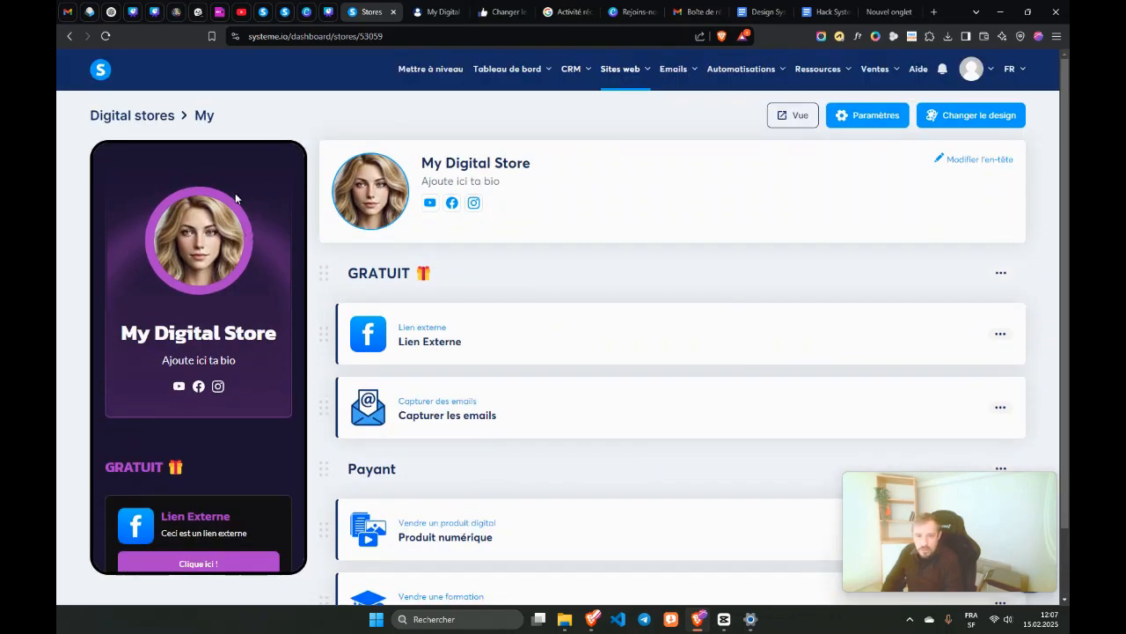
scroll(236, 199, "down", 7)
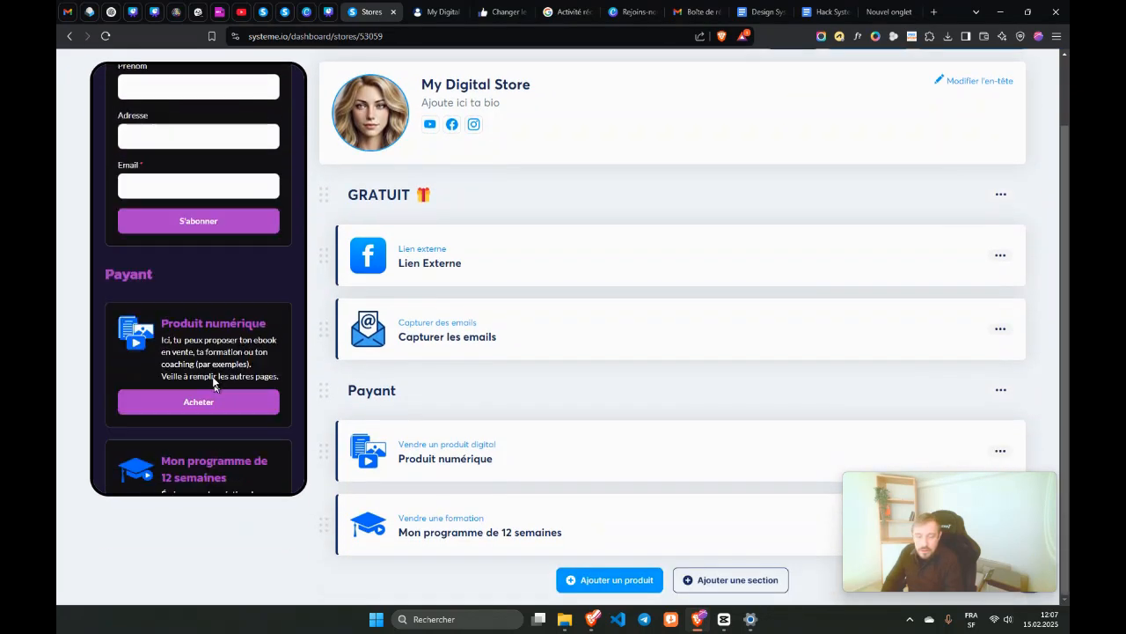
scroll(213, 383, "up", 1)
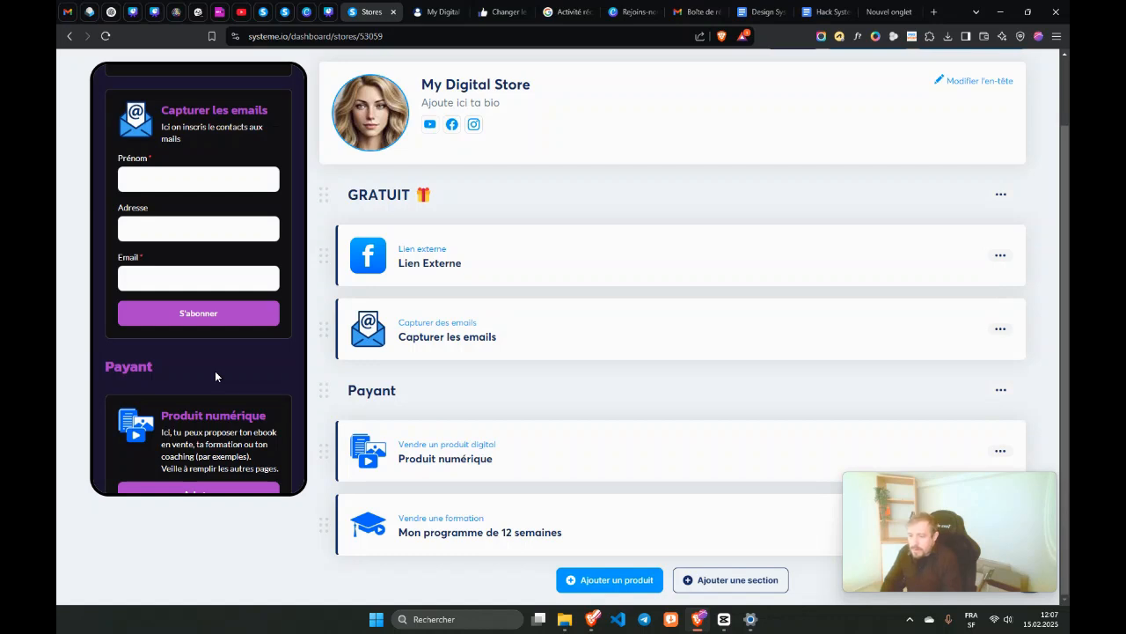
scroll(167, 299, "up", 4)
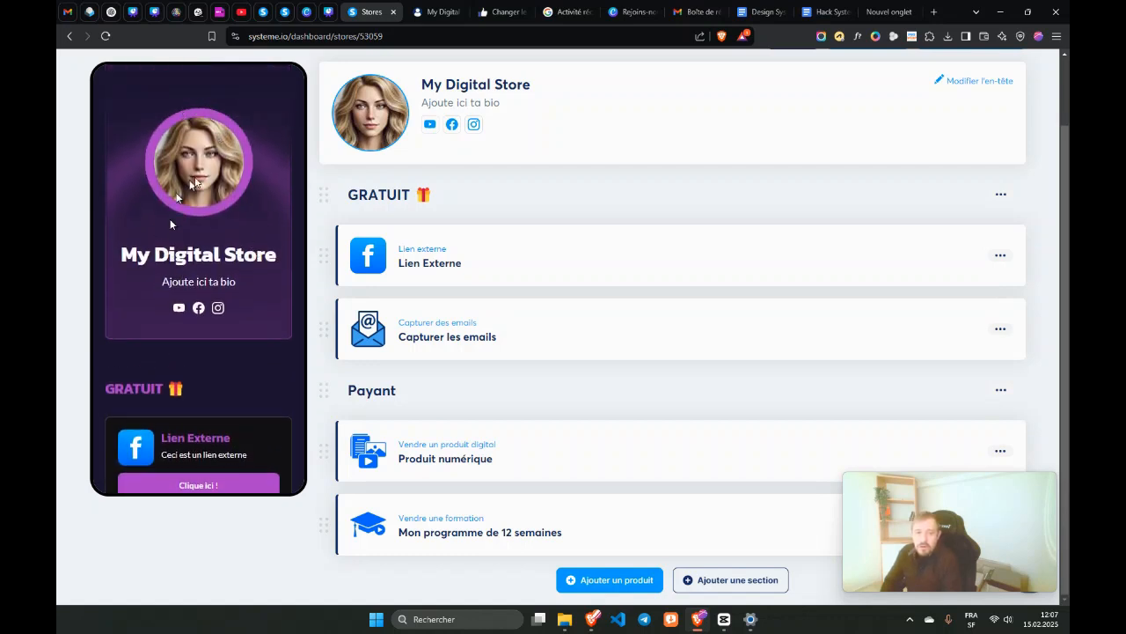
scroll(534, 146, "up", 1)
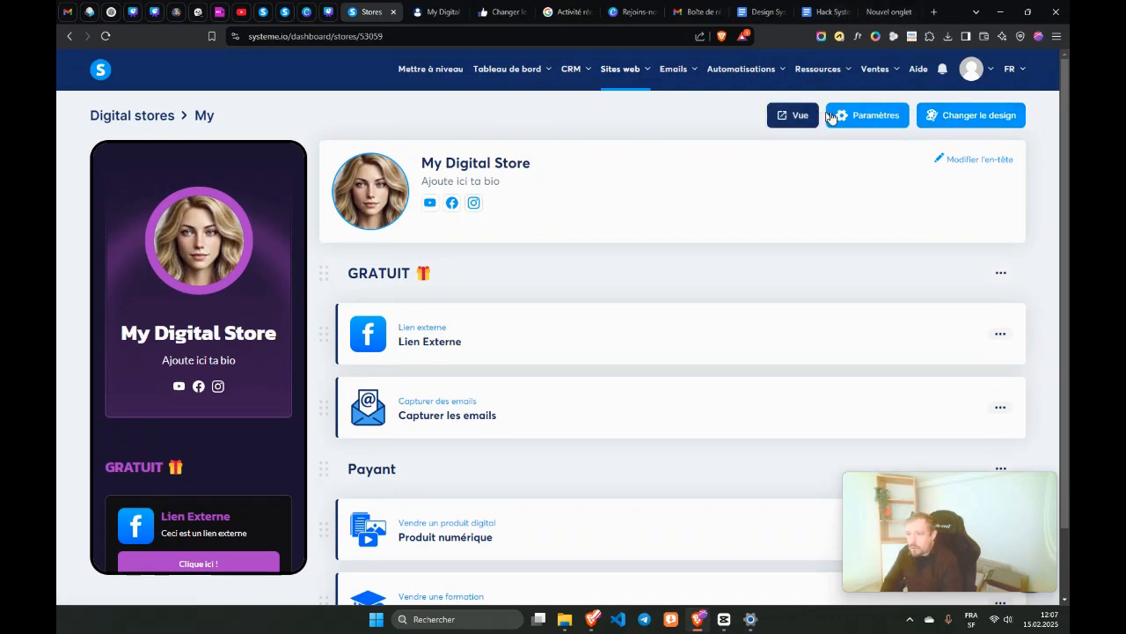
scroll(166, 356, "down", 5)
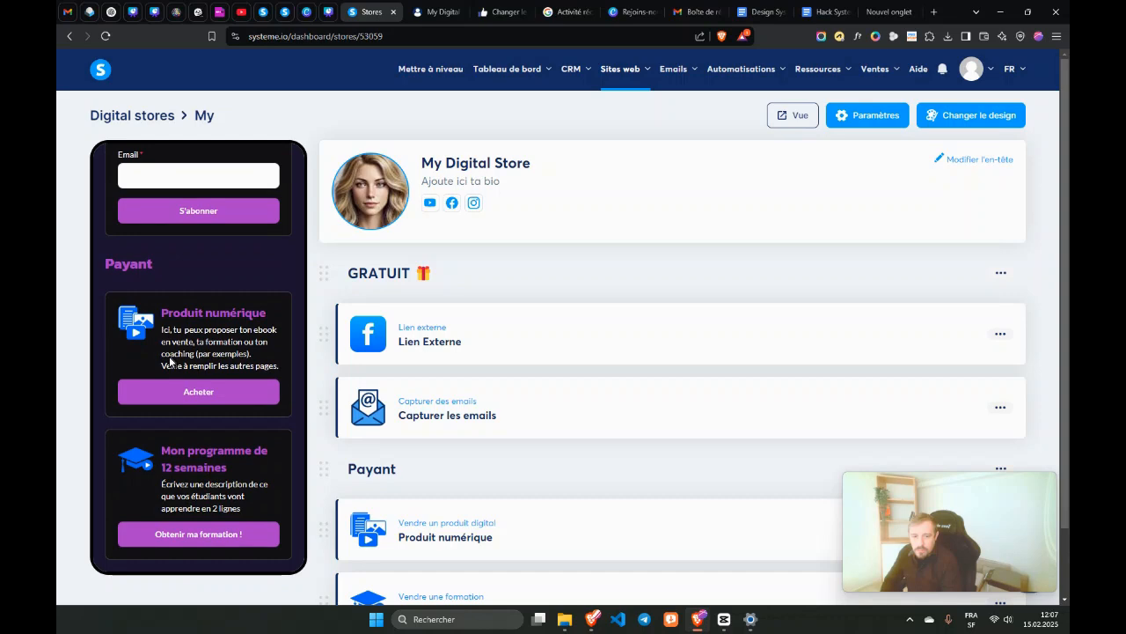
scroll(164, 341, "up", 2)
scroll(165, 340, "up", 5)
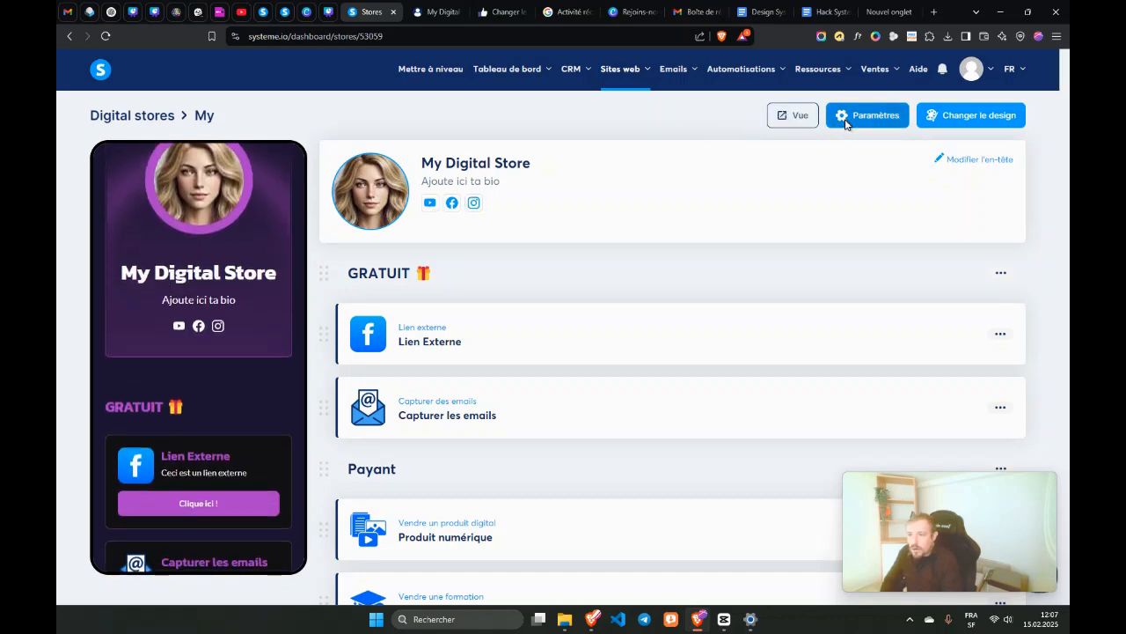
Step: Review the store's settings and save them with the name My Digital Store and the URL path my-digital-store
left_click(840, 117)
left_click(417, 220)
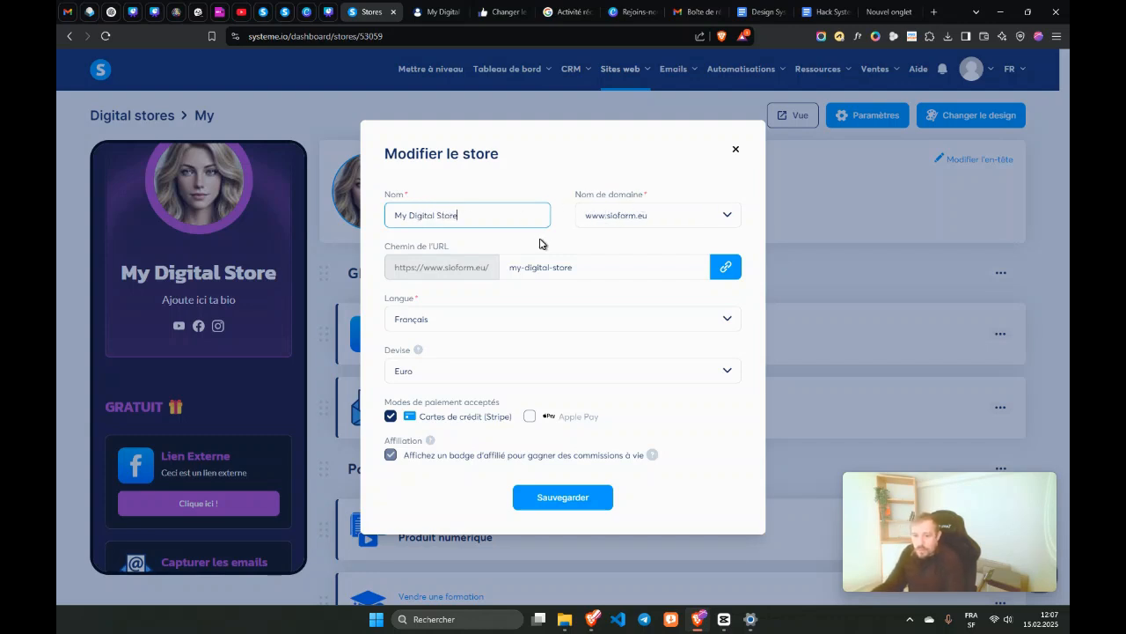
left_click(520, 270)
left_click_drag(521, 268, 537, 308)
left_click(522, 294)
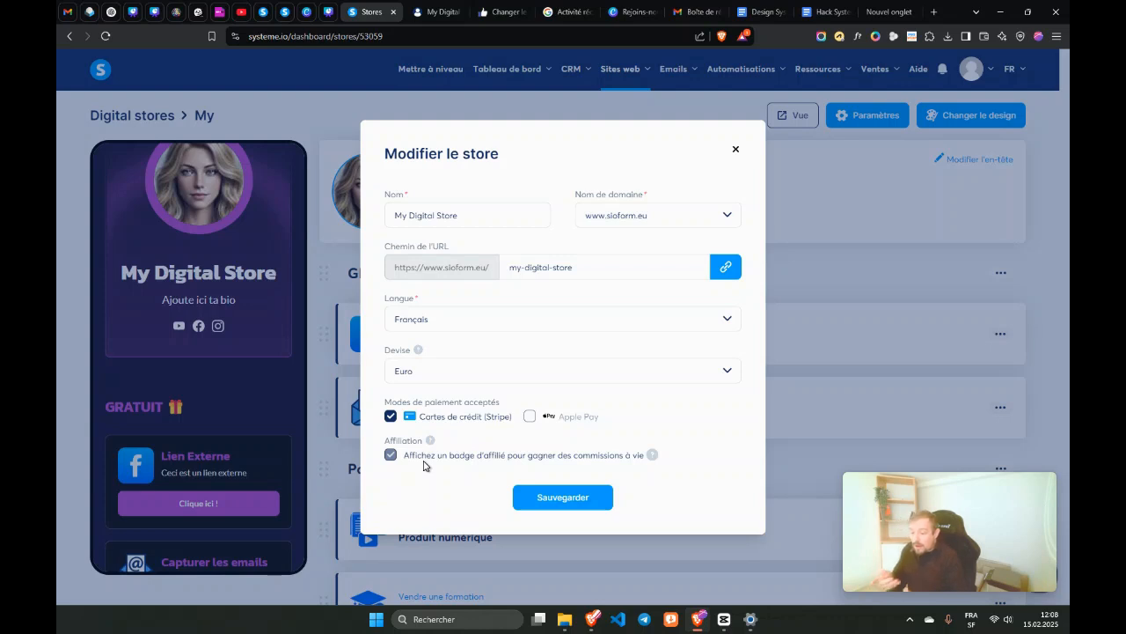
left_click(537, 499)
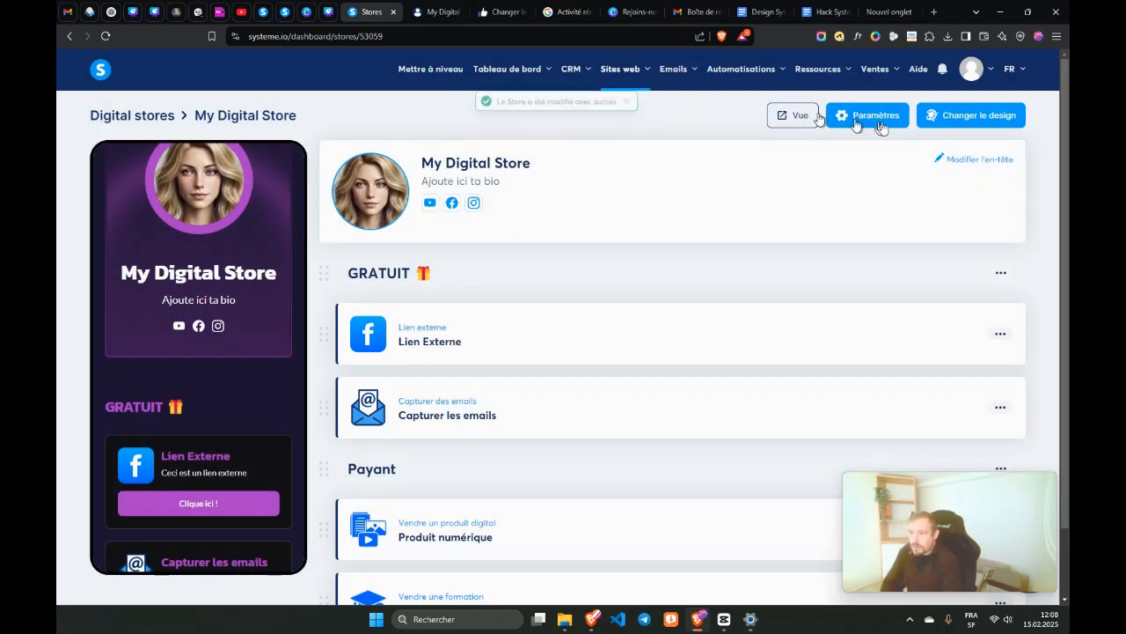
Step: Choose the white theme with purple accents for the store's design and check the whole page in the mobile preview
left_click(962, 119)
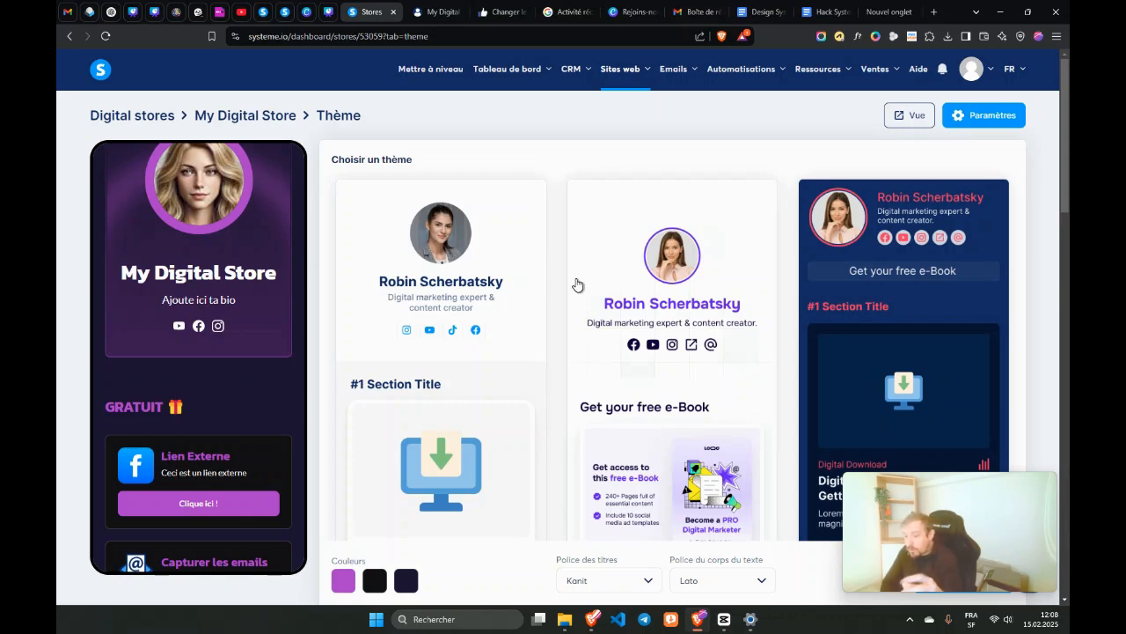
left_click(706, 249)
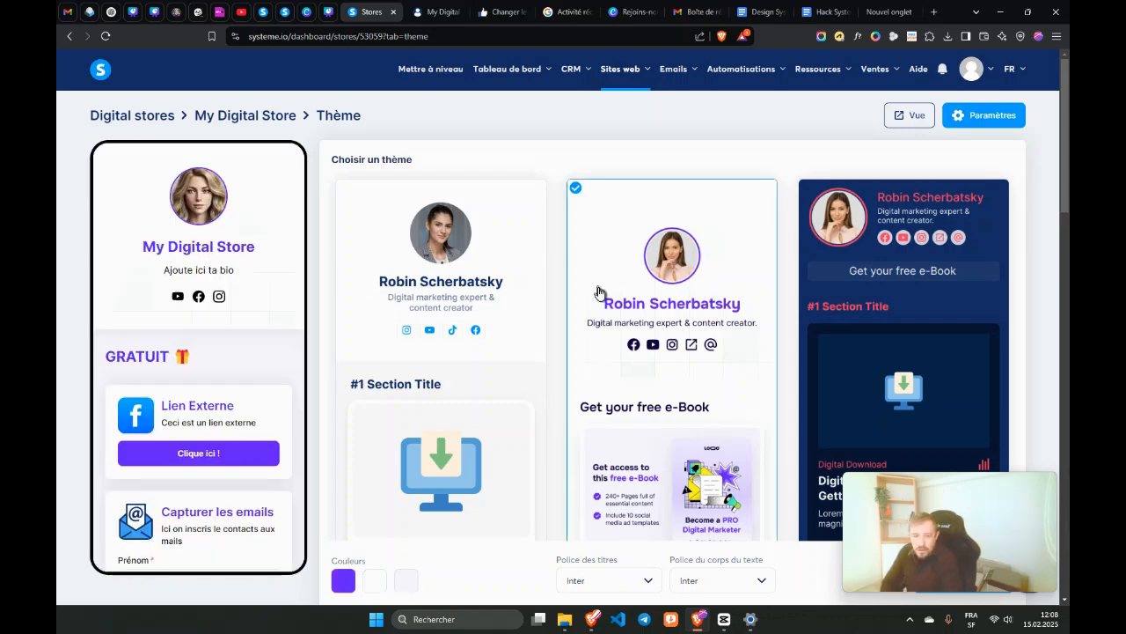
scroll(200, 291, "down", 8)
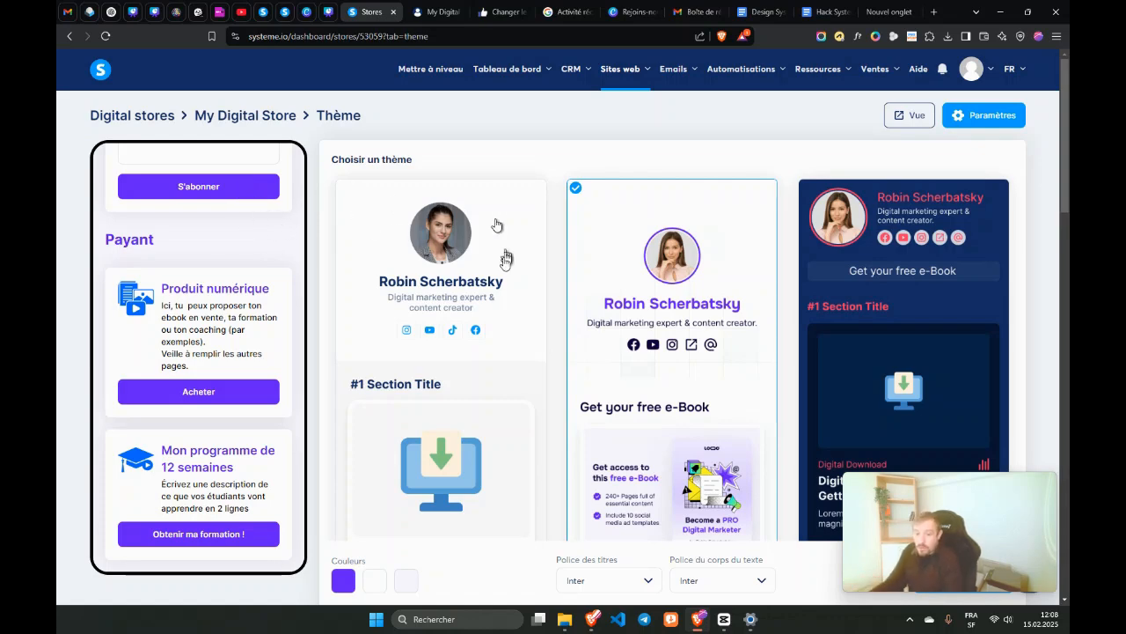
Step: Browse the store themes, try the cream theme with pink accents, and check it in the mobile preview
scroll(515, 395, "down", 5)
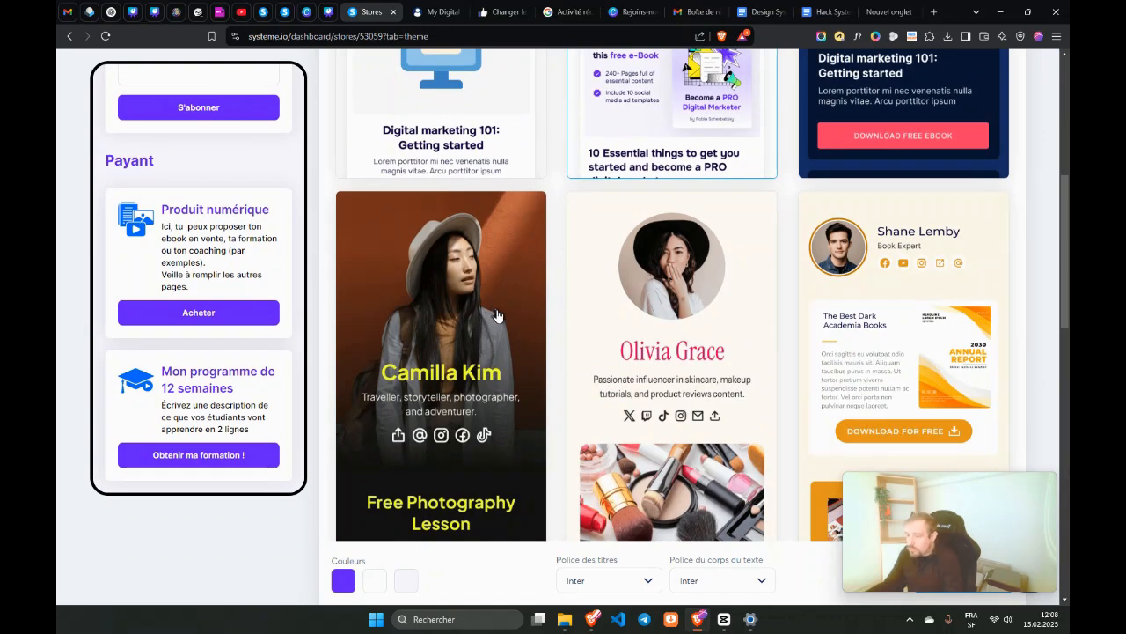
scroll(511, 335, "down", 3)
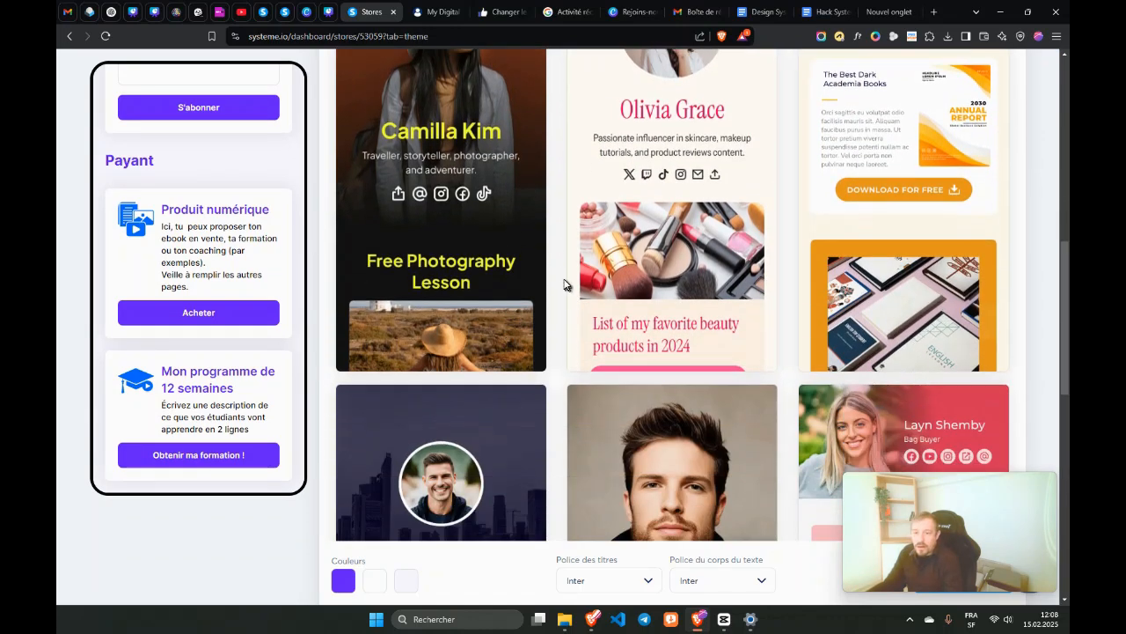
left_click(571, 279)
scroll(440, 290, "up", 2)
scroll(245, 230, "up", 3)
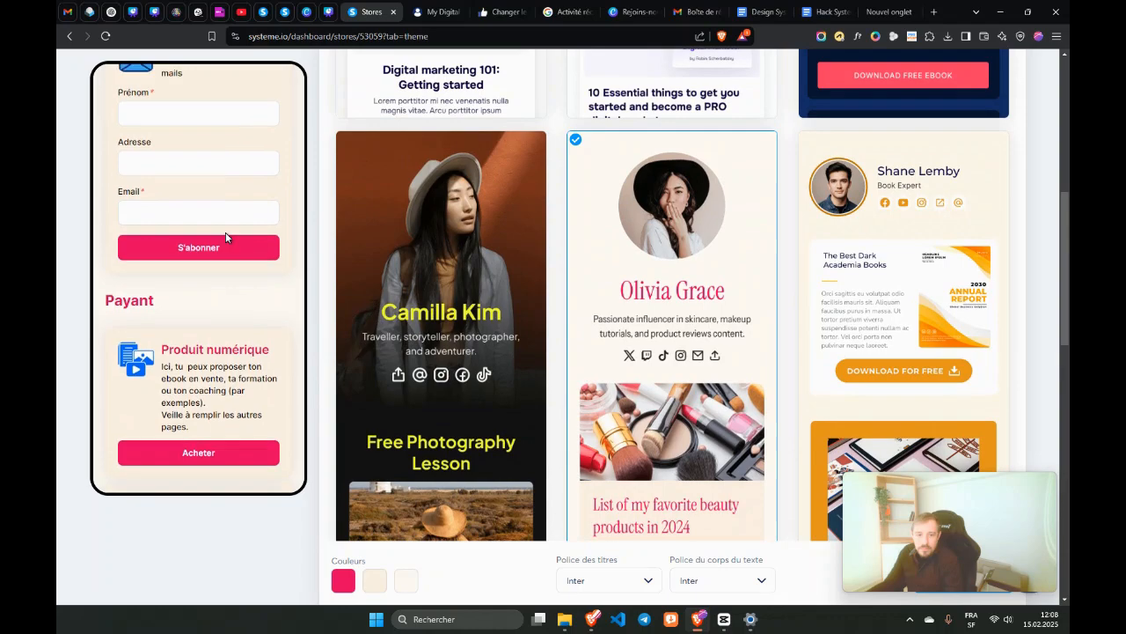
scroll(244, 231, "up", 3)
scroll(380, 497, "down", 2)
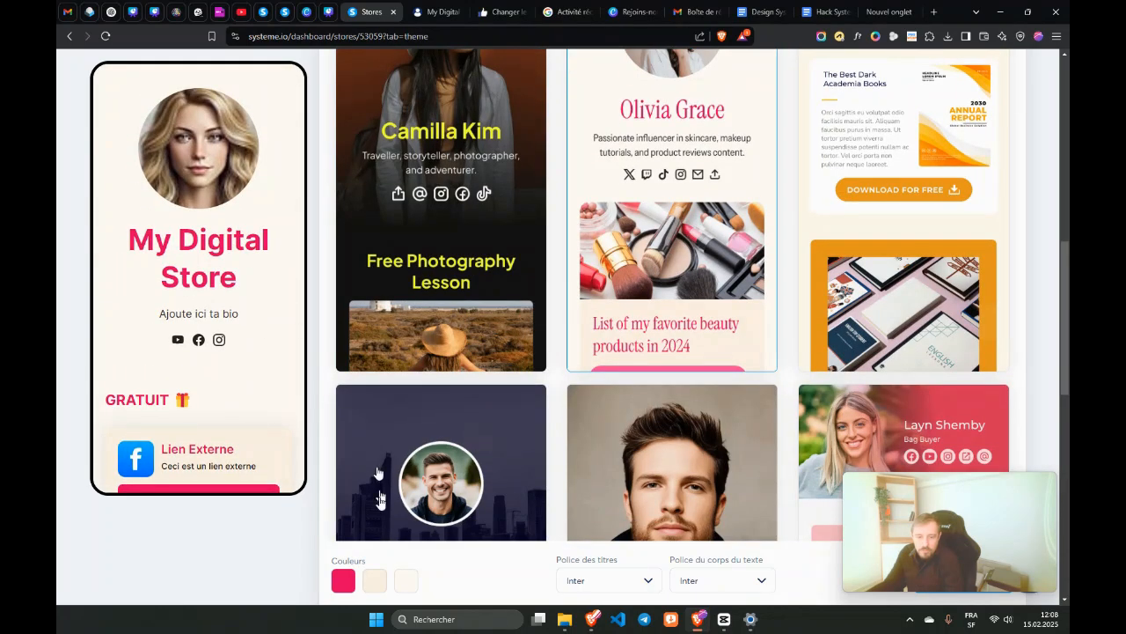
Step: Try the dark teal colour 005c62 as the theme's main colour
left_click(343, 581)
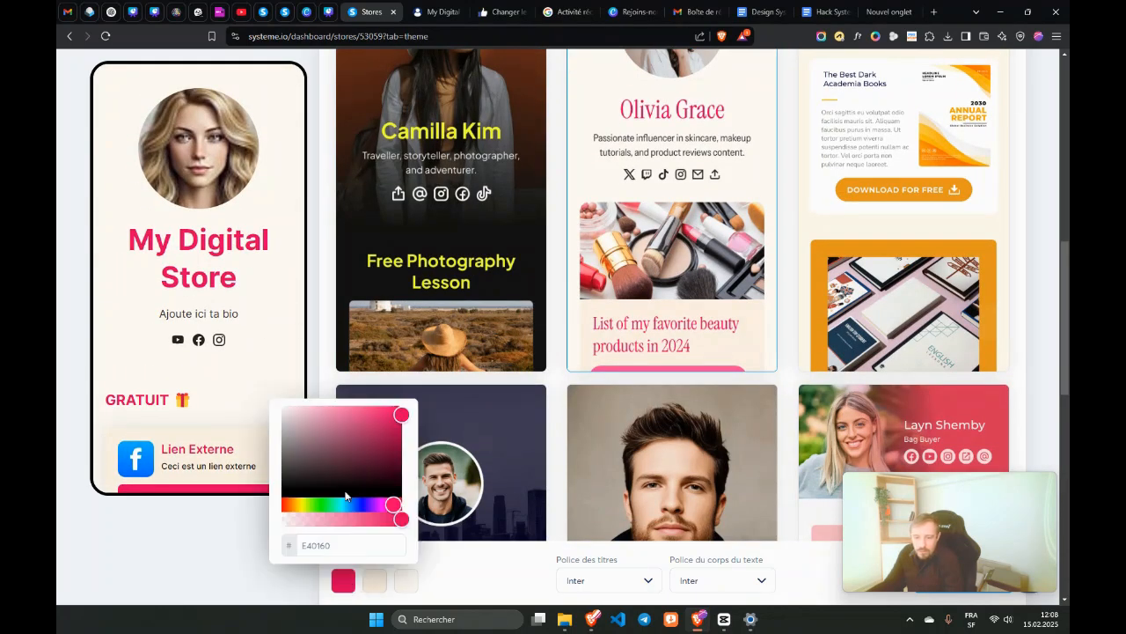
left_click_drag(361, 506, 344, 506)
left_click_drag(357, 467, 405, 461)
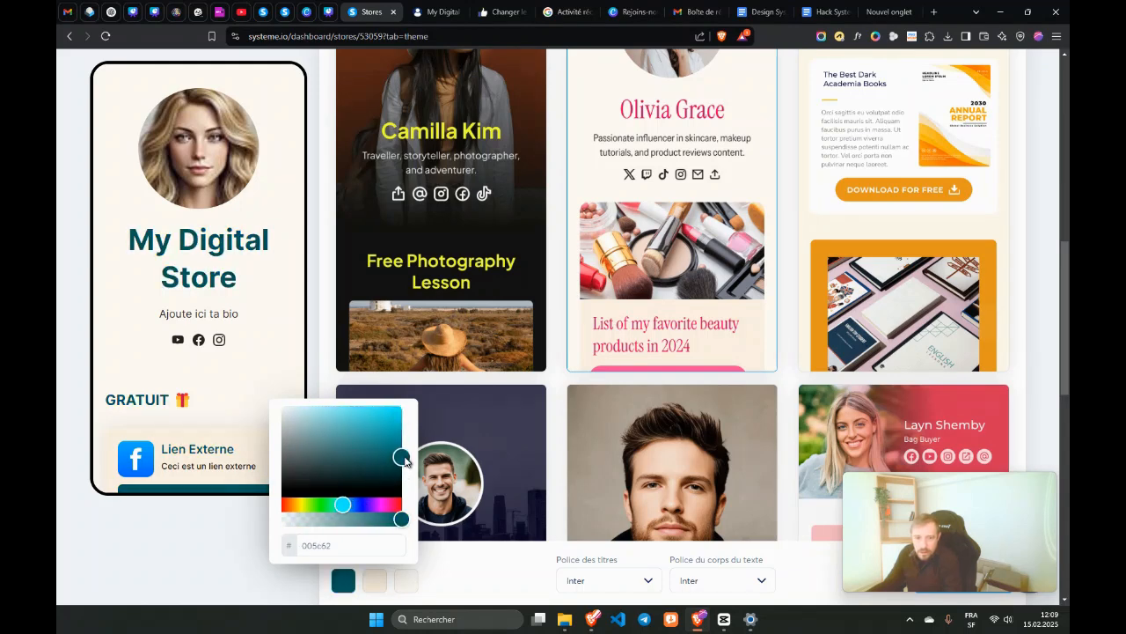
Step: Try Kanit as the title font, and Lora followed by Lato as the body text font
left_click(578, 582)
left_click(576, 490)
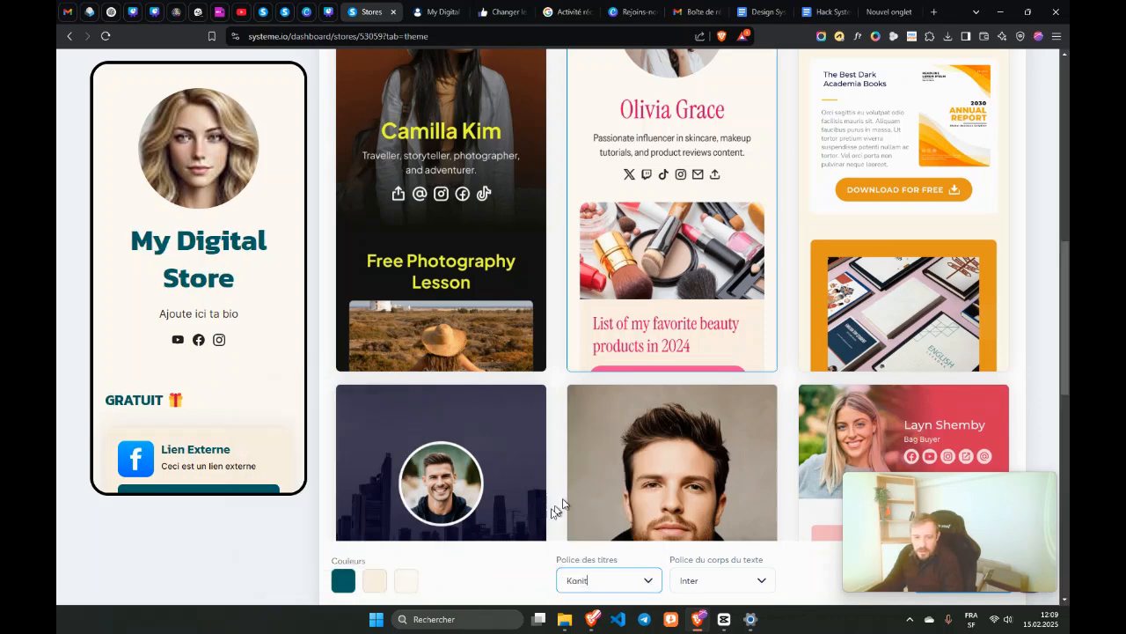
left_click(685, 581)
left_click(684, 532)
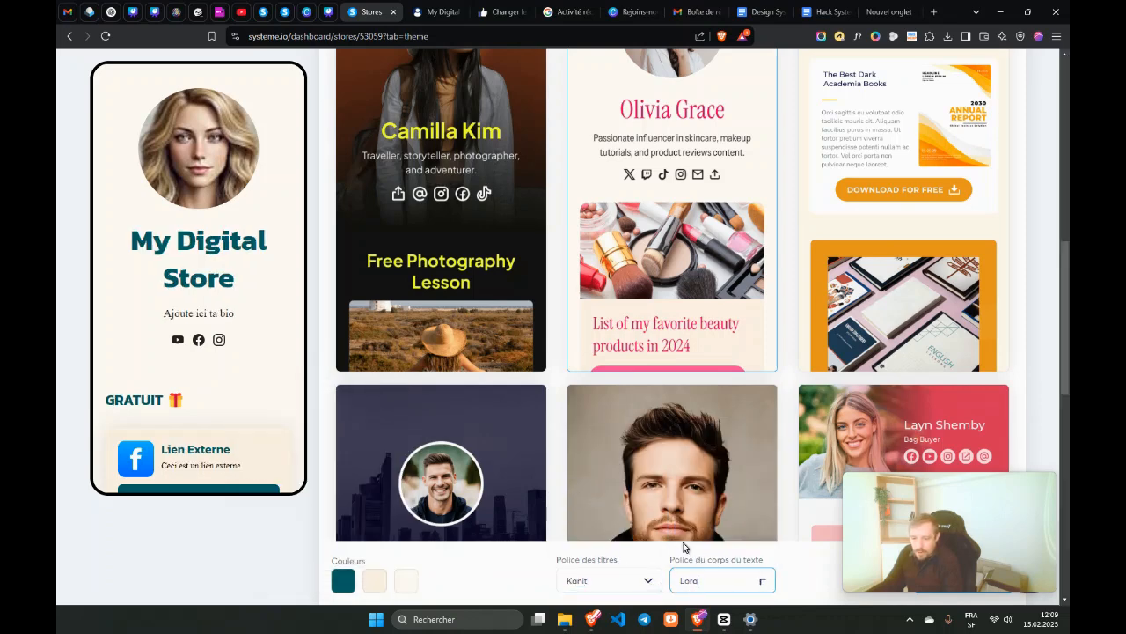
left_click(684, 588)
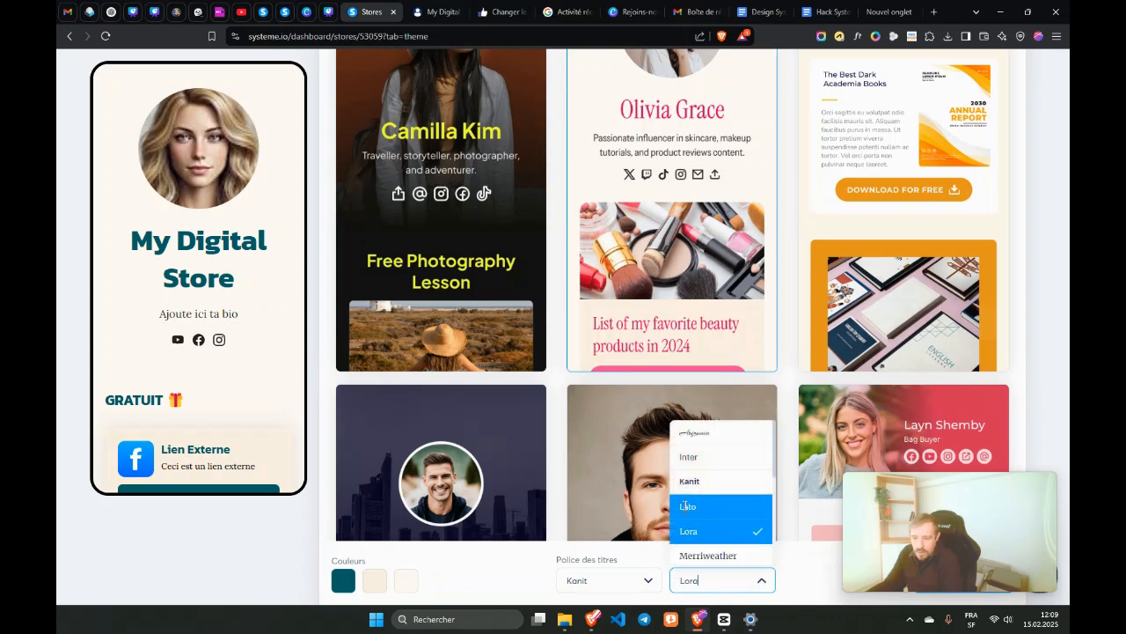
left_click(682, 506)
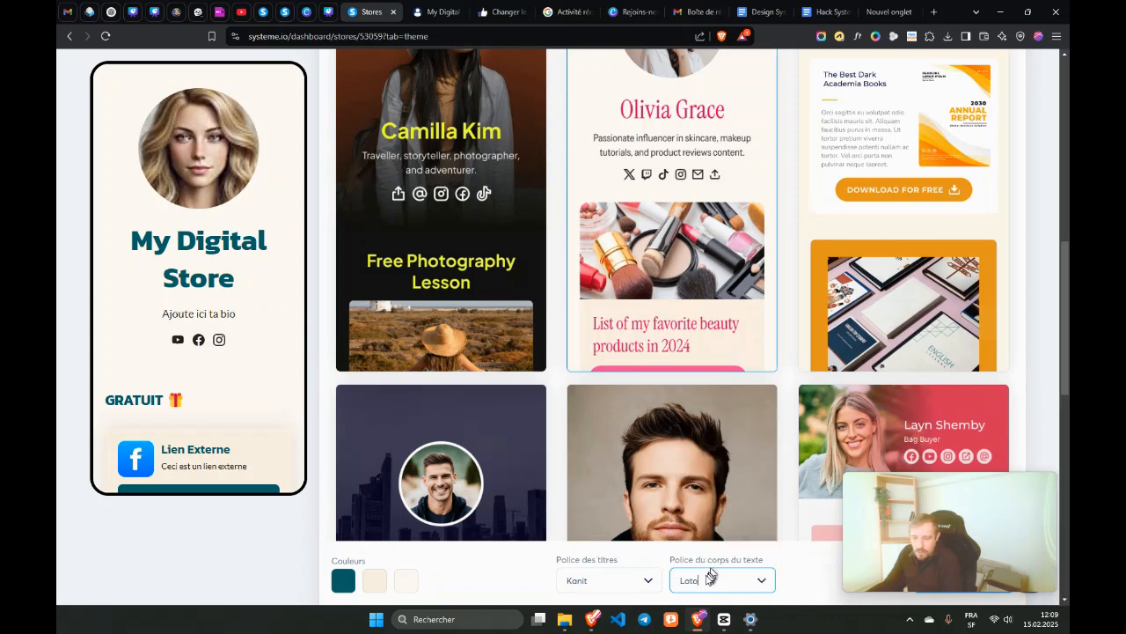
Step: Try Arizonia as the title font and Nunito as the body text font
left_click(611, 582)
left_click(563, 449)
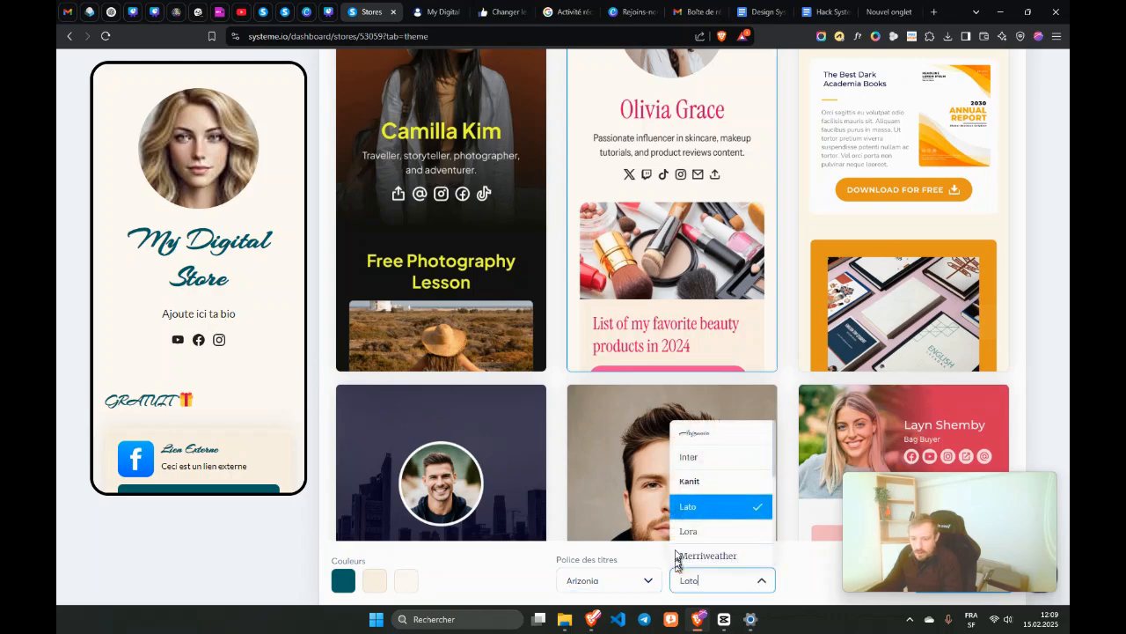
left_click(685, 580)
left_click(690, 509)
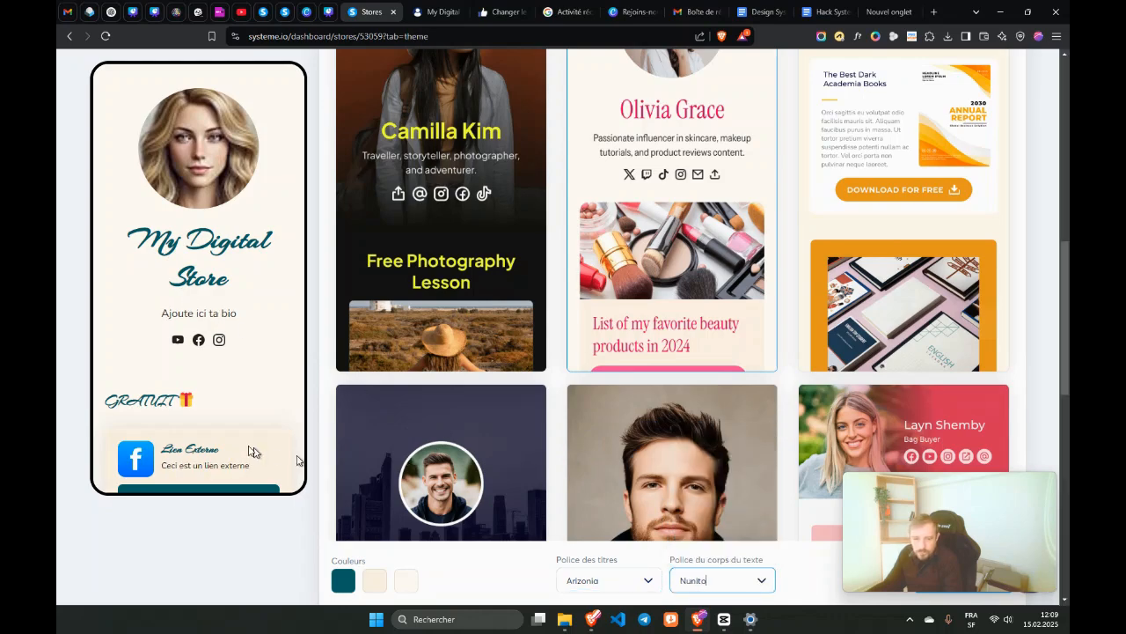
scroll(369, 391, "up", 2)
scroll(393, 380, "up", 5)
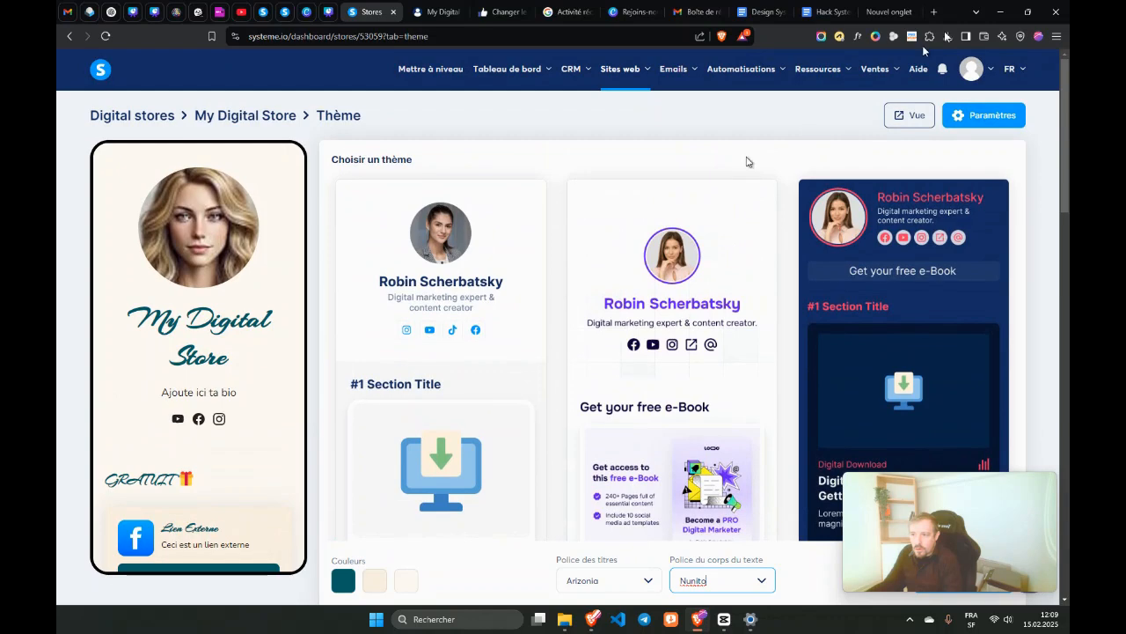
Step: Return to the My Digital Store editor without saving the theme or settings, and review the GRATUIT and Payant sections in the mobile preview
left_click(971, 126)
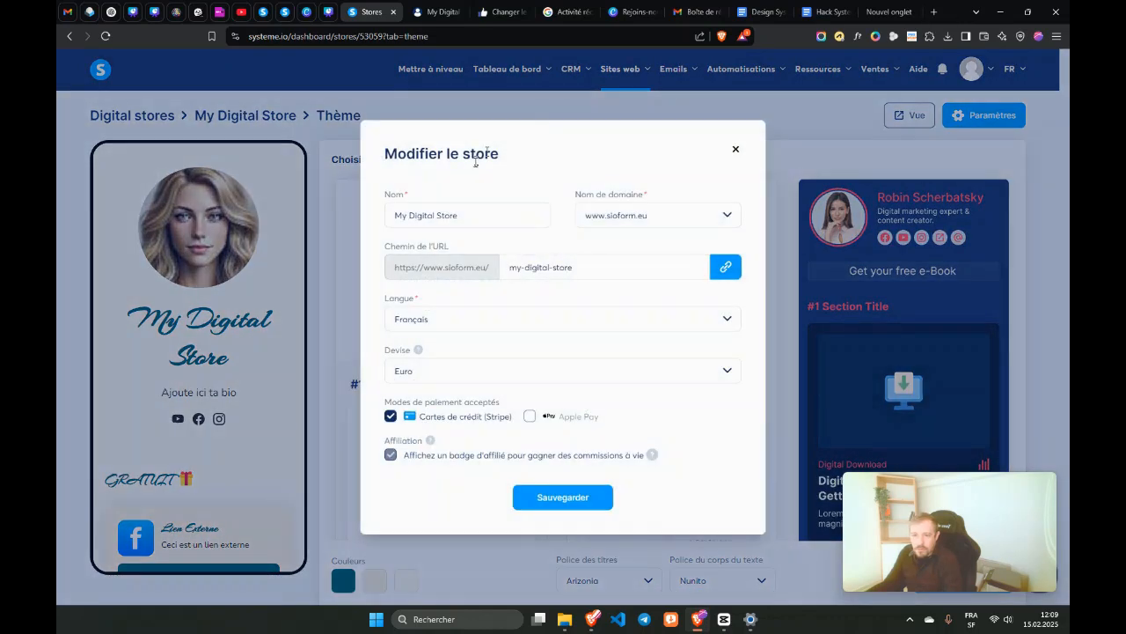
left_click(730, 151)
left_click(222, 118)
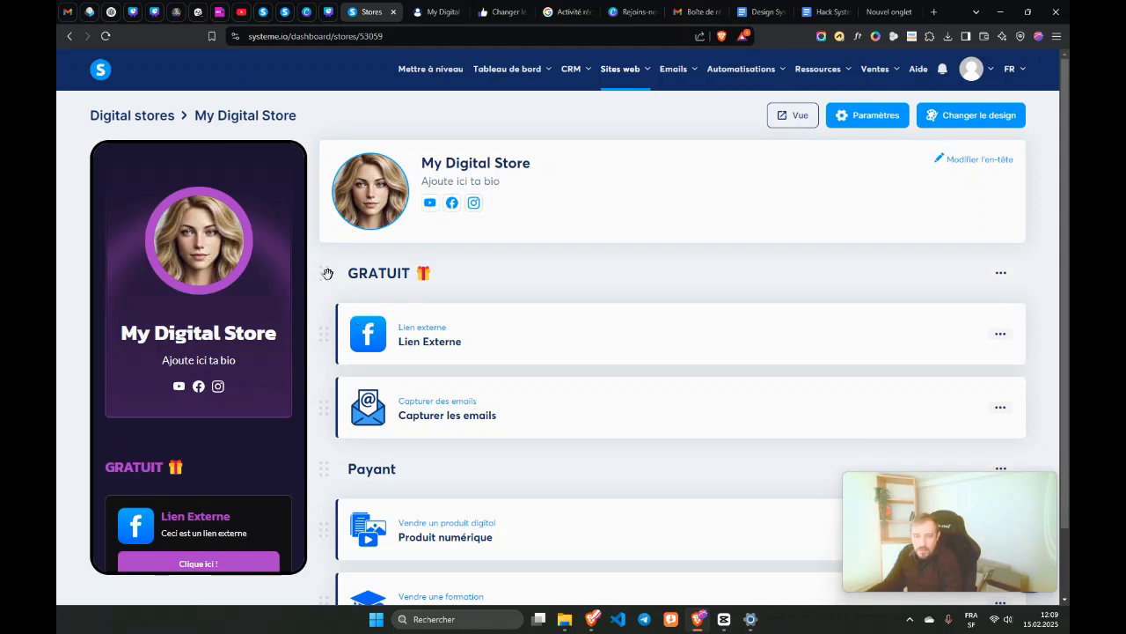
scroll(610, 271, "down", 1)
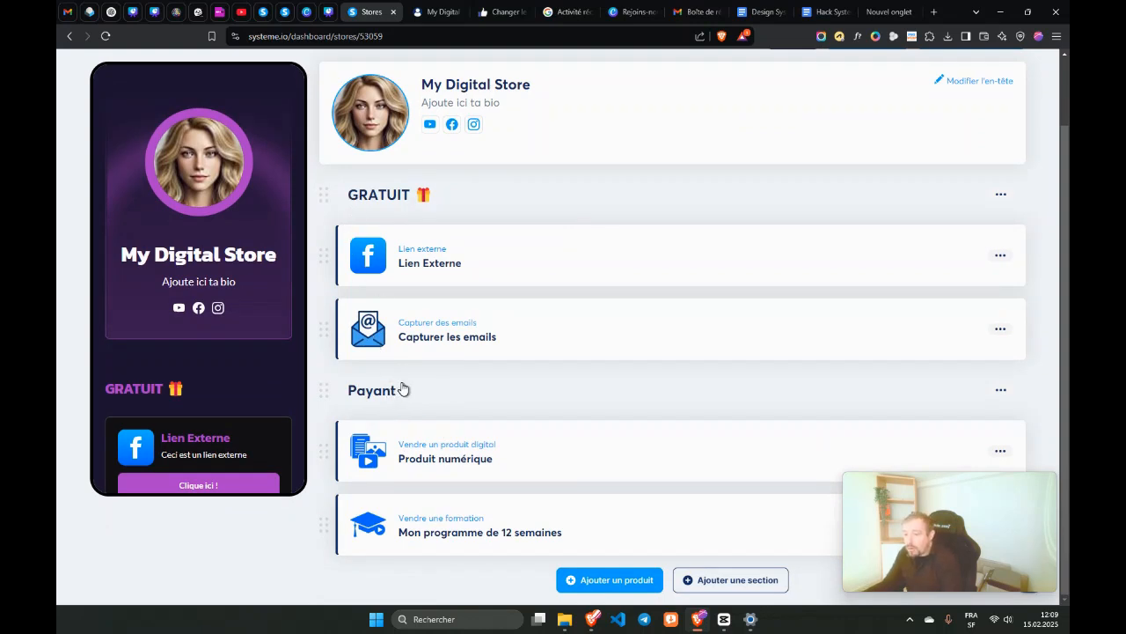
scroll(121, 305, "down", 4)
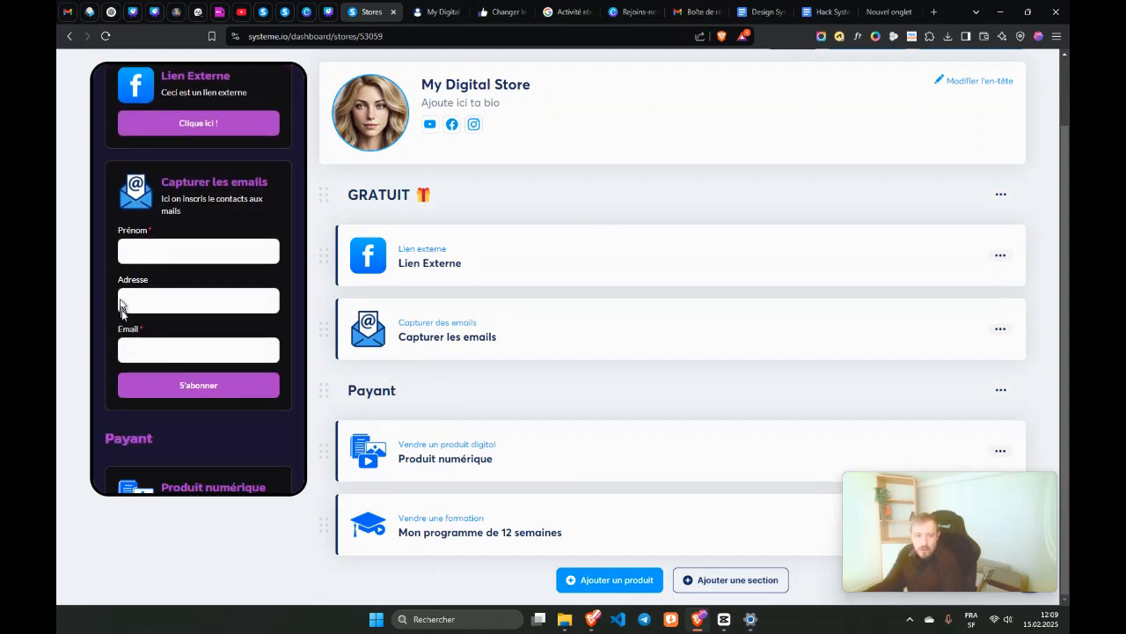
scroll(121, 431, "down", 3)
scroll(114, 352, "up", 4)
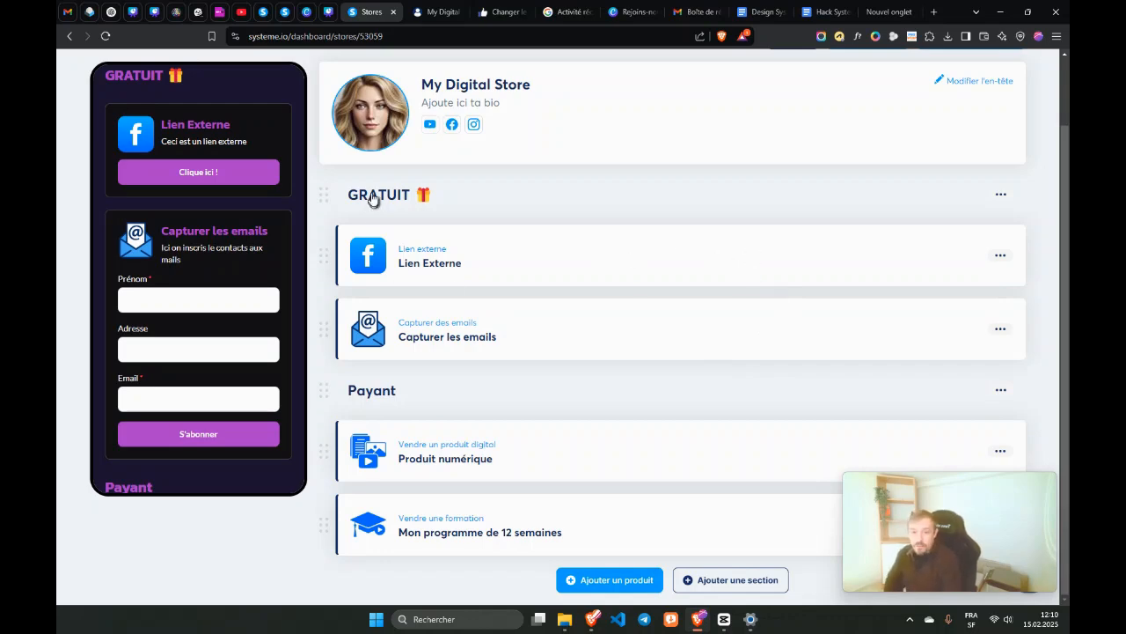
Step: Examine the dialog for adding a section and the emoji option for its name, and close it without adding a section
left_click(717, 588)
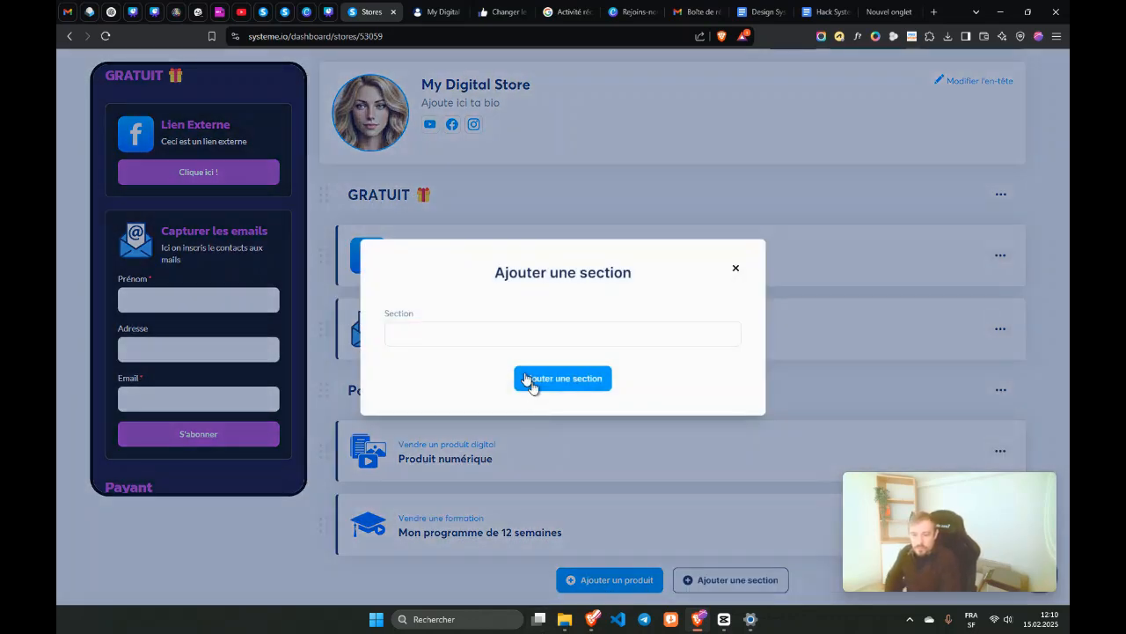
left_click(446, 338)
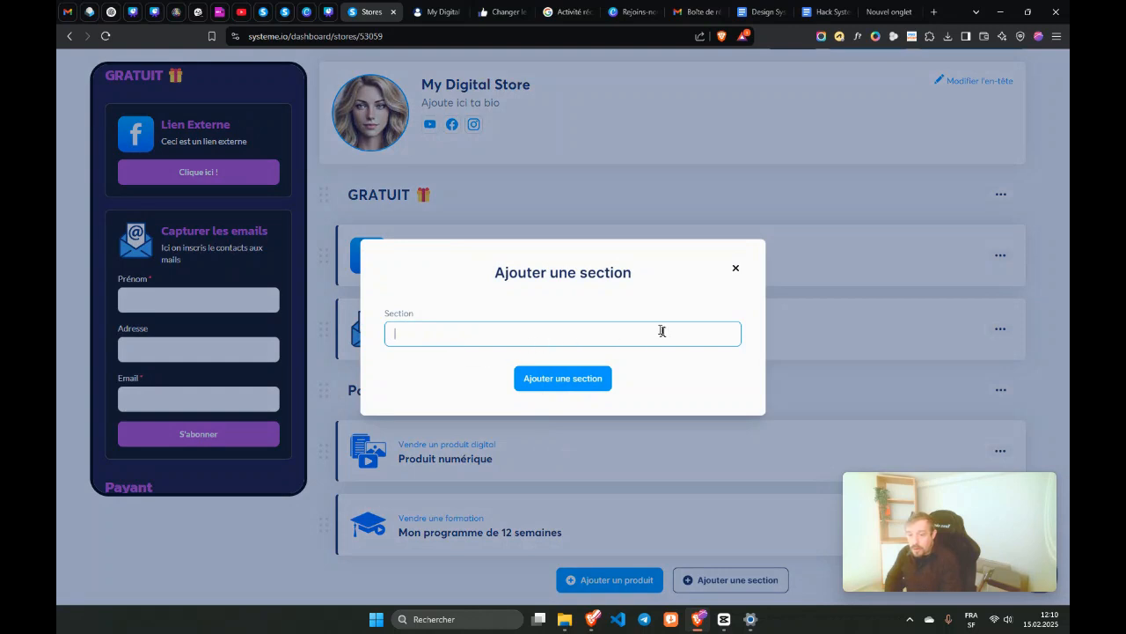
right_click(459, 338)
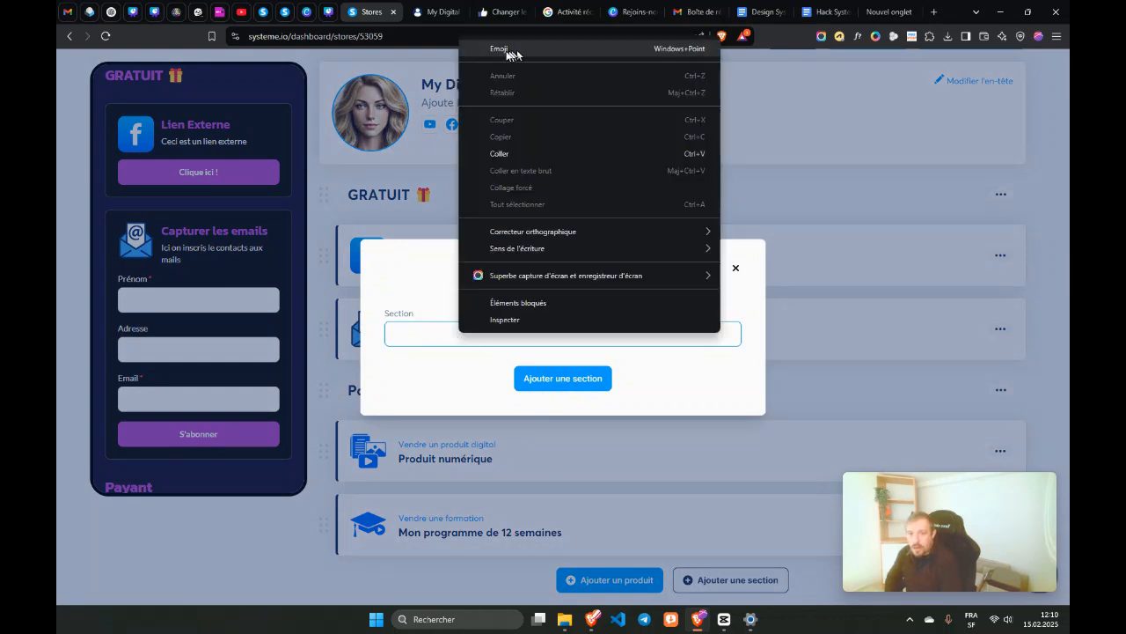
left_click(725, 266)
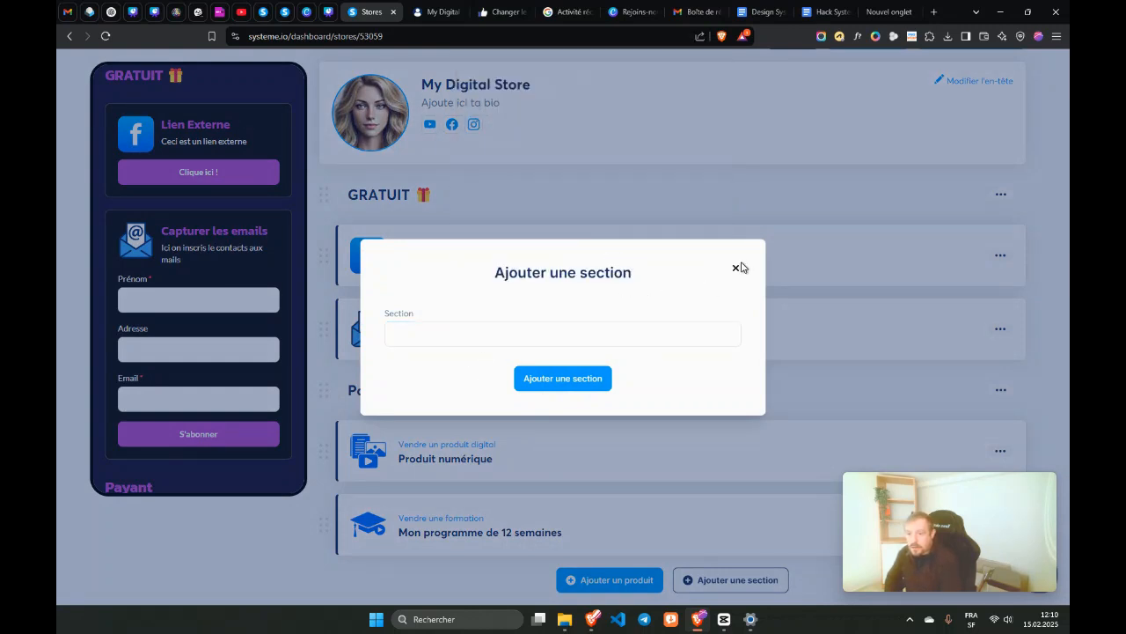
left_click(738, 270)
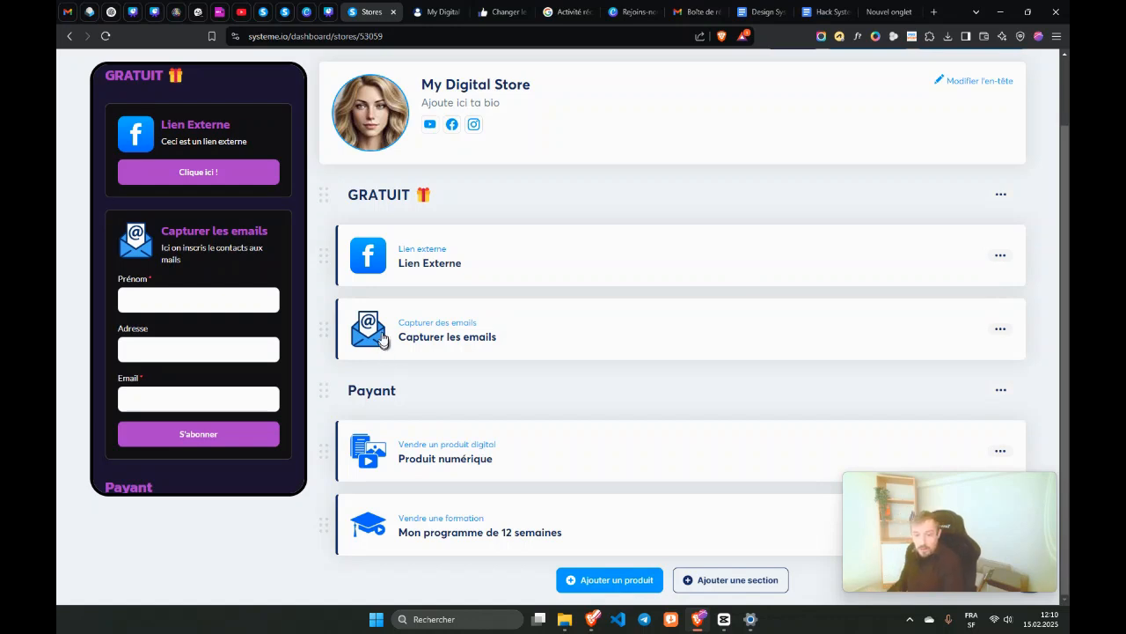
Step: Open the store's header for editing and review its store name and bio against the mobile preview
scroll(357, 273, "up", 1)
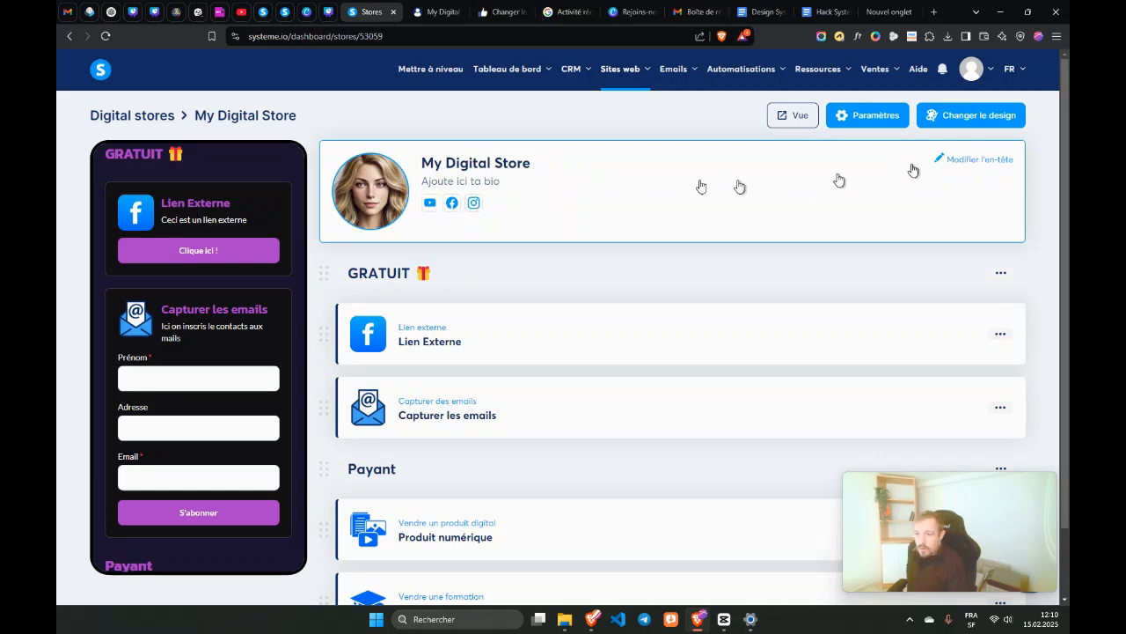
left_click(977, 161)
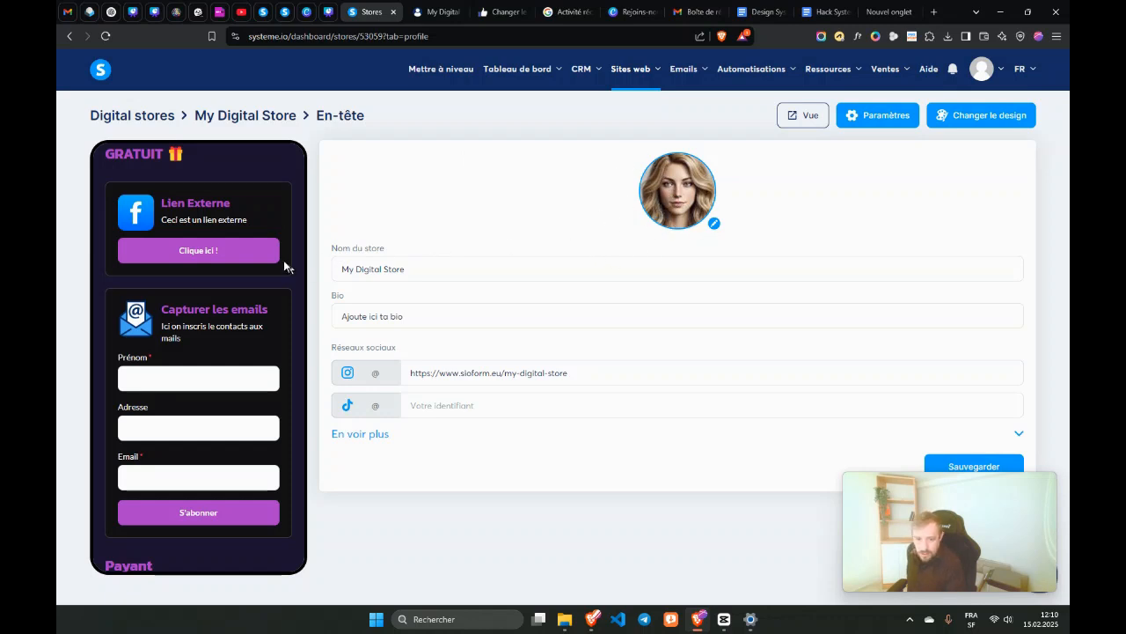
left_click_drag(398, 270, 321, 276)
left_click(407, 270)
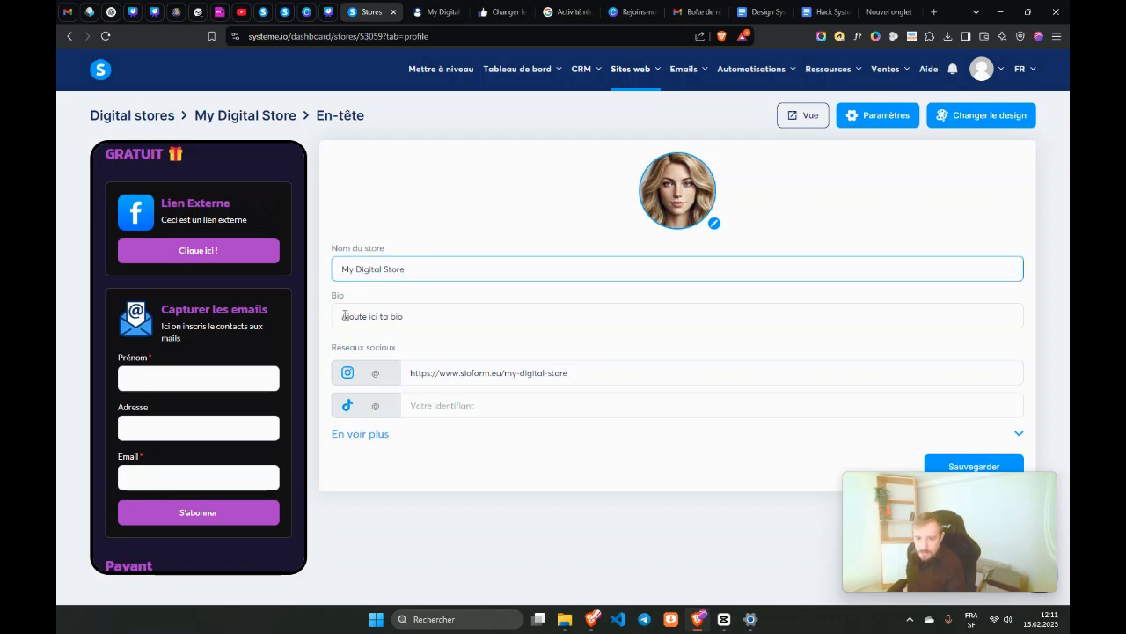
left_click_drag(343, 316, 439, 319)
scroll(193, 268, "up", 4)
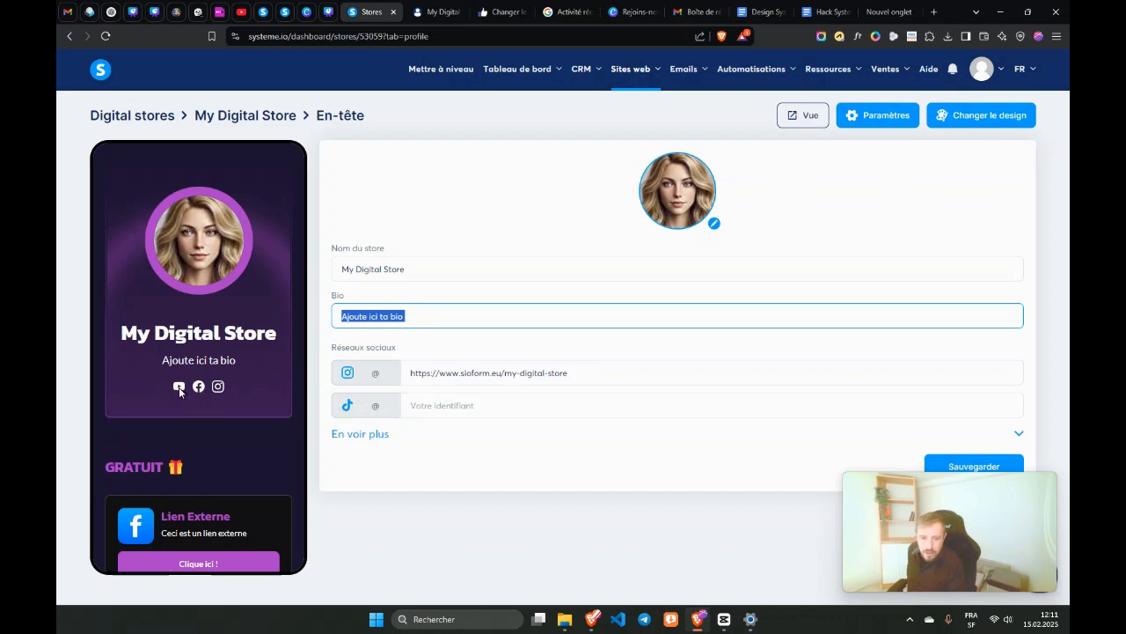
Step: Expand the header's full list of social networks and review the available link fields
left_click(378, 434)
scroll(291, 268, "down", 2)
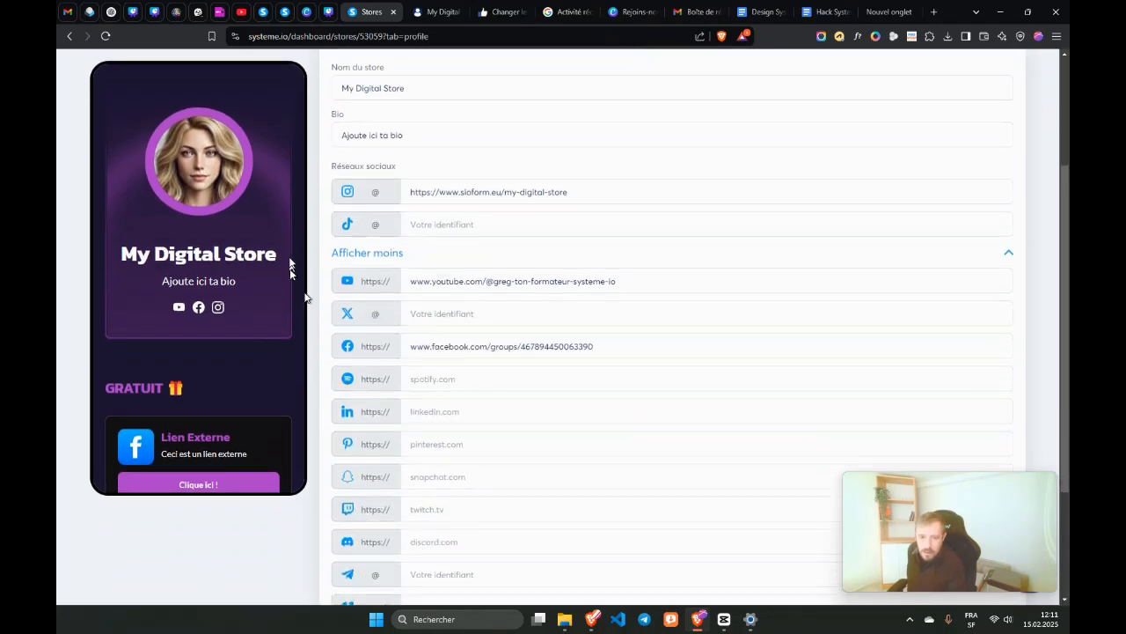
scroll(356, 255, "down", 2)
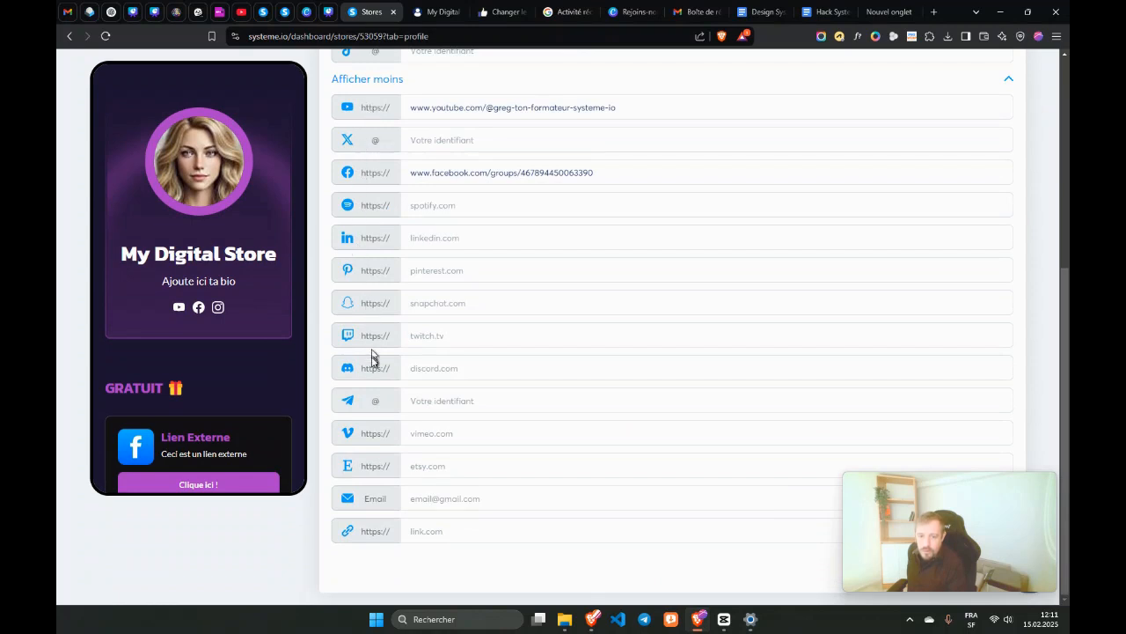
scroll(373, 387, "up", 2)
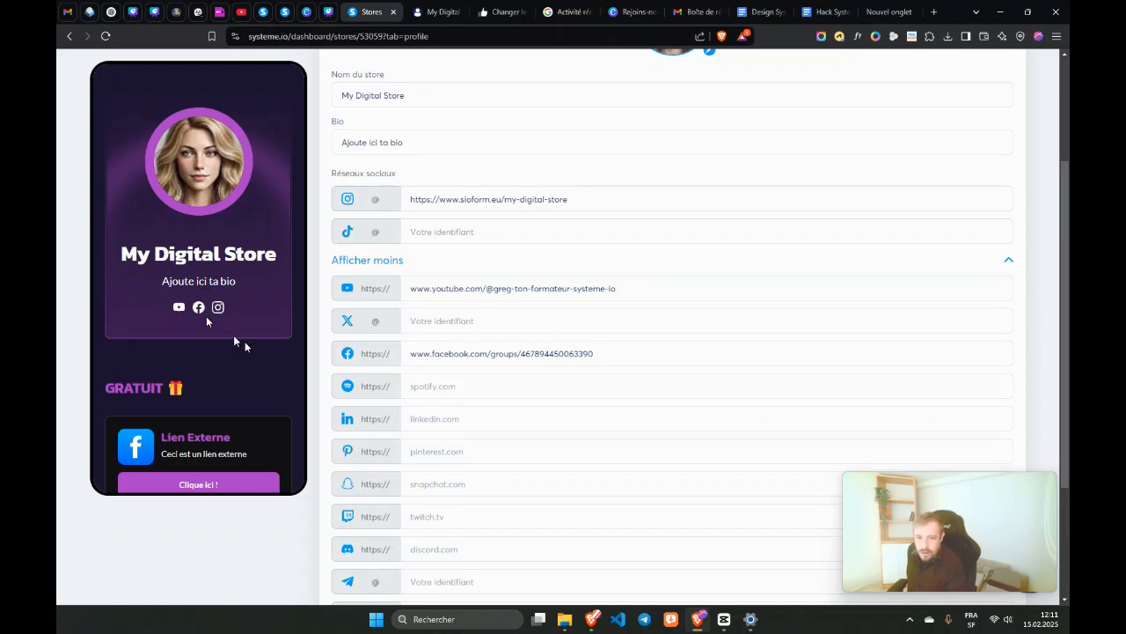
scroll(546, 220, "up", 2)
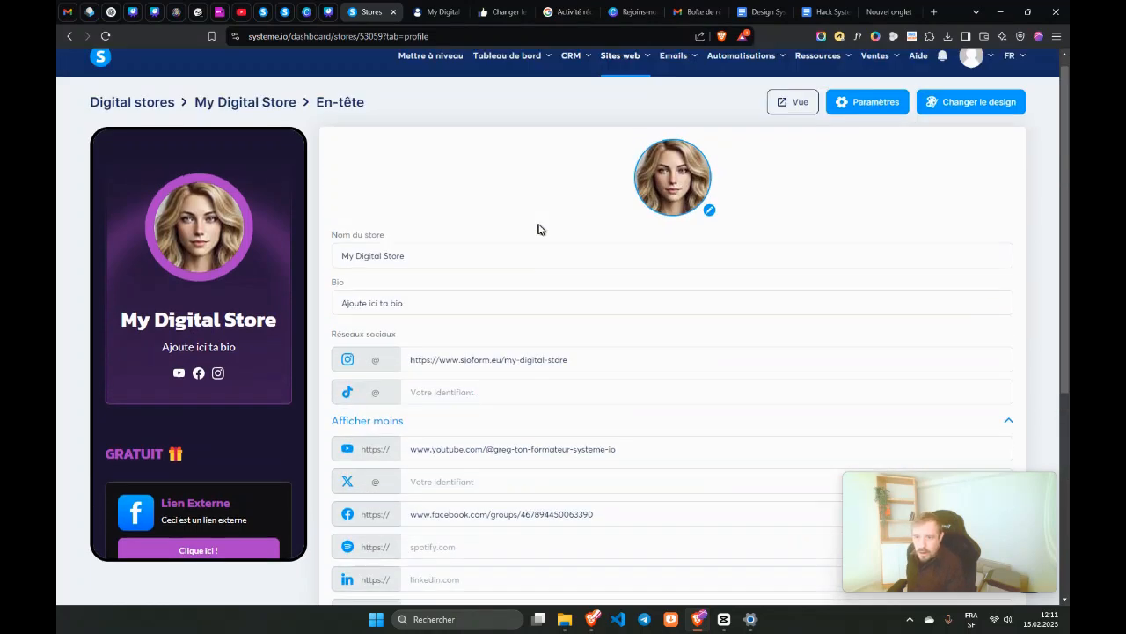
Step: View the published store page, test its YouTube link, and close the YouTube channel page
left_click(792, 114)
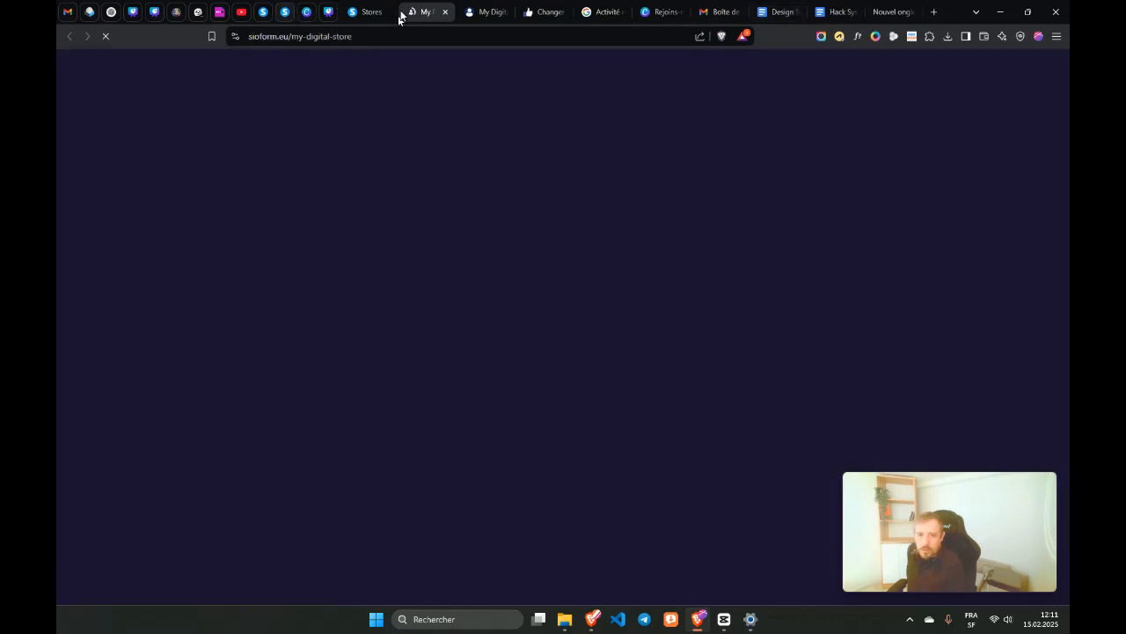
left_click(538, 306)
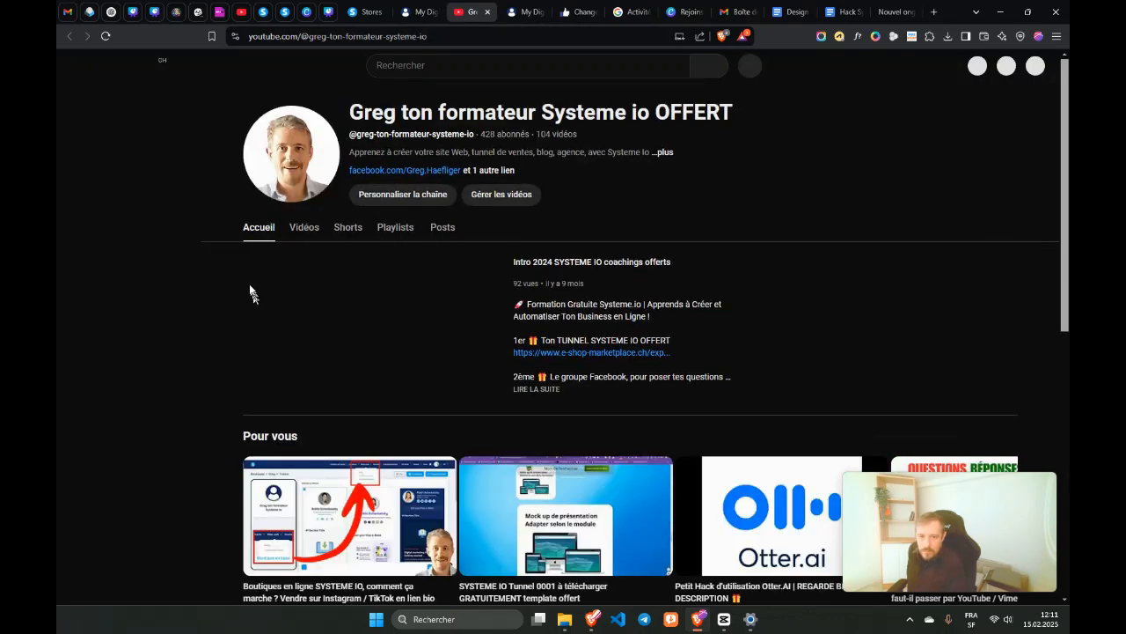
left_click(261, 391)
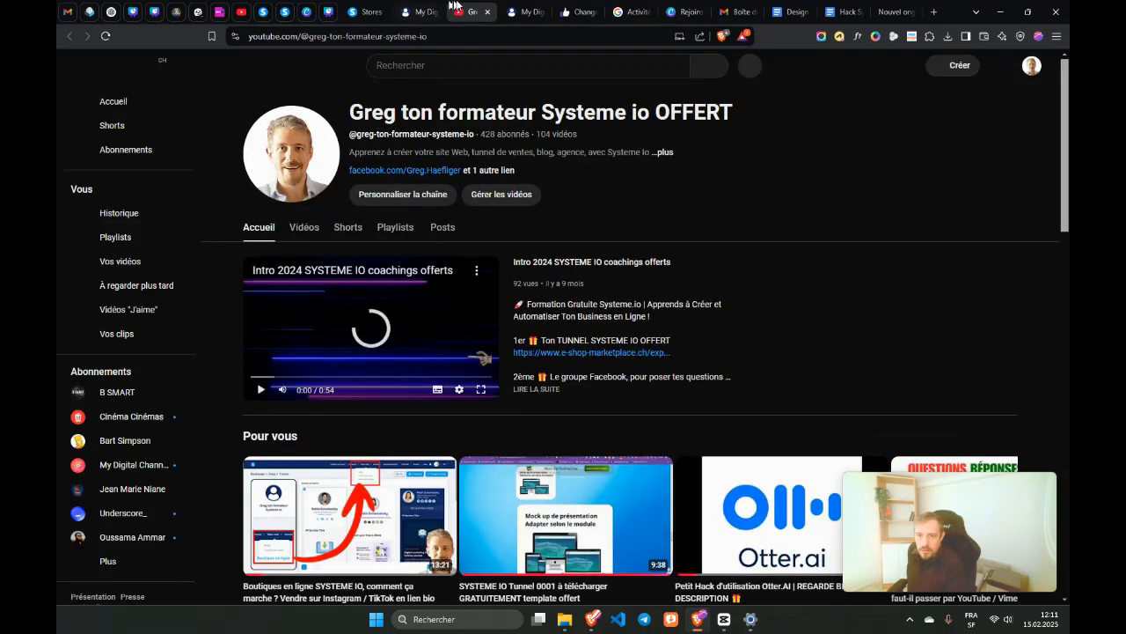
left_click(487, 12)
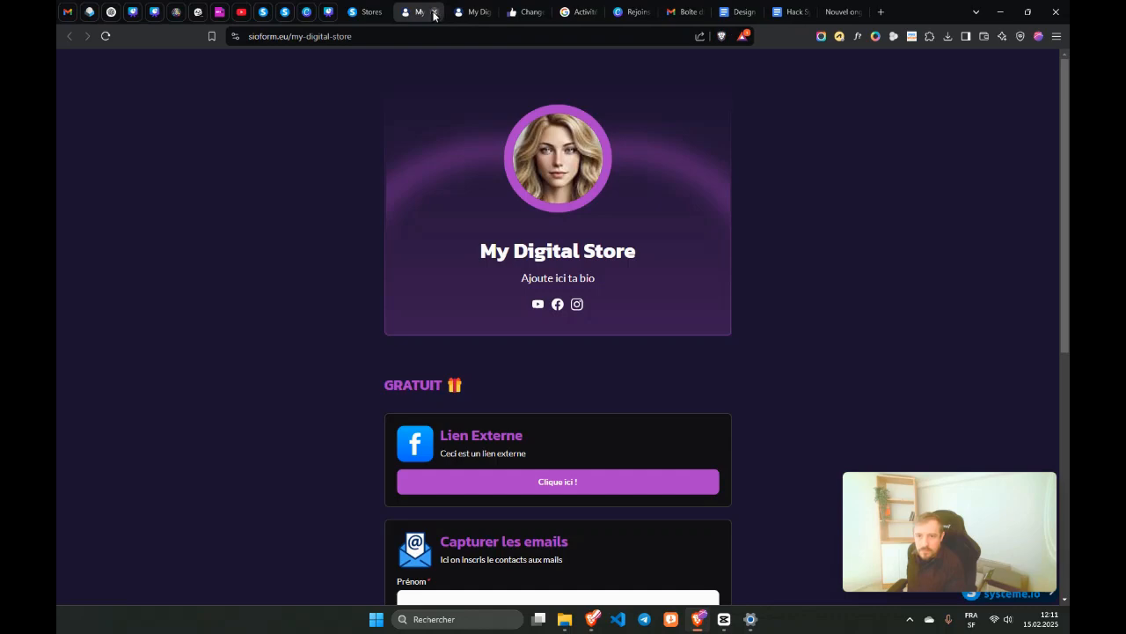
Step: Close the published store page, check the header's social links in the editor, and reopen My Digital Store from the digital stores list
left_click(434, 12)
left_click(361, 12)
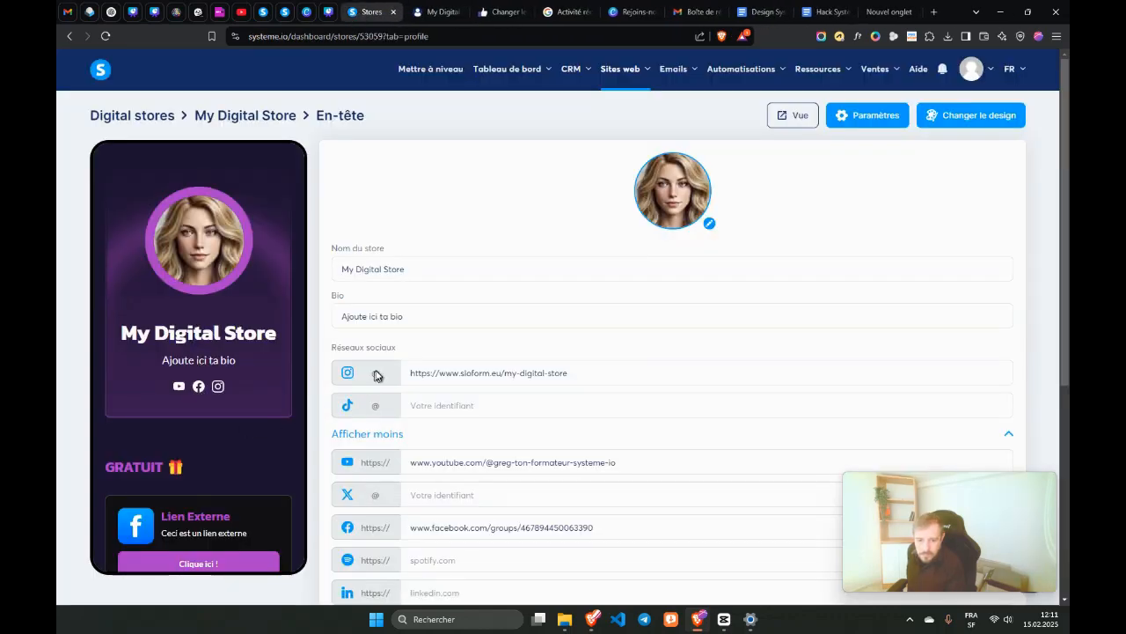
scroll(374, 377, "down", 3)
scroll(376, 370, "up", 4)
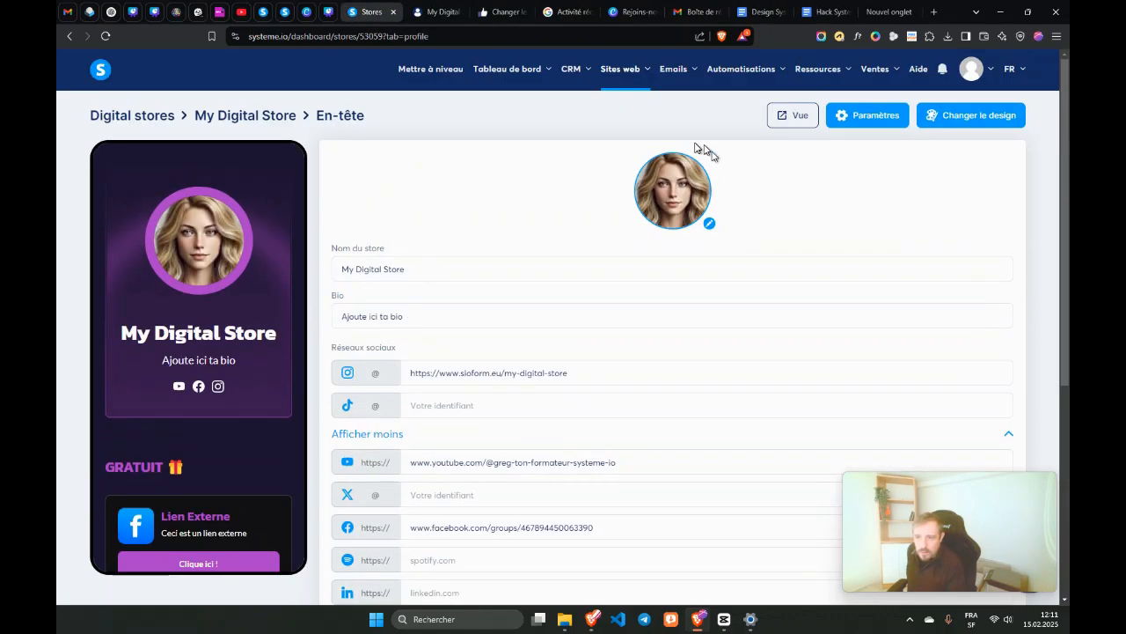
left_click(134, 116)
left_click(167, 186)
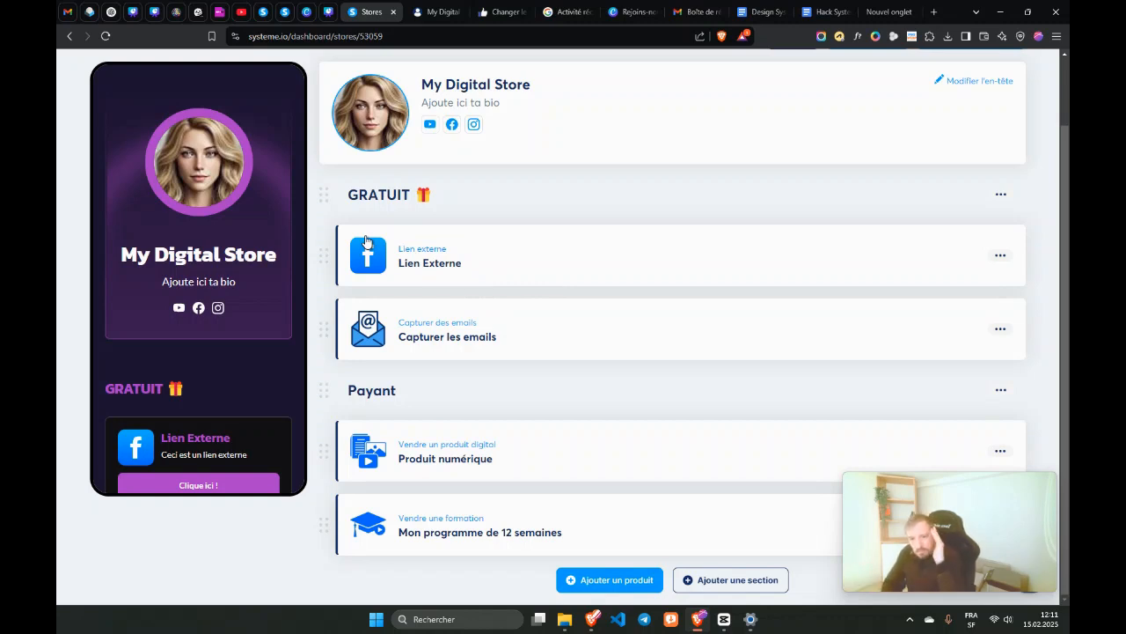
Step: Move the Lien Externe product below Capturer les emails and check the new order in the mobile preview
left_click_drag(327, 252, 321, 304)
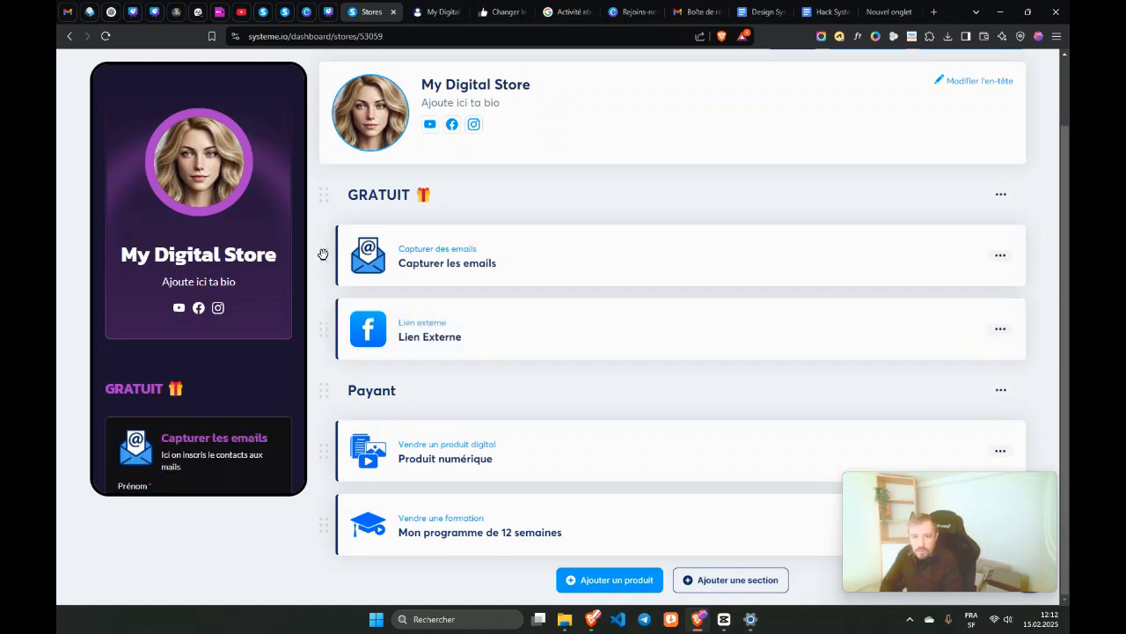
scroll(259, 270, "down", 3)
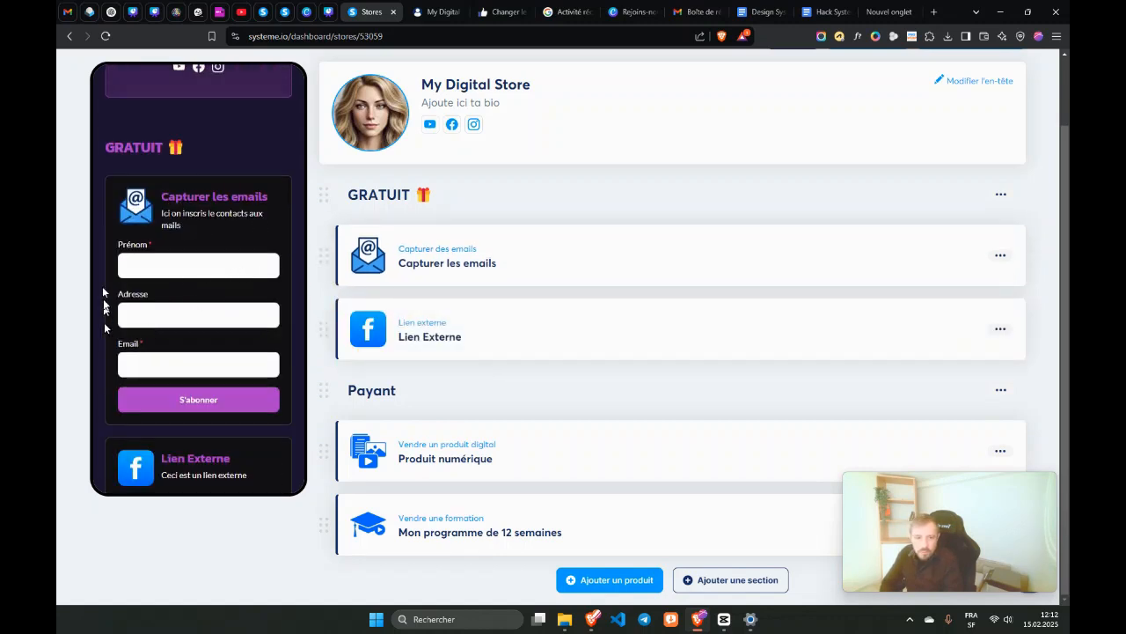
scroll(170, 241, "up", 1)
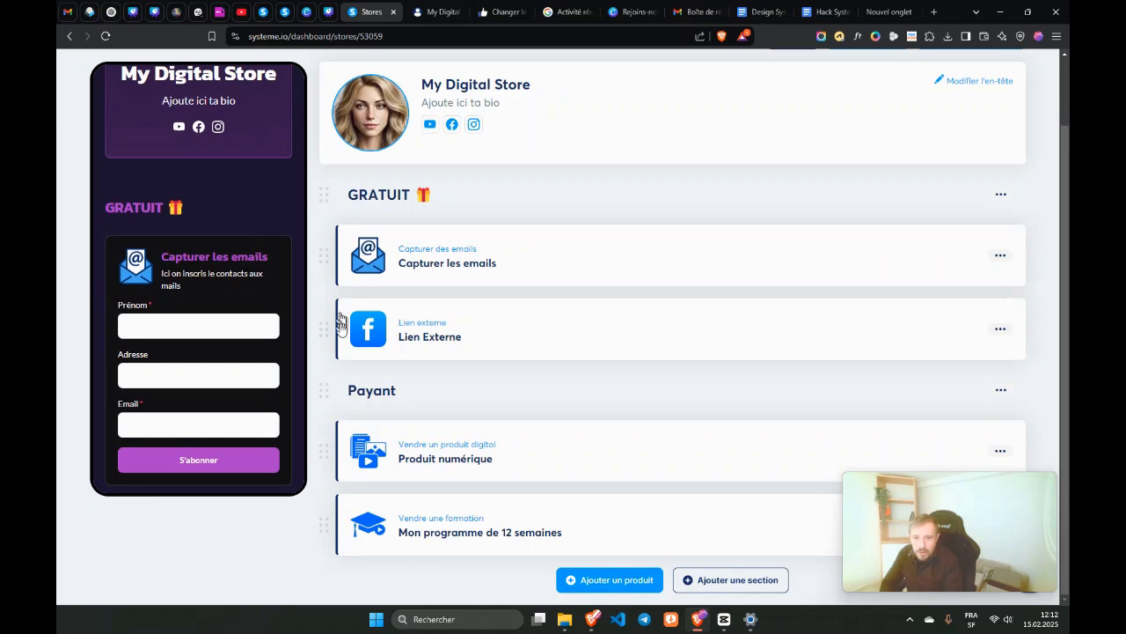
Step: Move the GRATUIT section below its two products, and reposition it between Capturer les emails and Lien Externe
left_click_drag(325, 195, 322, 314)
left_click(999, 341)
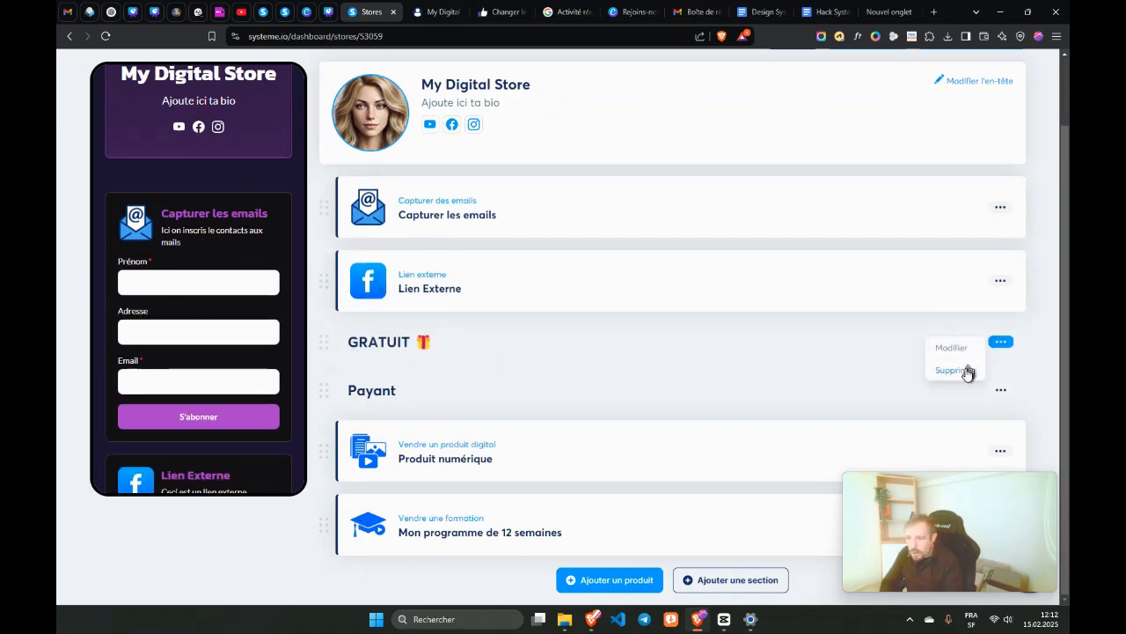
left_click_drag(324, 341, 325, 259)
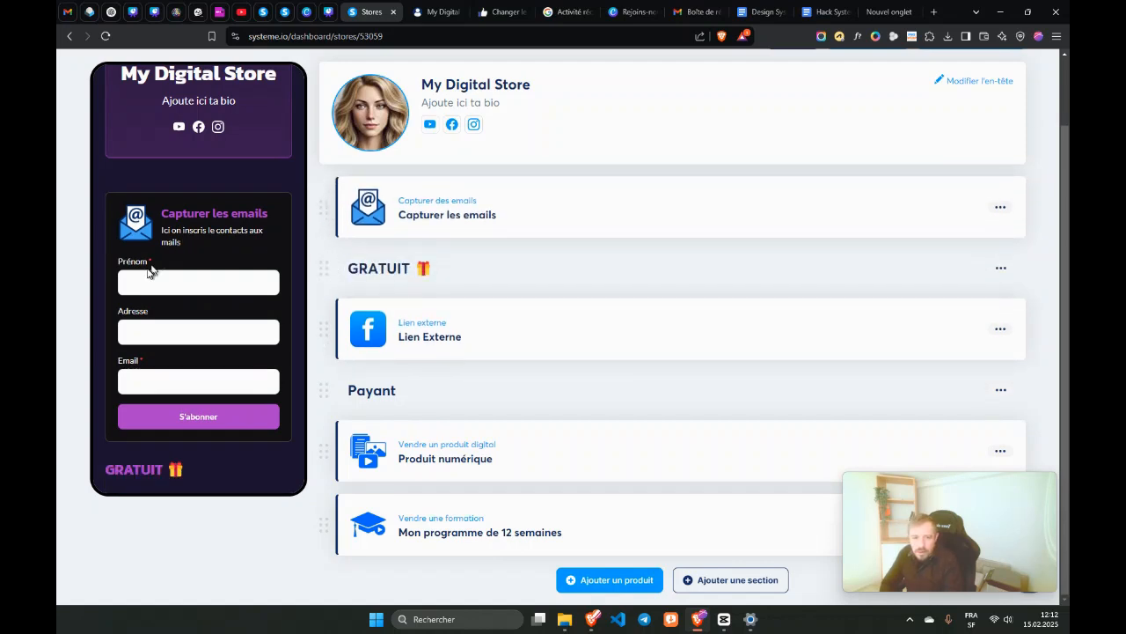
scroll(149, 272, "down", 2)
scroll(153, 326, "up", 3)
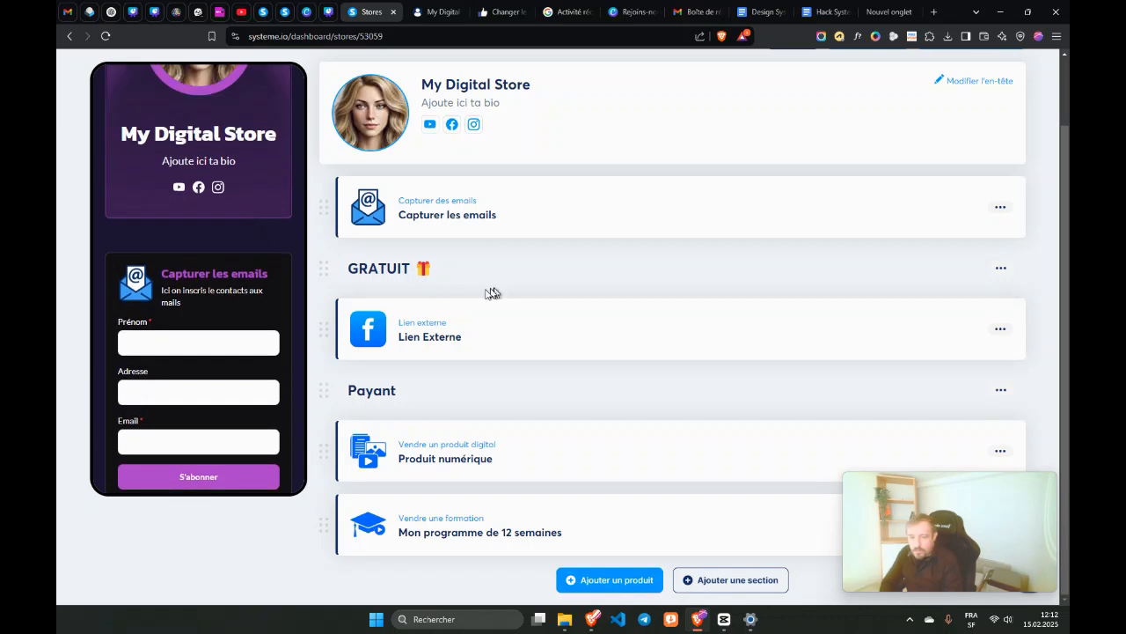
Step: Move the GRATUIT section back above the Capturer les emails product
scroll(427, 297, "up", 2)
scroll(388, 422, "down", 2)
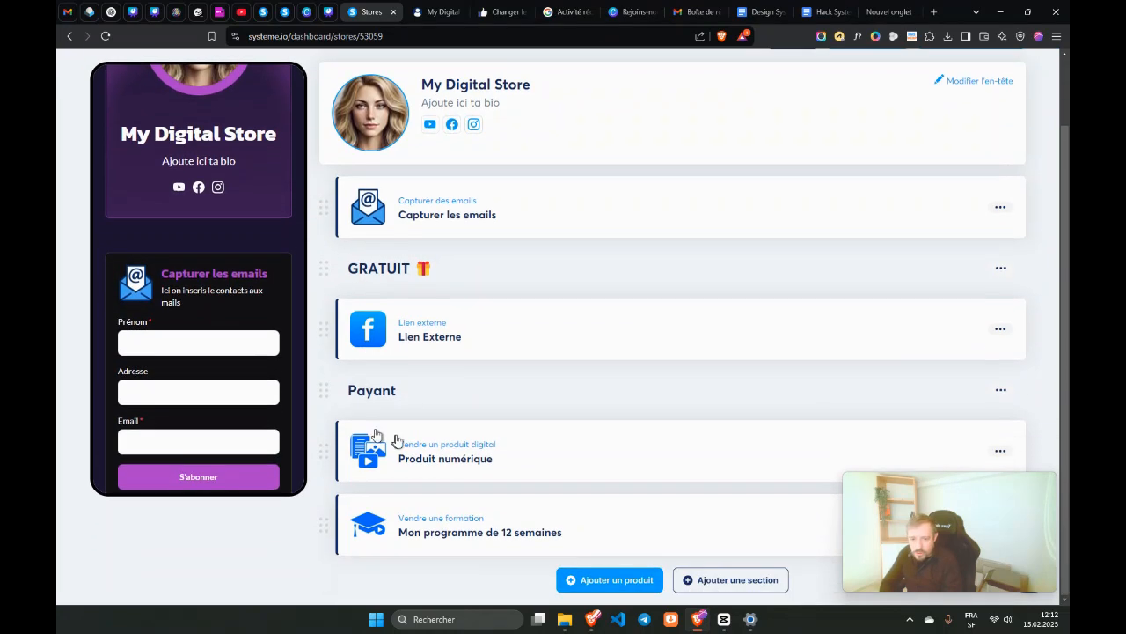
left_click_drag(327, 268, 327, 196)
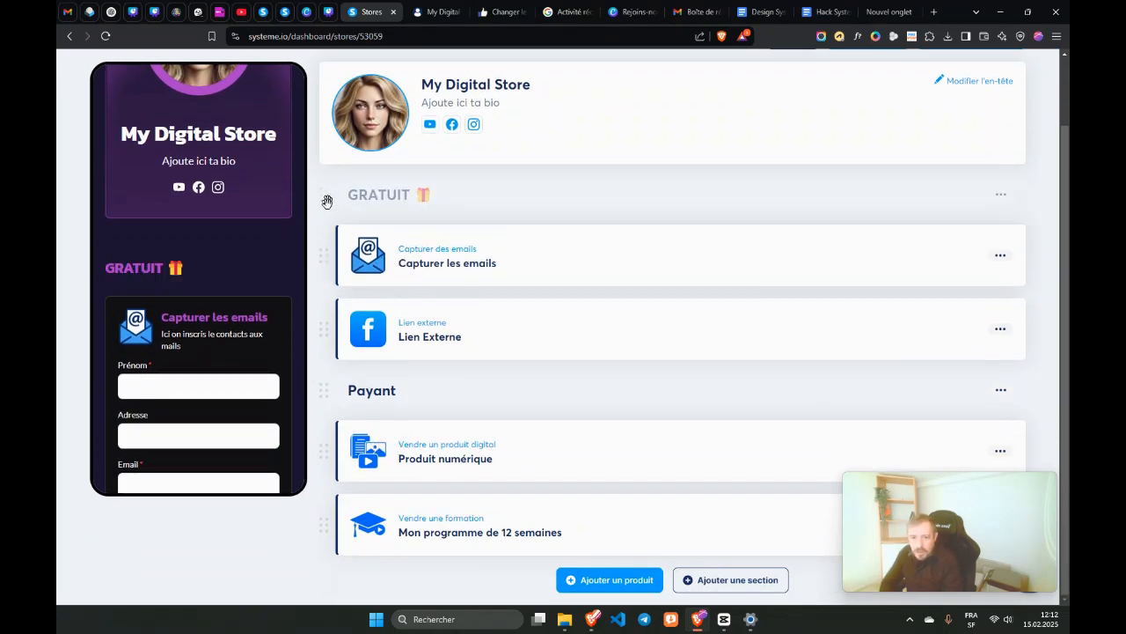
Step: Delete the Payant and GRATUIT sections from the store, keeping their products
left_click(1002, 391)
left_click(965, 419)
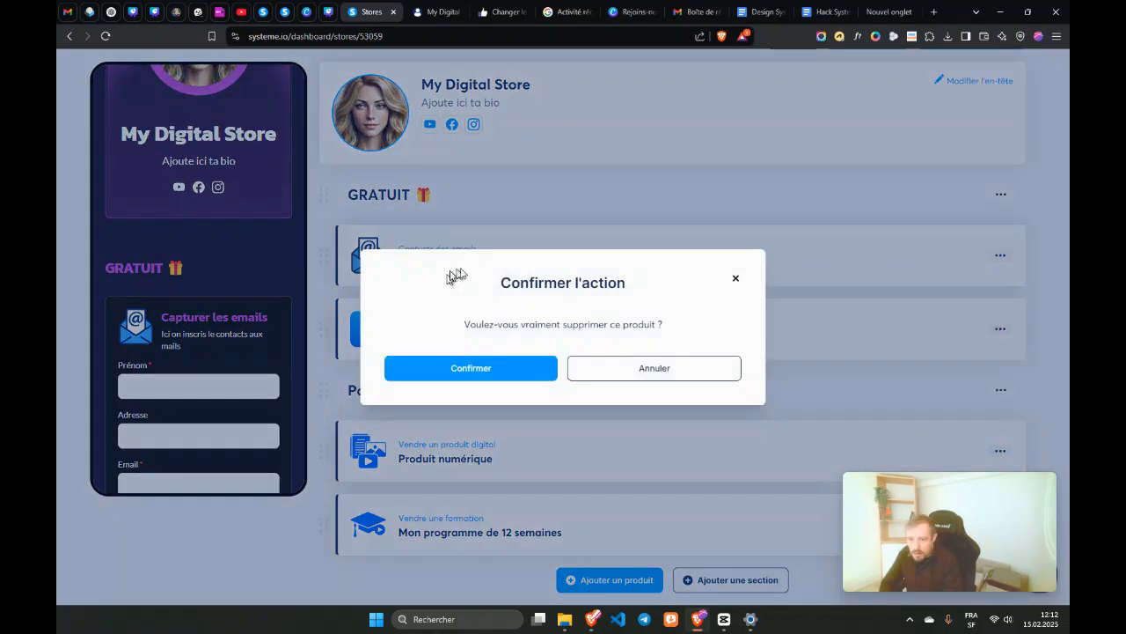
left_click(504, 366)
left_click(999, 245)
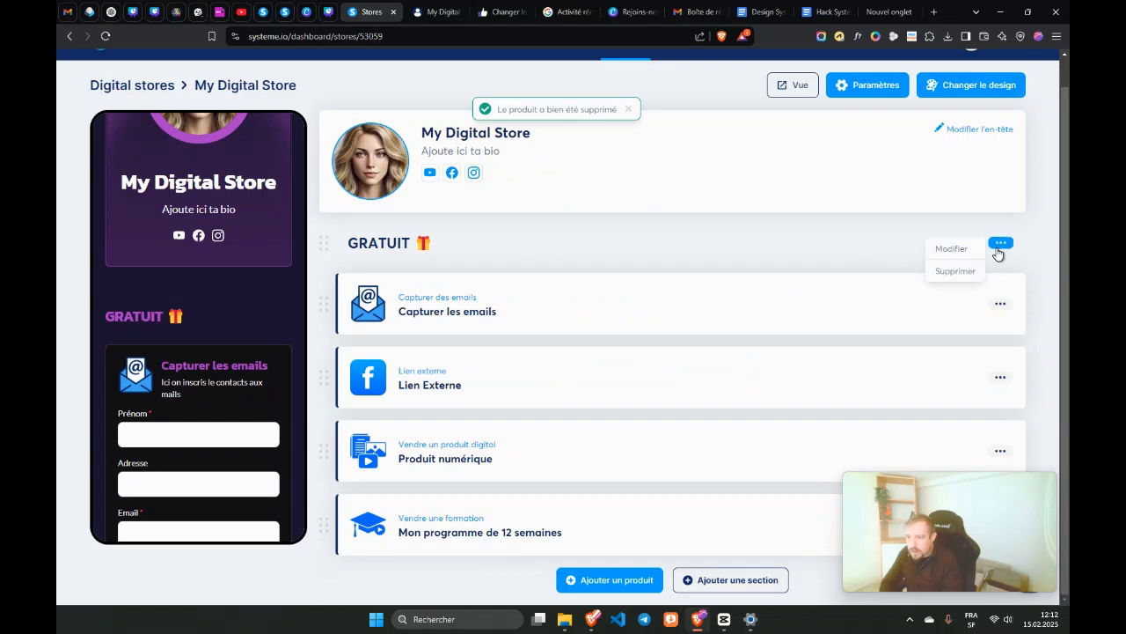
left_click(940, 271)
left_click(505, 367)
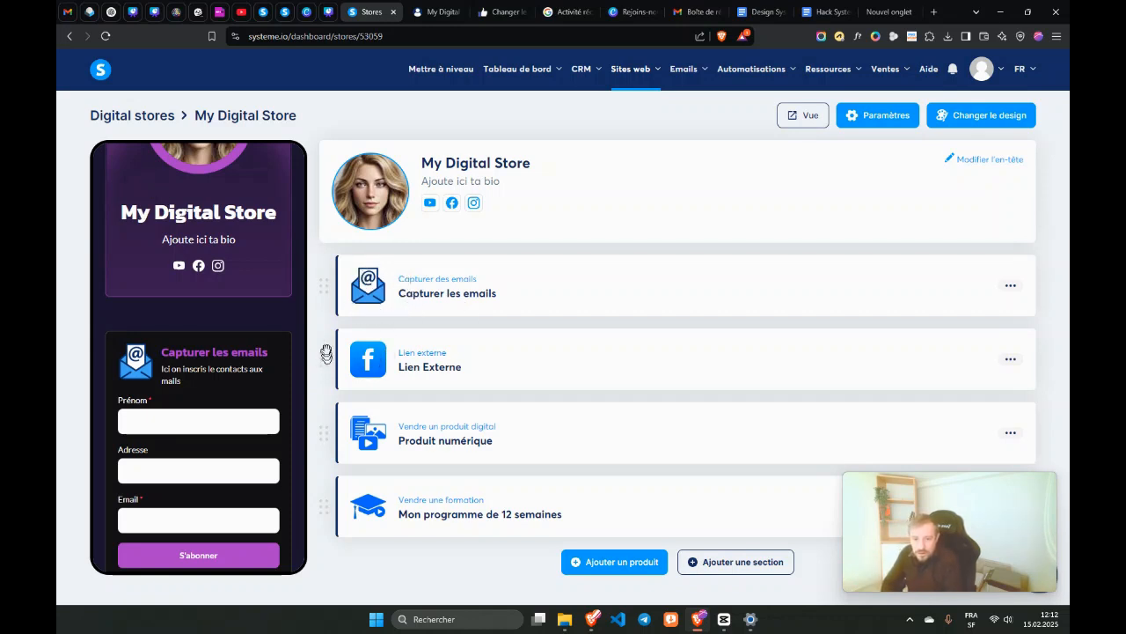
Step: Move the Lien Externe product above Capturer les emails and open it for editing
left_click_drag(326, 353, 327, 284)
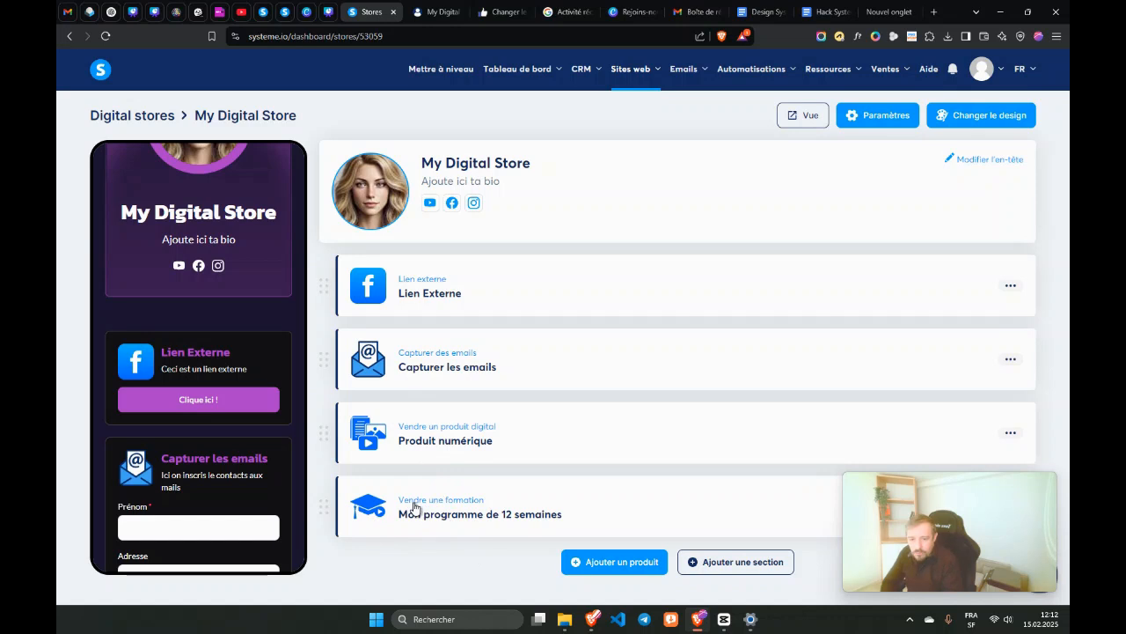
left_click(359, 288)
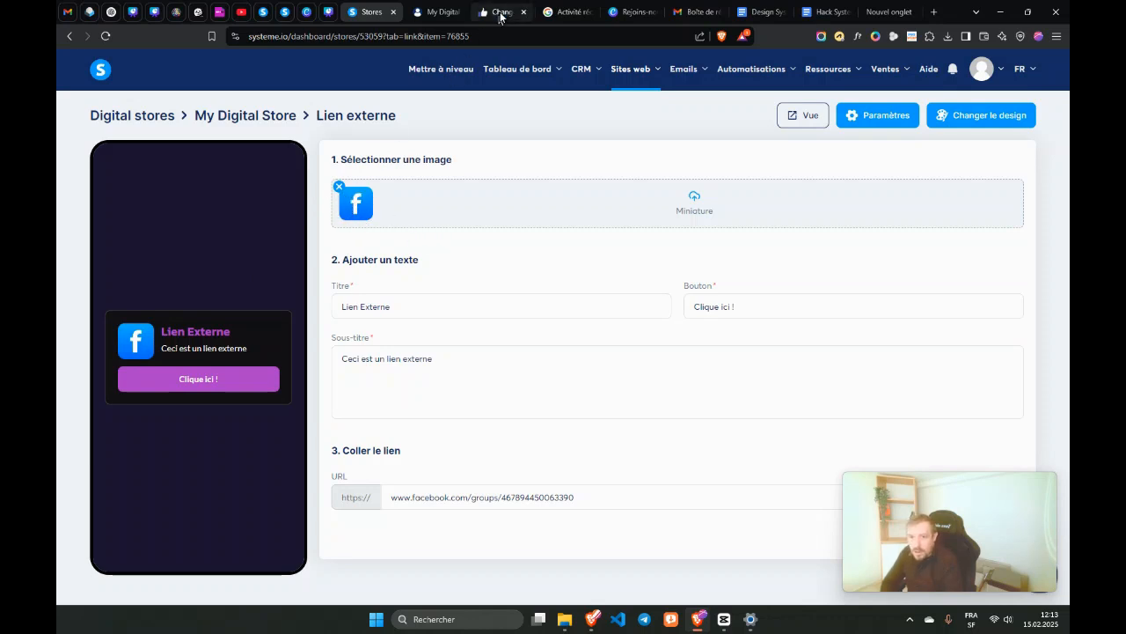
Step: Switch to Canva, examine the download settings for the graduation cap design, and return to the store's external link product
left_click(626, 11)
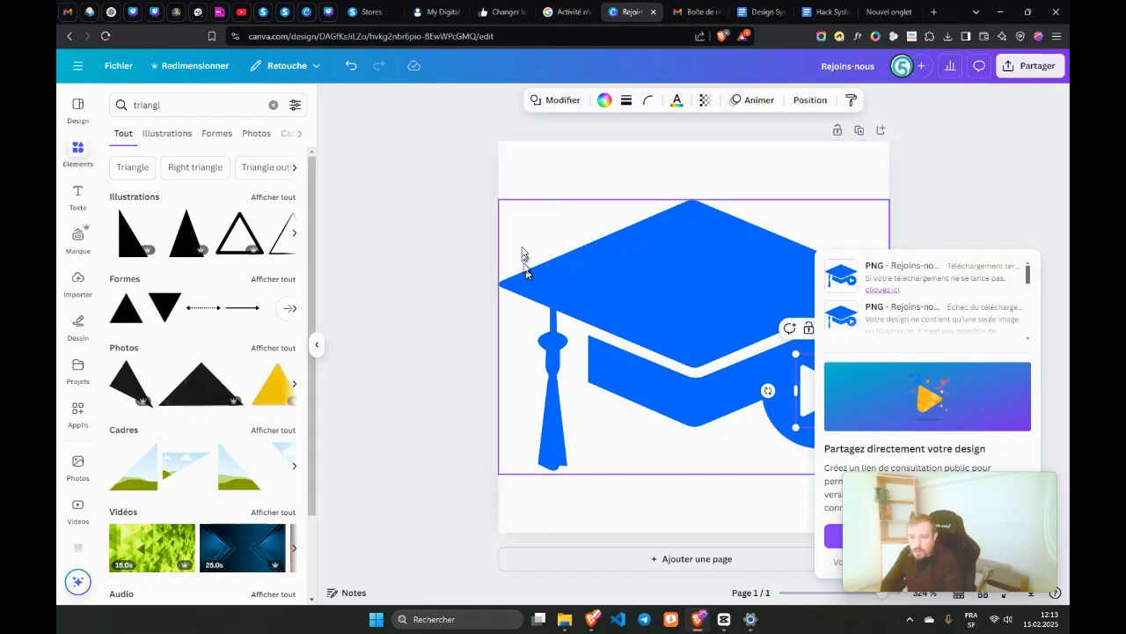
left_click(526, 253)
left_click(1030, 67)
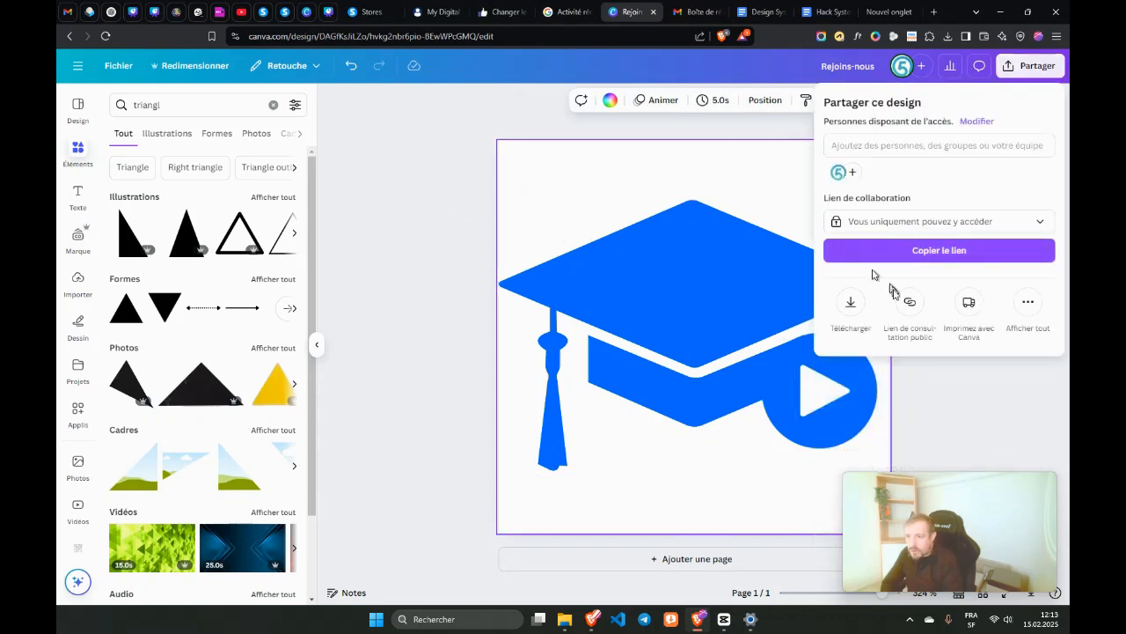
left_click(868, 307)
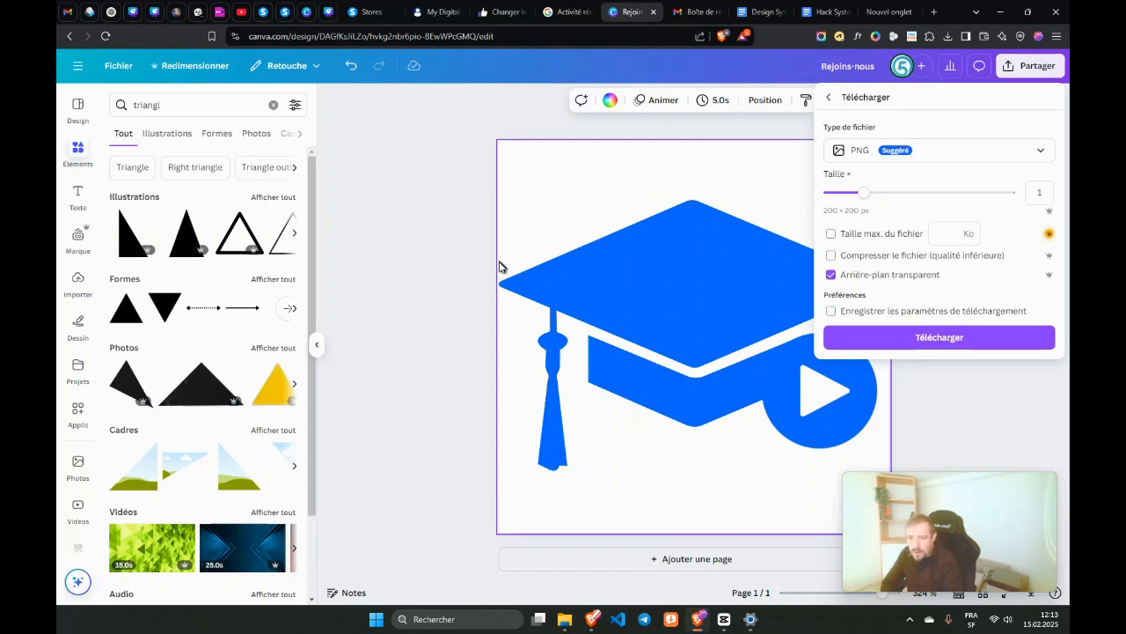
left_click(497, 123)
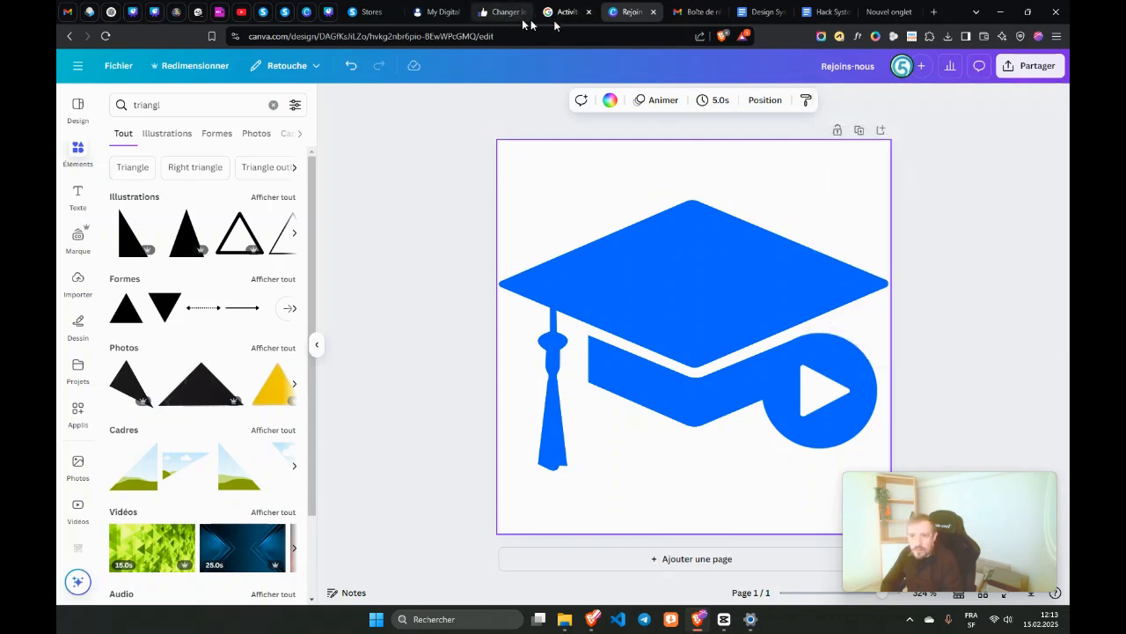
left_click(440, 15)
left_click(376, 13)
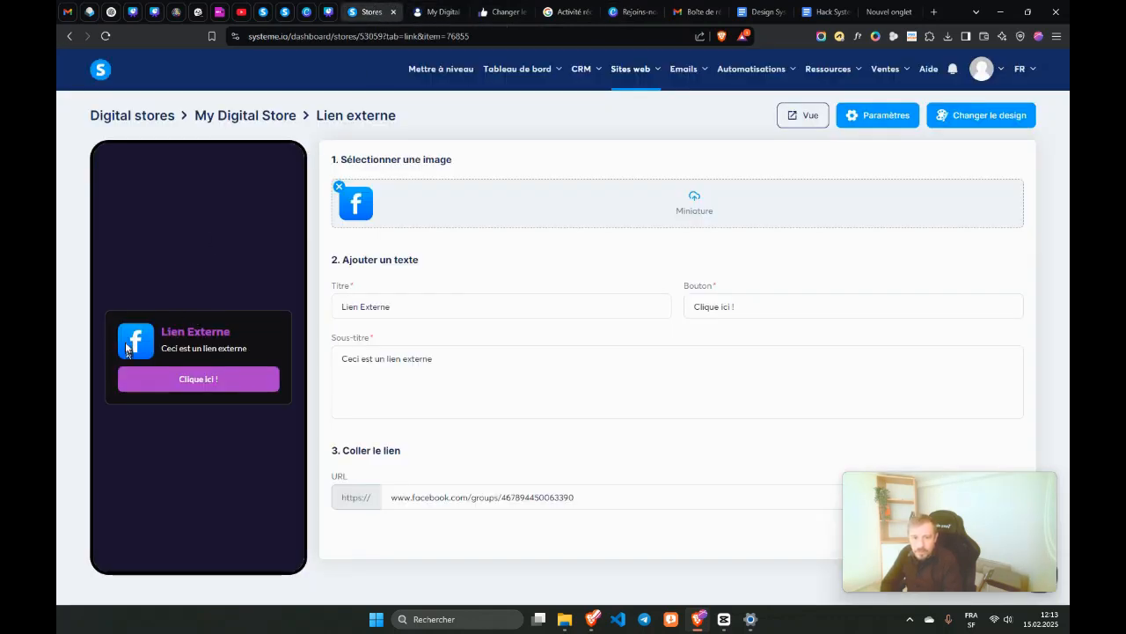
Step: Set the external link product's title to "Facebook"
left_click(429, 315)
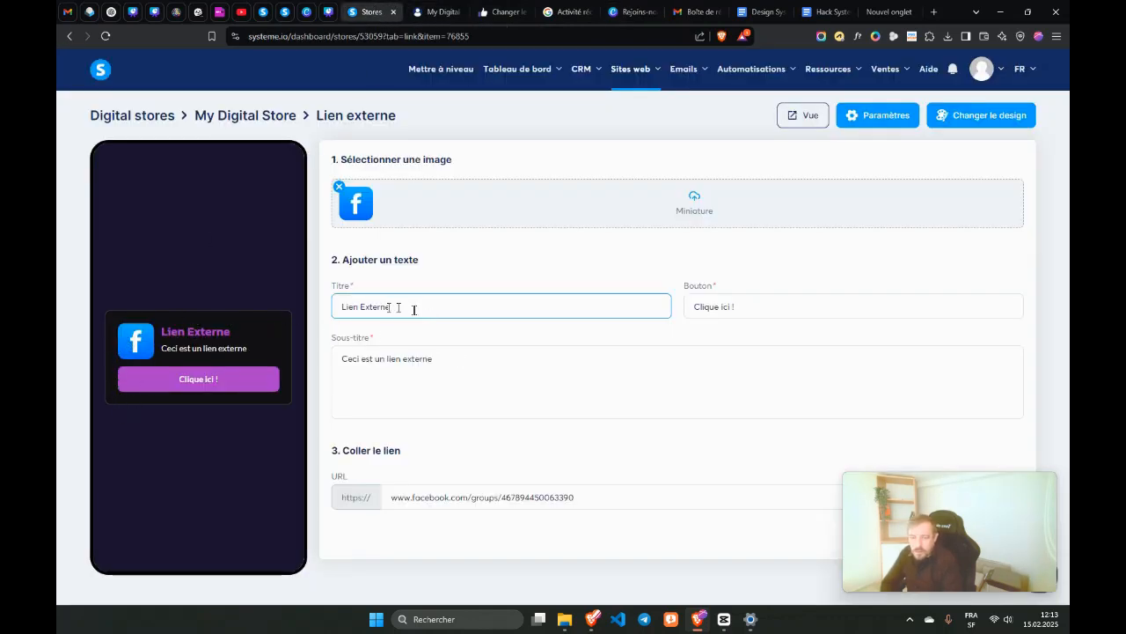
triple_click(414, 309)
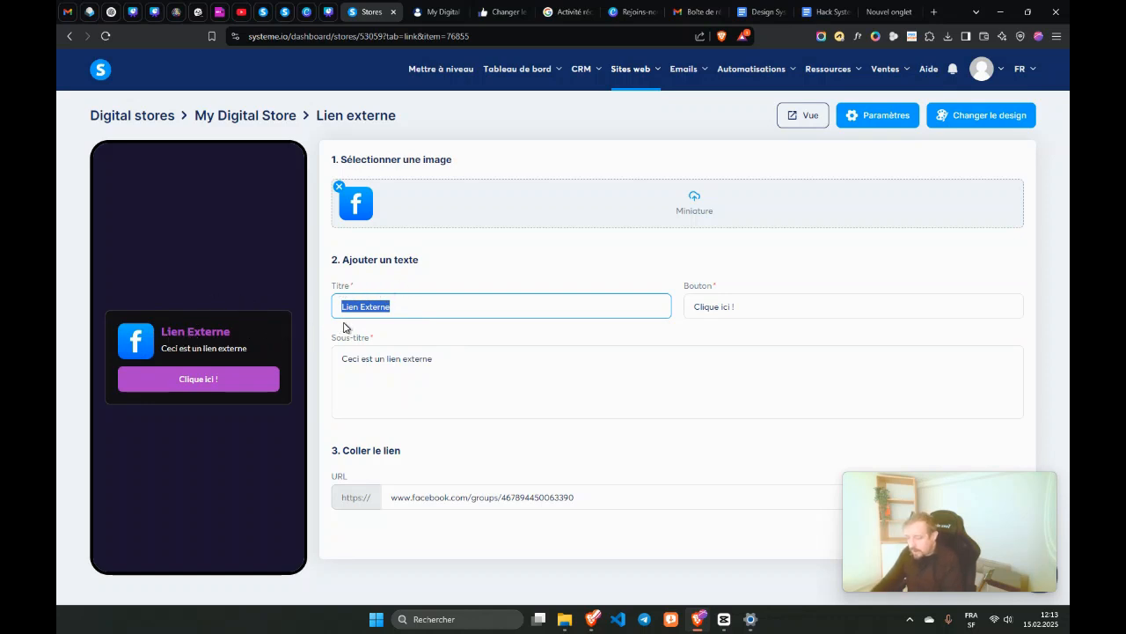
type("F")
key("BackSpace")
type("Facebook")
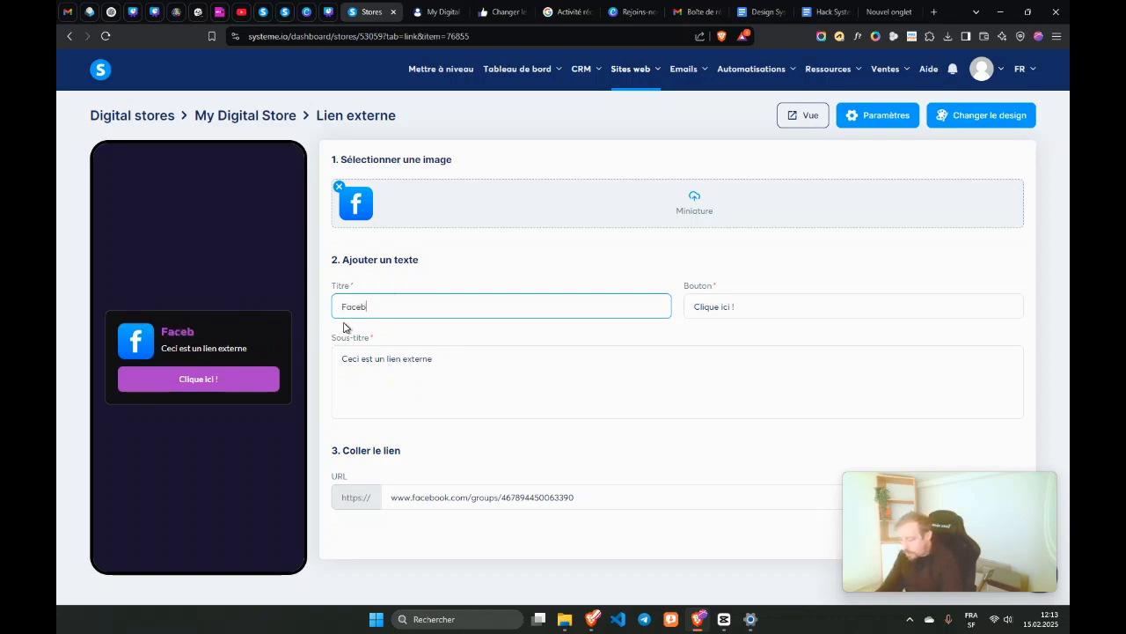
Step: Review the Facebook product's subtitle, button text and link URL, and publish the product
left_click_drag(348, 358, 385, 370)
left_click(381, 362)
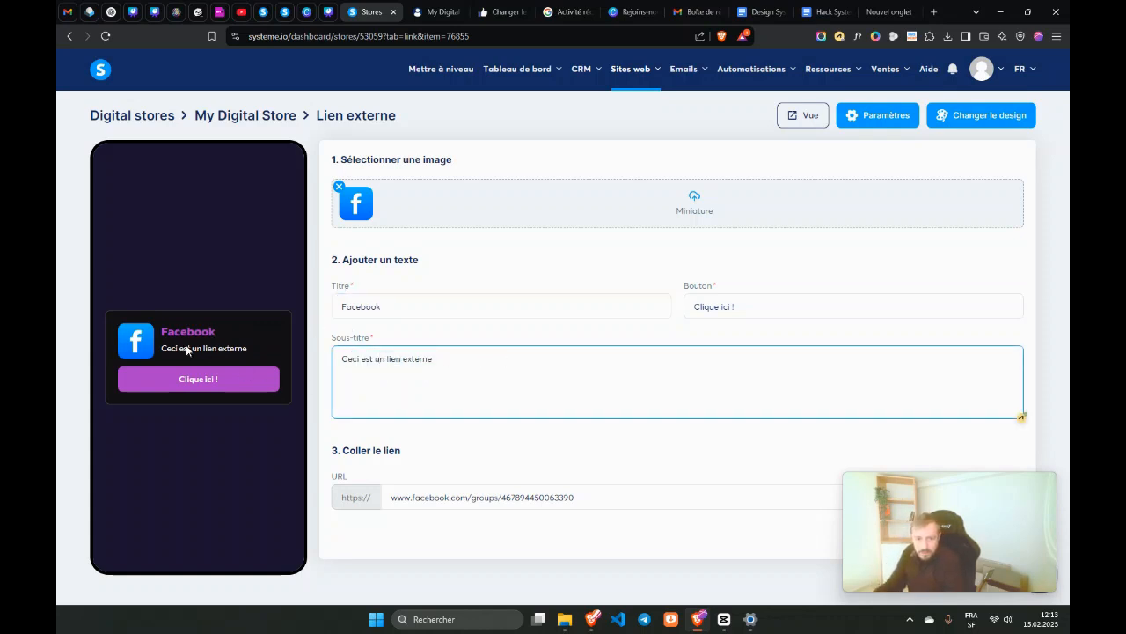
left_click_drag(690, 307, 725, 329)
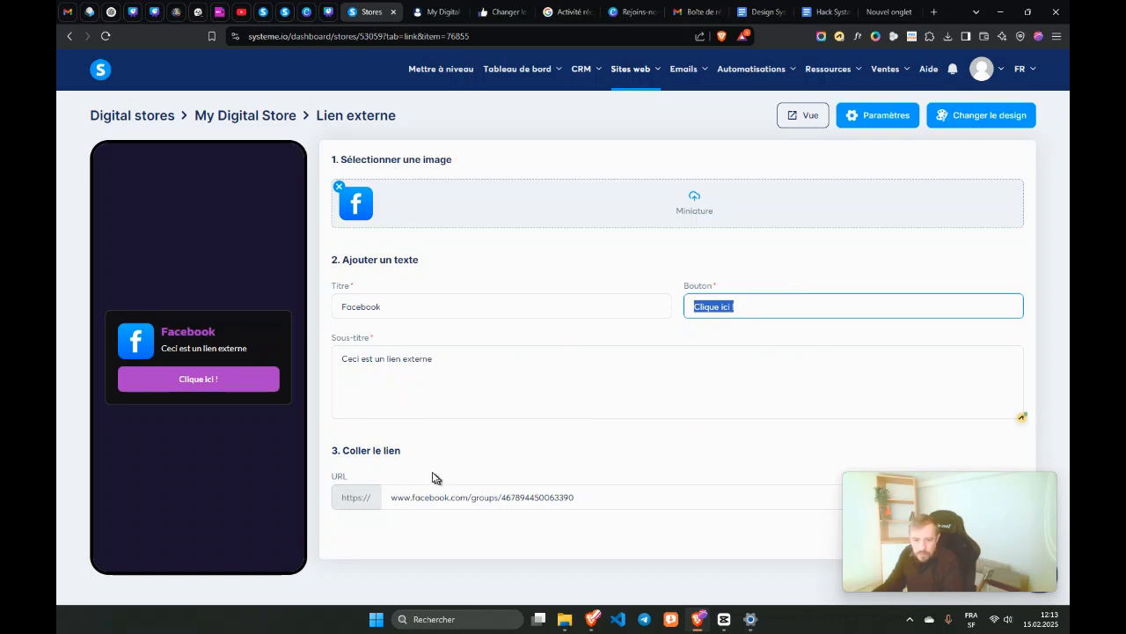
left_click(404, 496)
left_click_drag(384, 493, 674, 490)
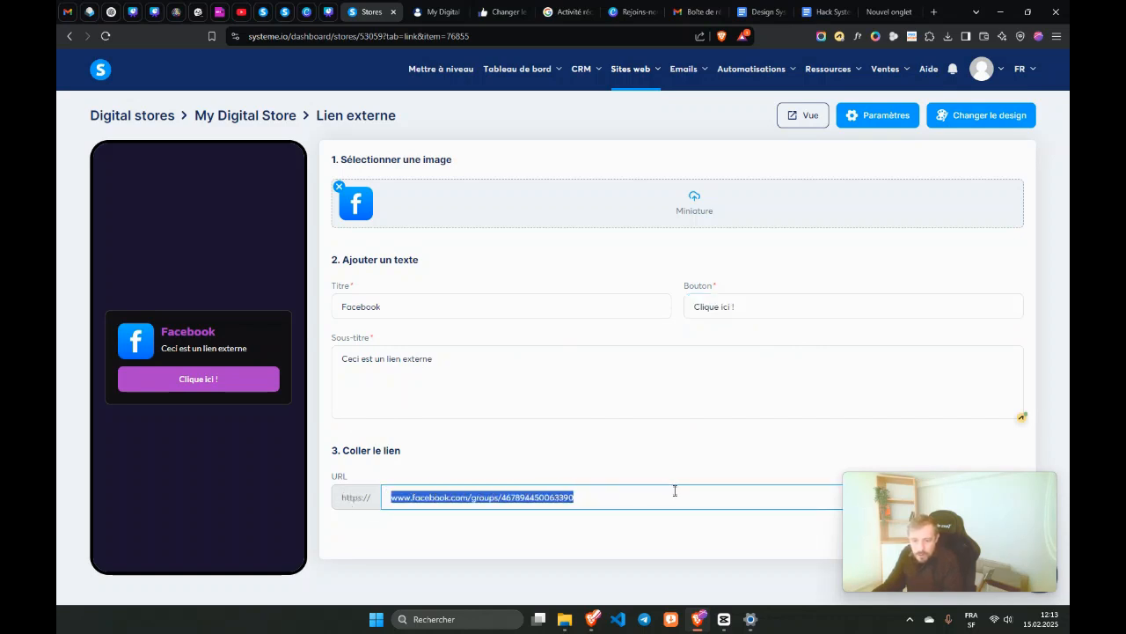
left_click_drag(964, 508, 914, 315)
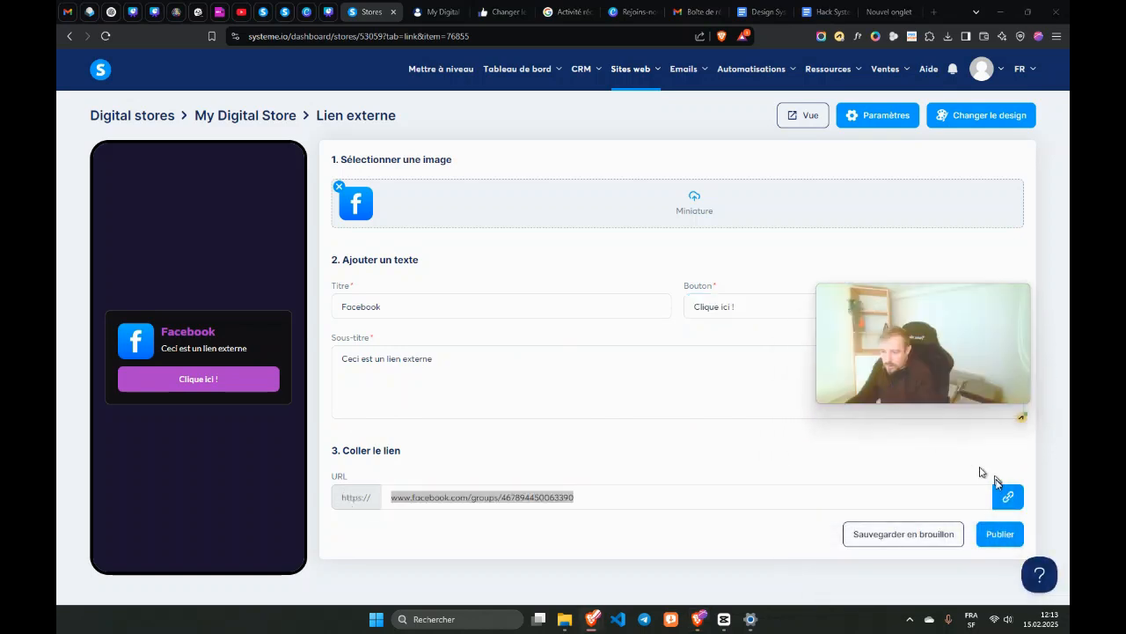
left_click(1006, 498)
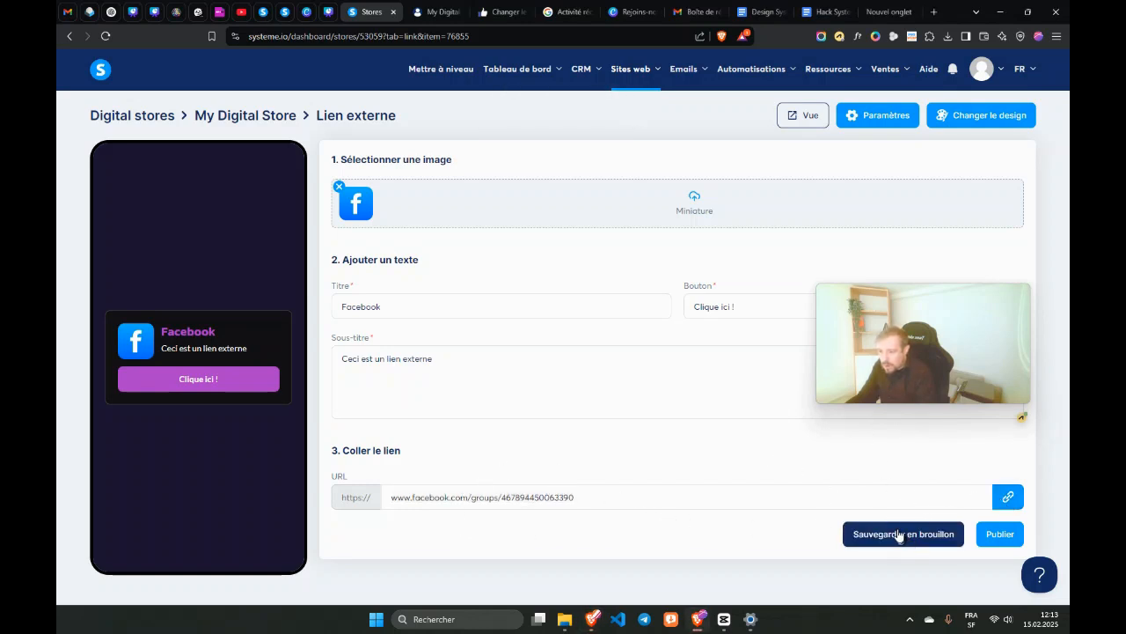
left_click(992, 539)
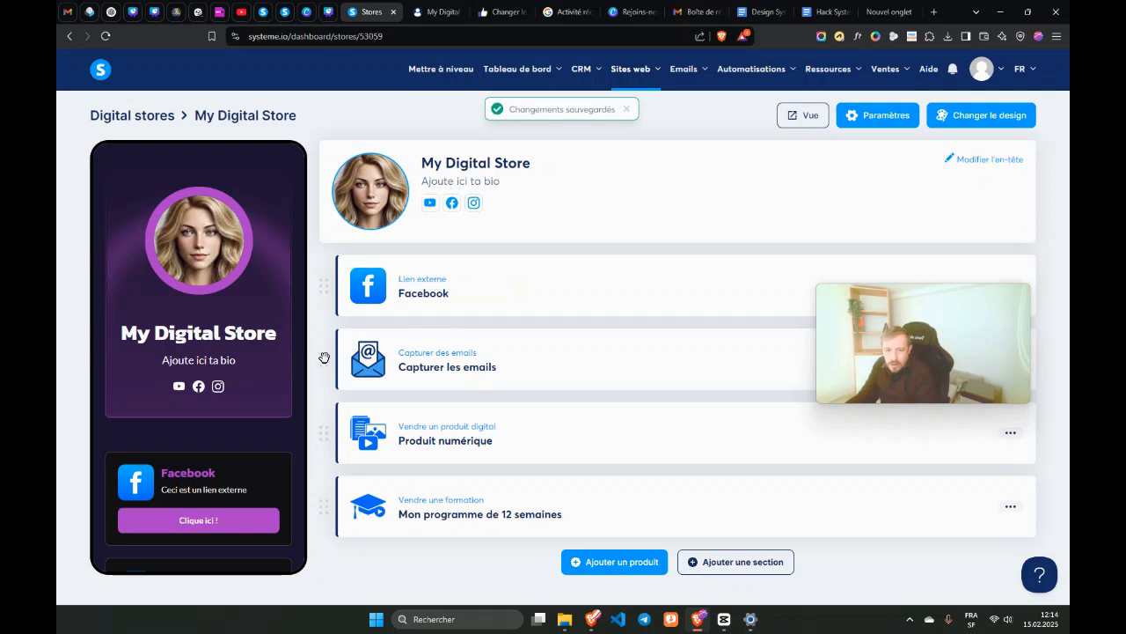
Step: Open the Capturer les emails product and review its image, texts, collected form fields and thank-you page
left_click(402, 364)
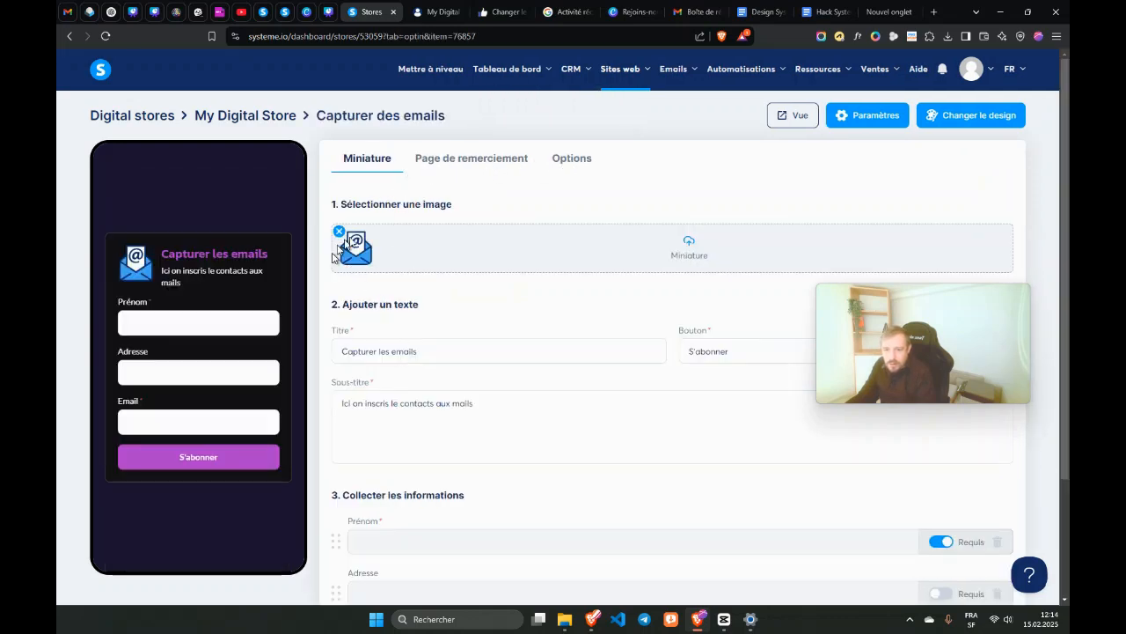
scroll(410, 520, "down", 2)
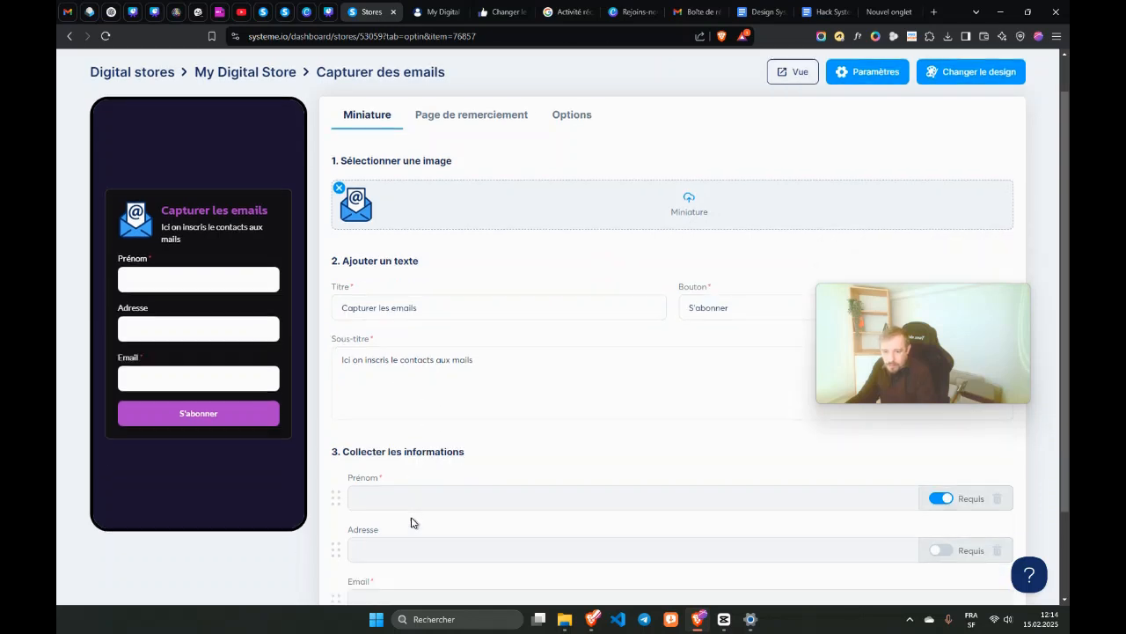
left_click_drag(890, 367, 898, 255)
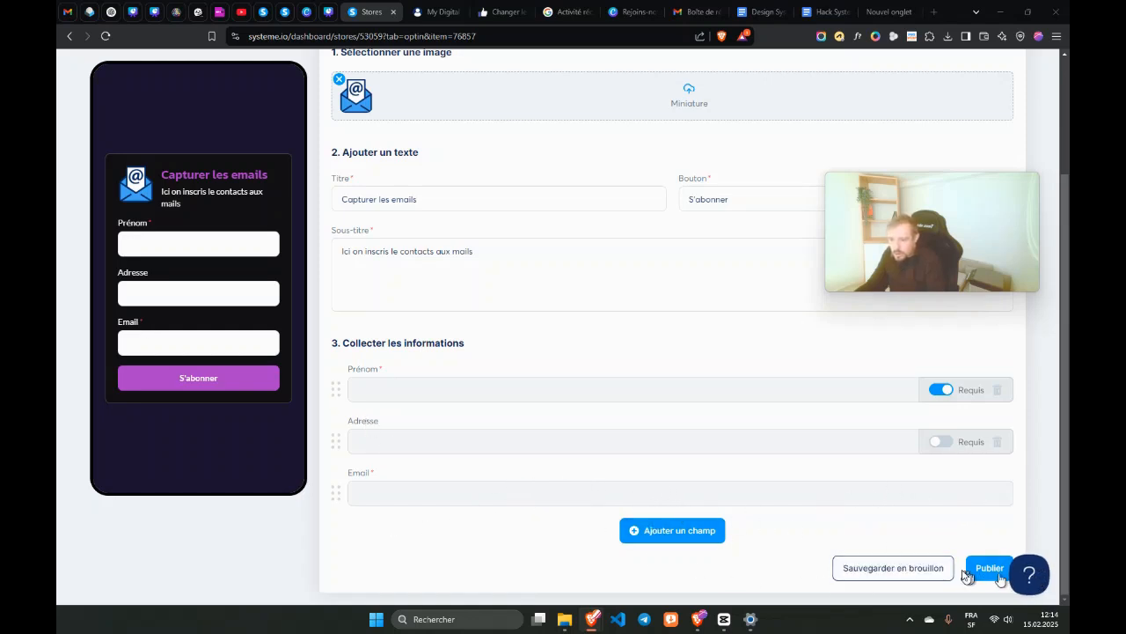
scroll(388, 134, "up", 2)
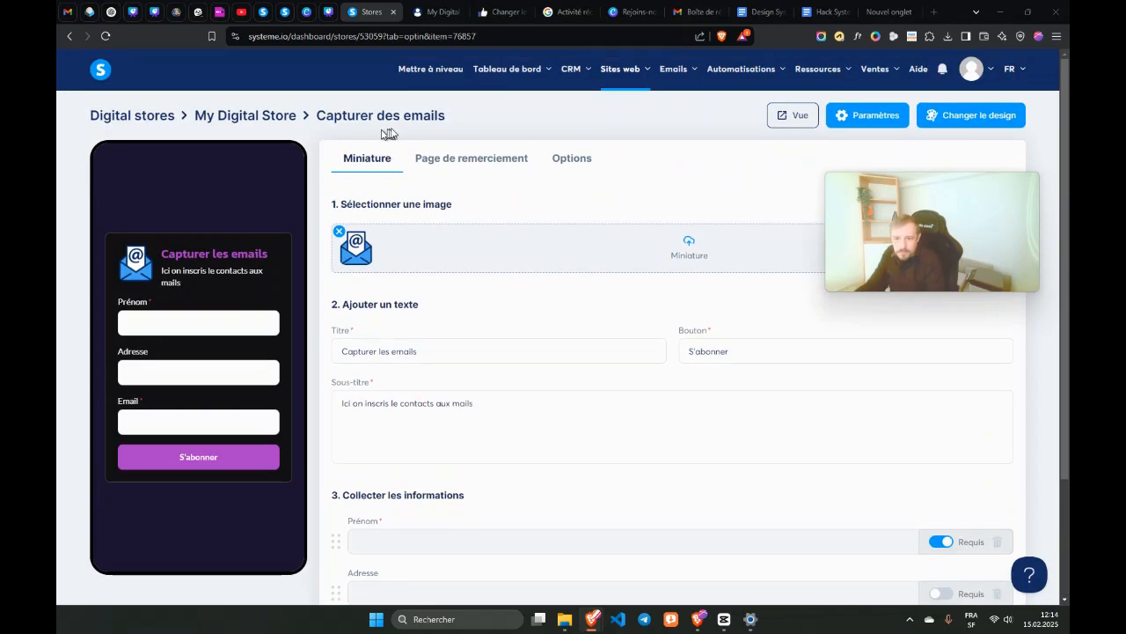
left_click(434, 159)
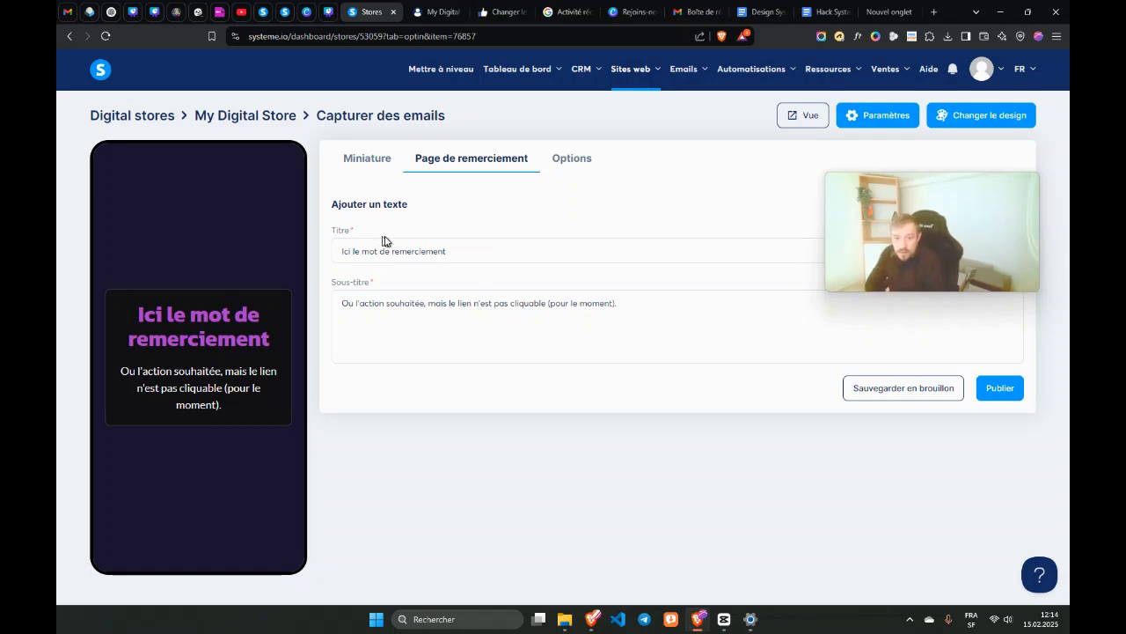
Step: Examine the title and subtitle texts of the email-capture product's thank-you page
left_click(389, 302)
left_click_drag(547, 303, 554, 327)
key("Left")
left_click_drag(827, 240, 820, 458)
Step: Examine the automation rules section in the email-capture product's options
left_click(572, 159)
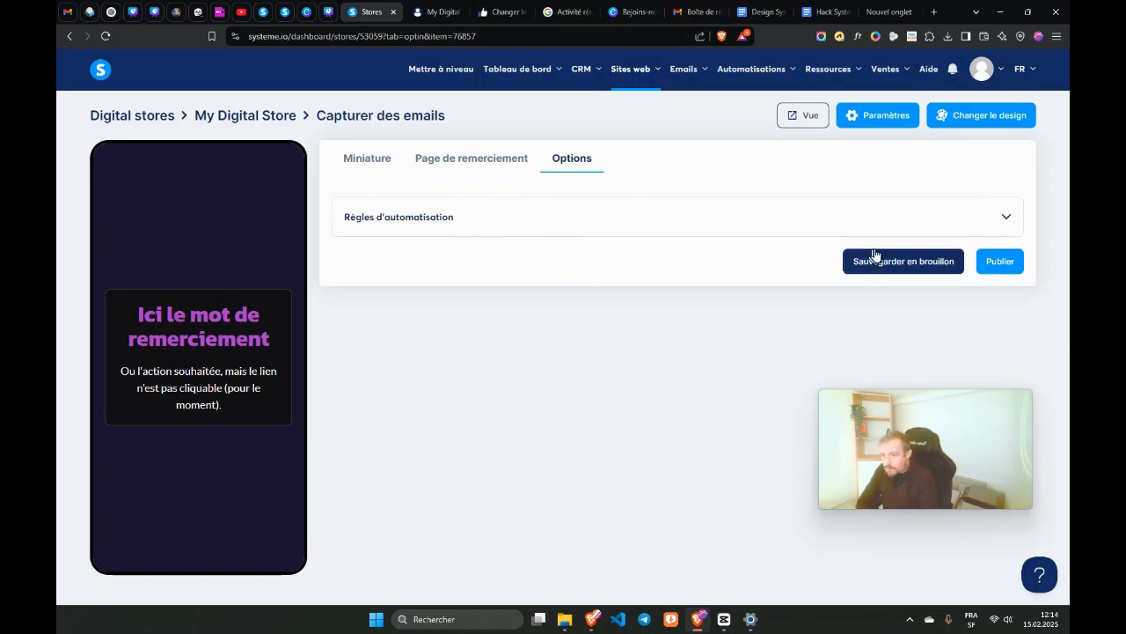
left_click(1006, 219)
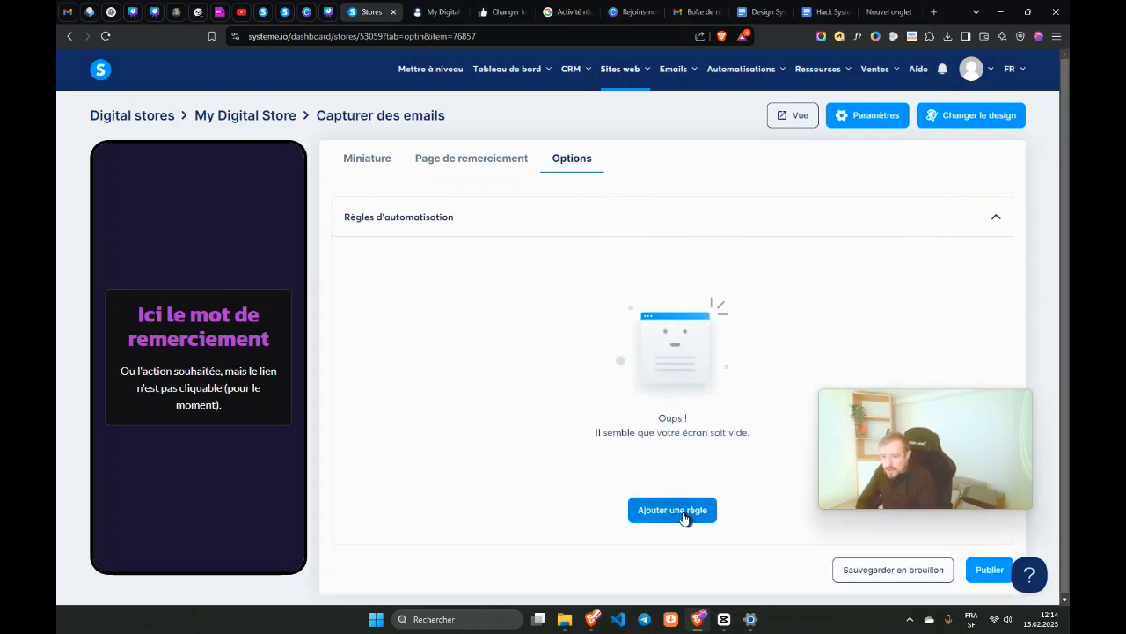
left_click(993, 218)
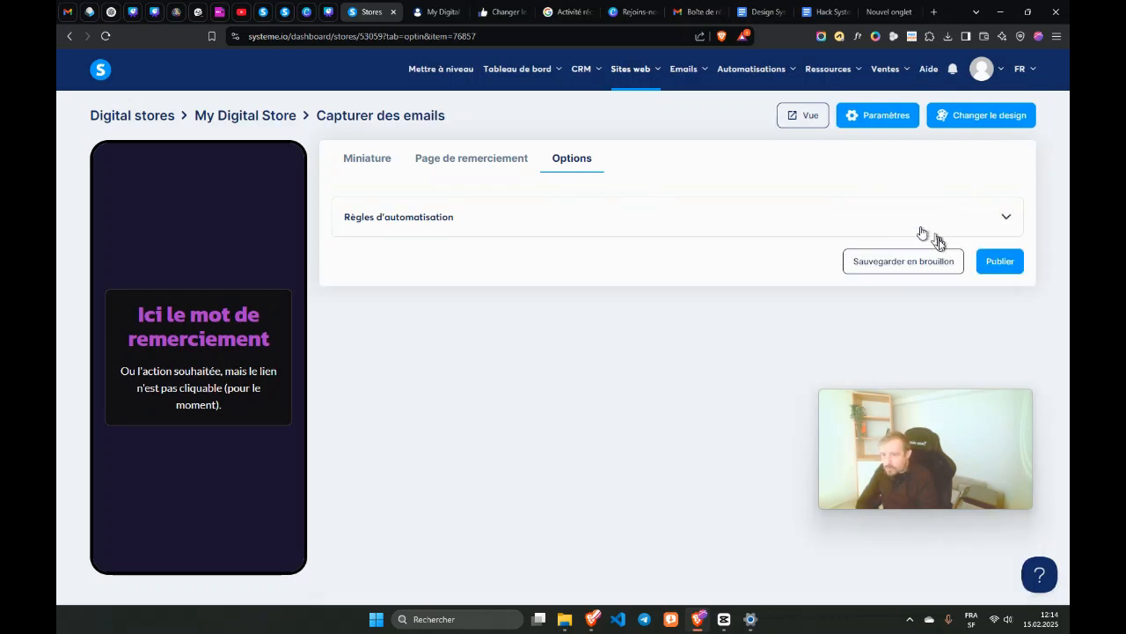
left_click(923, 260)
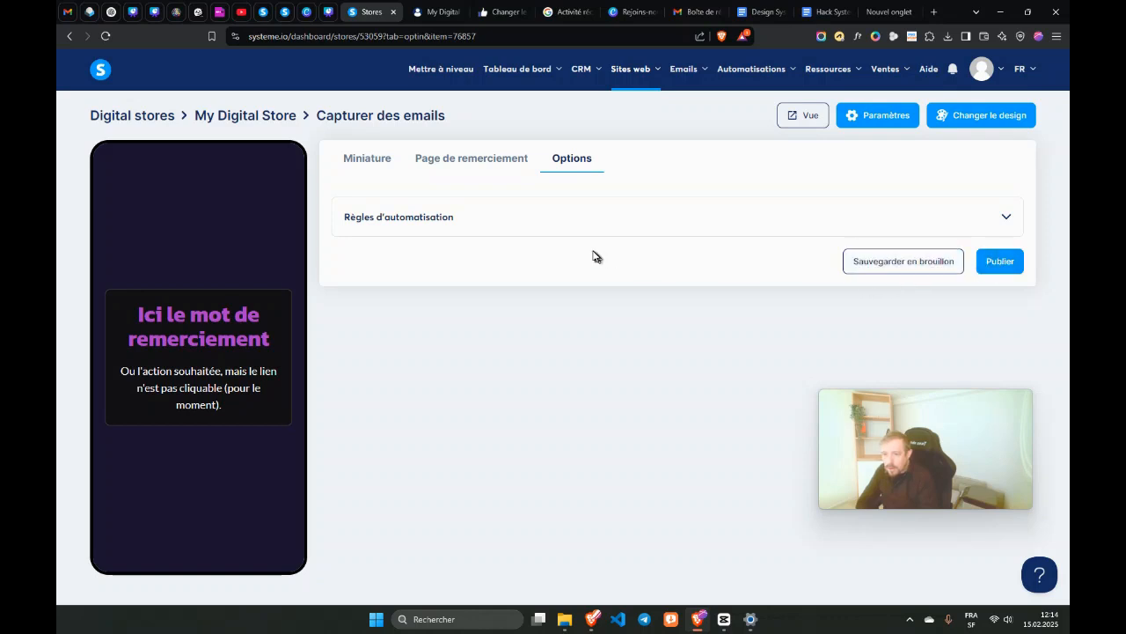
left_click(974, 216)
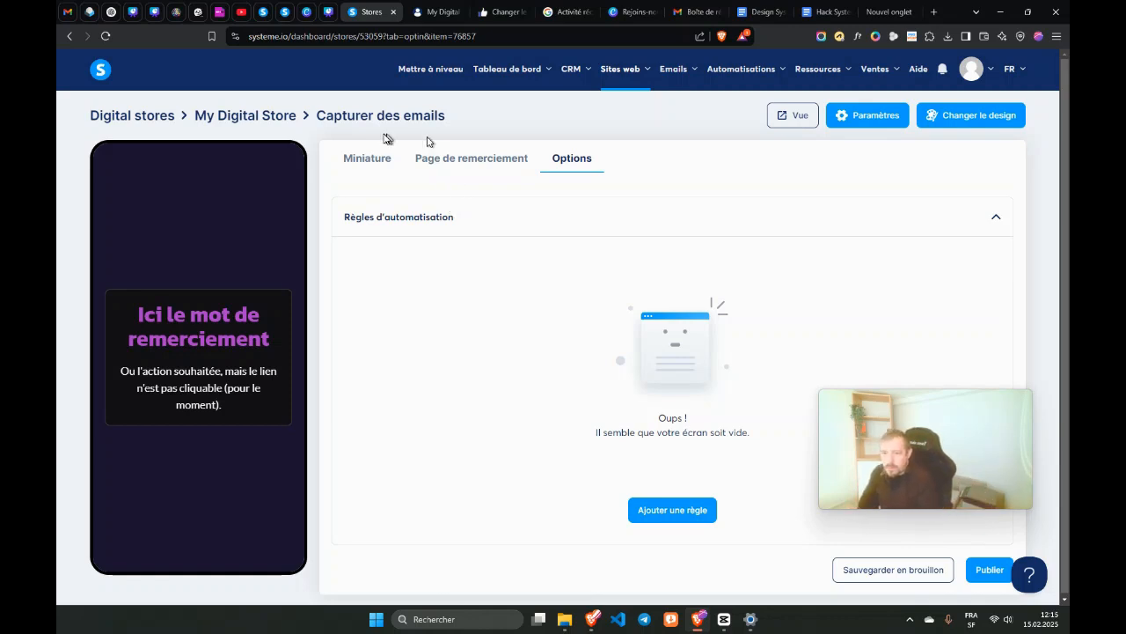
Step: Return to My Digital Store, open the Produit numérique product and review its thumbnail and its payment page image and texts
left_click(226, 115)
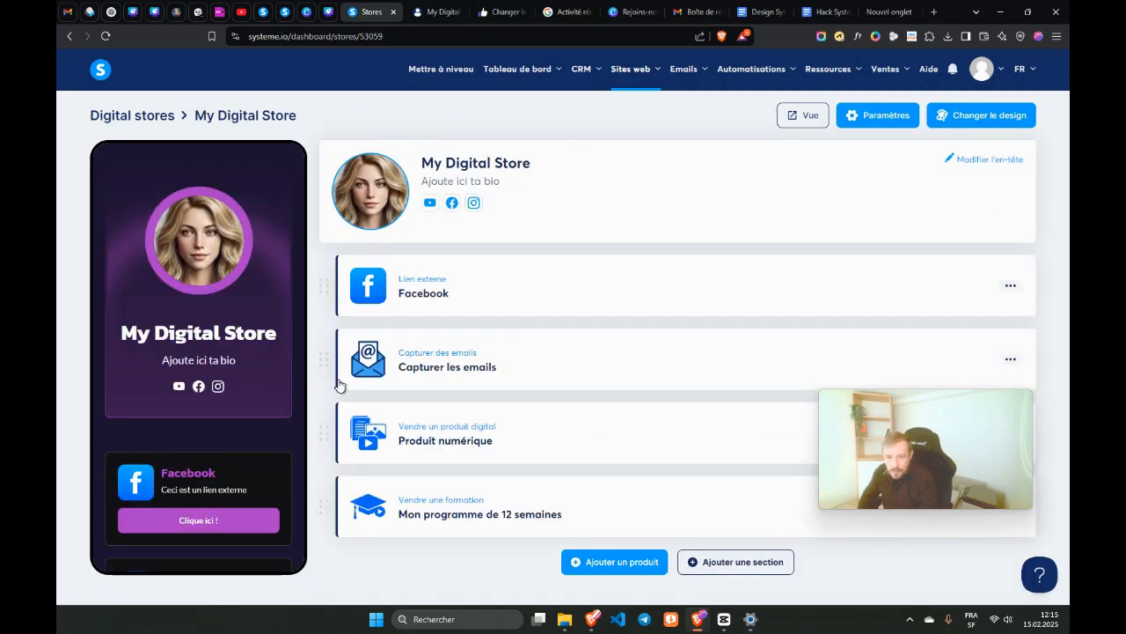
left_click(421, 432)
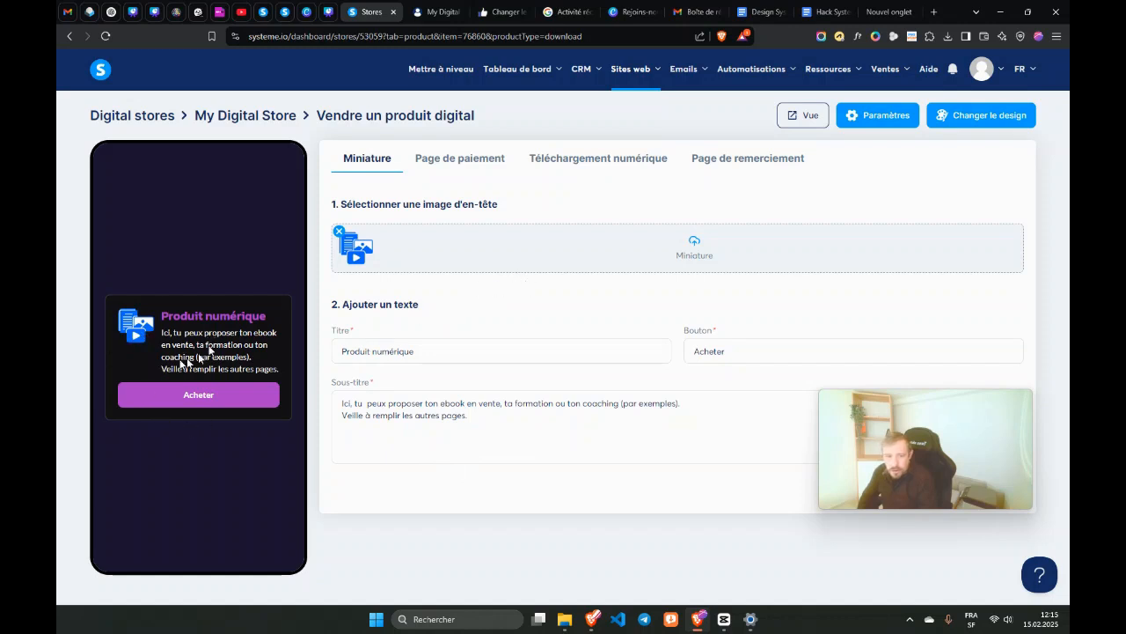
left_click(425, 161)
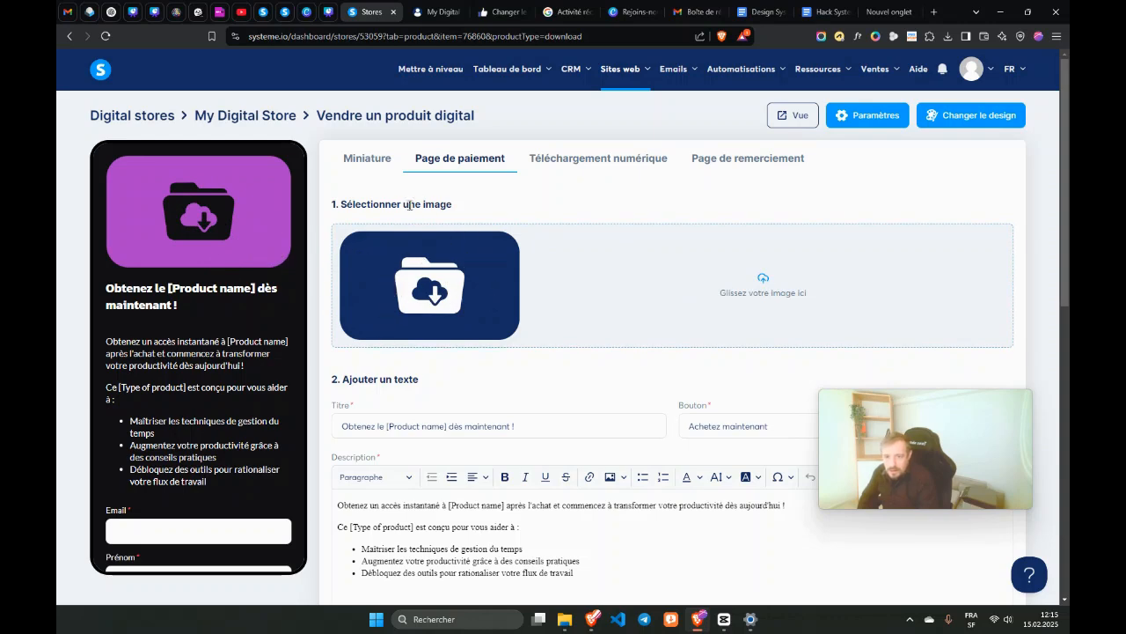
scroll(440, 352, "down", 2)
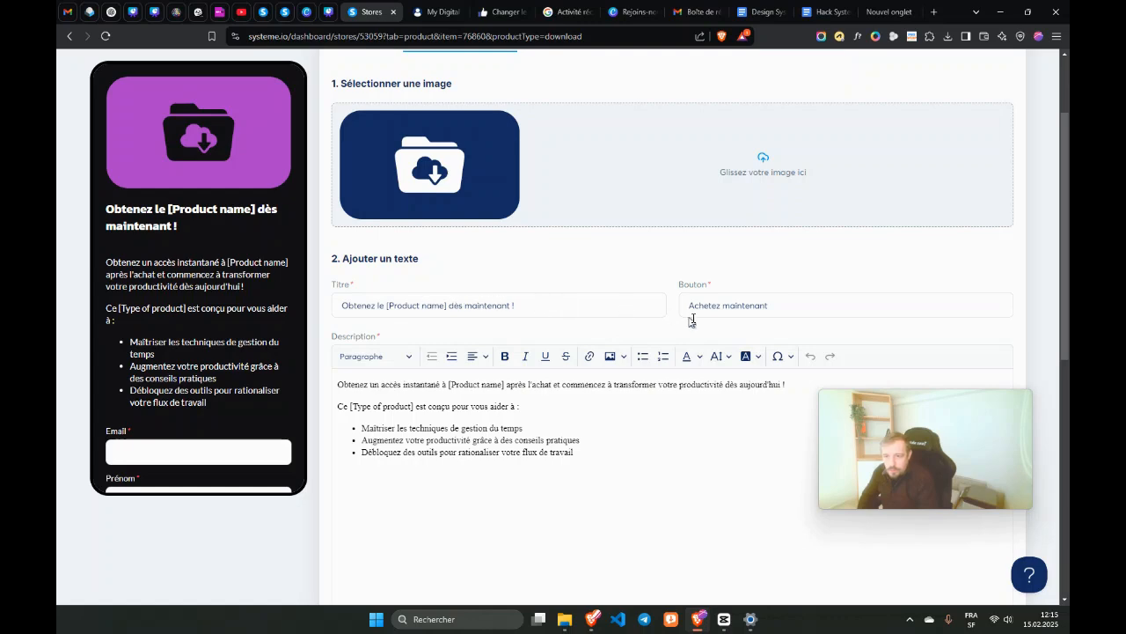
scroll(141, 184, "up", 2)
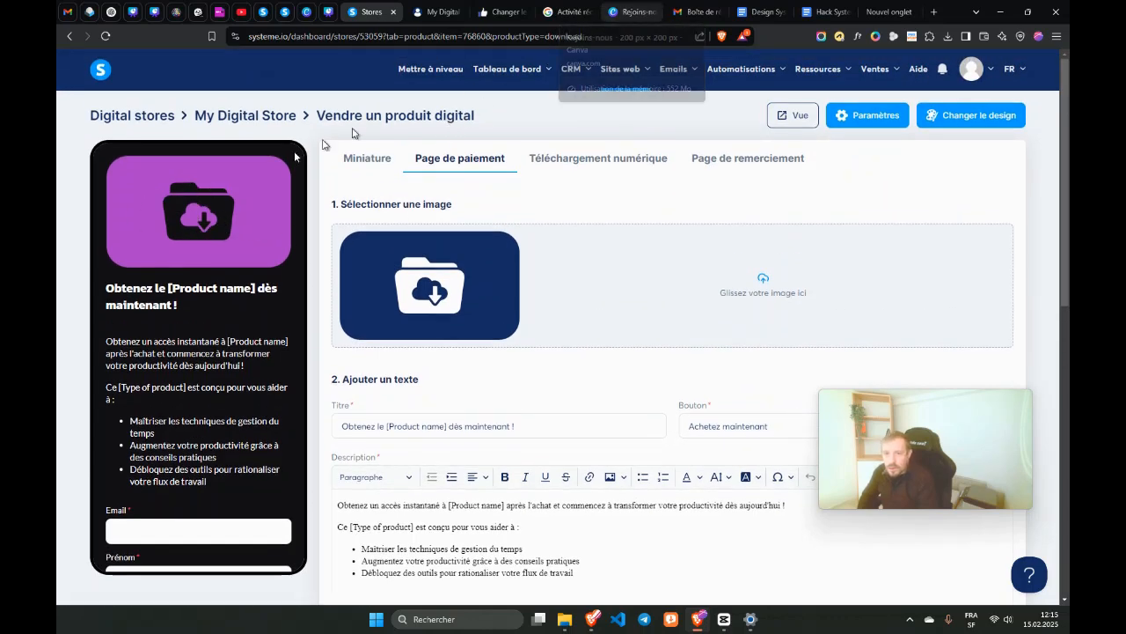
scroll(310, 254, "down", 2)
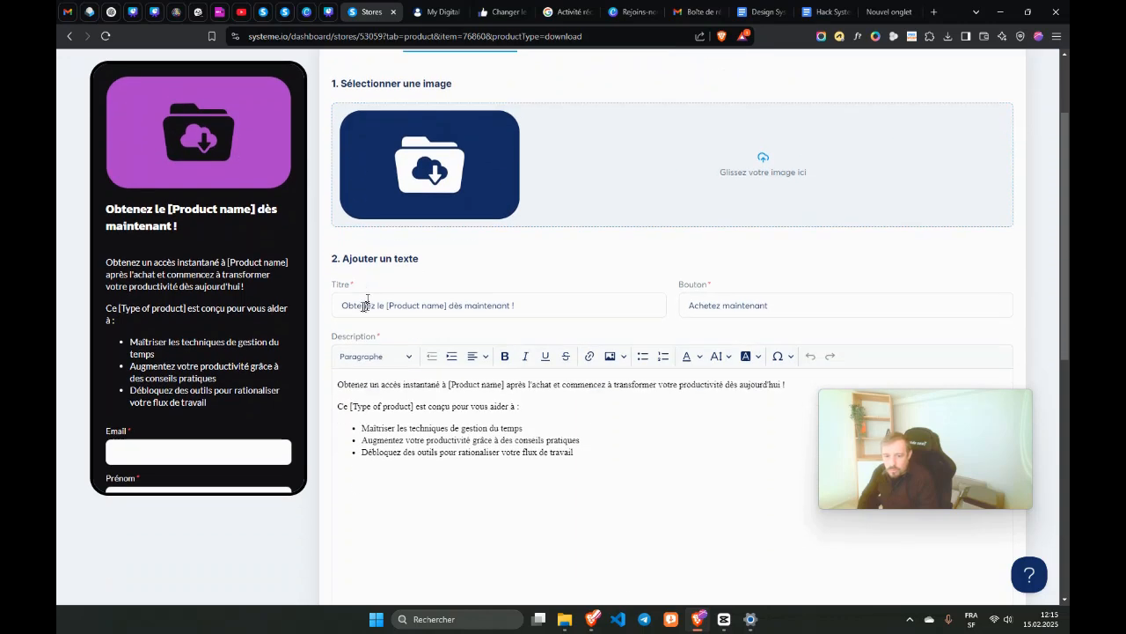
Step: Highlight the [Type of product] and [Product name] placeholders in the payment page description
left_click(351, 407)
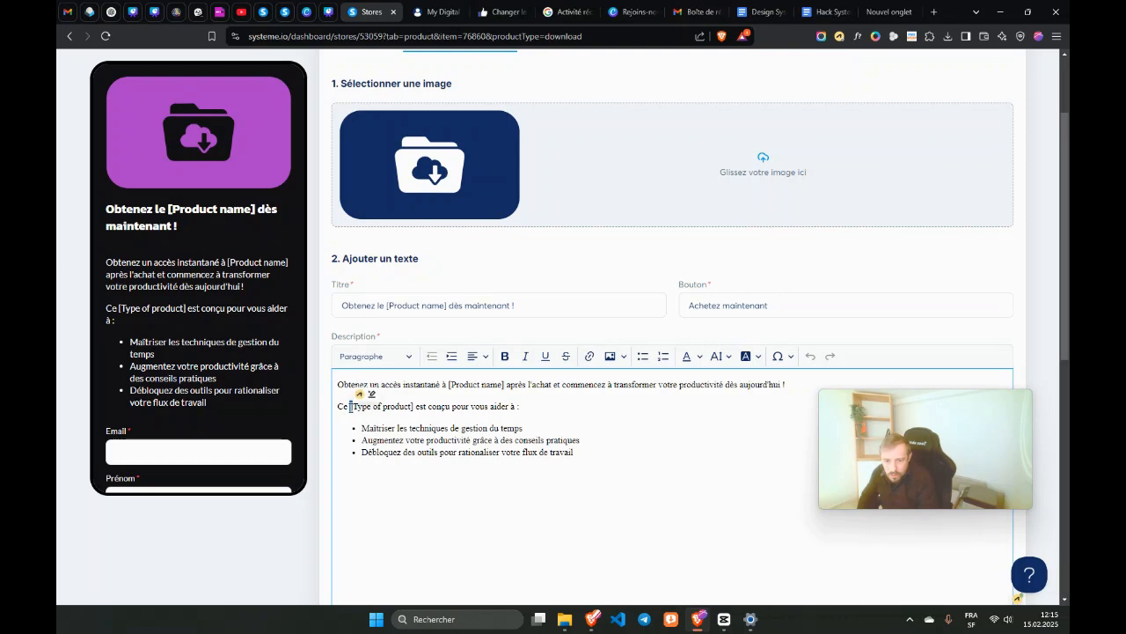
double_click(413, 407)
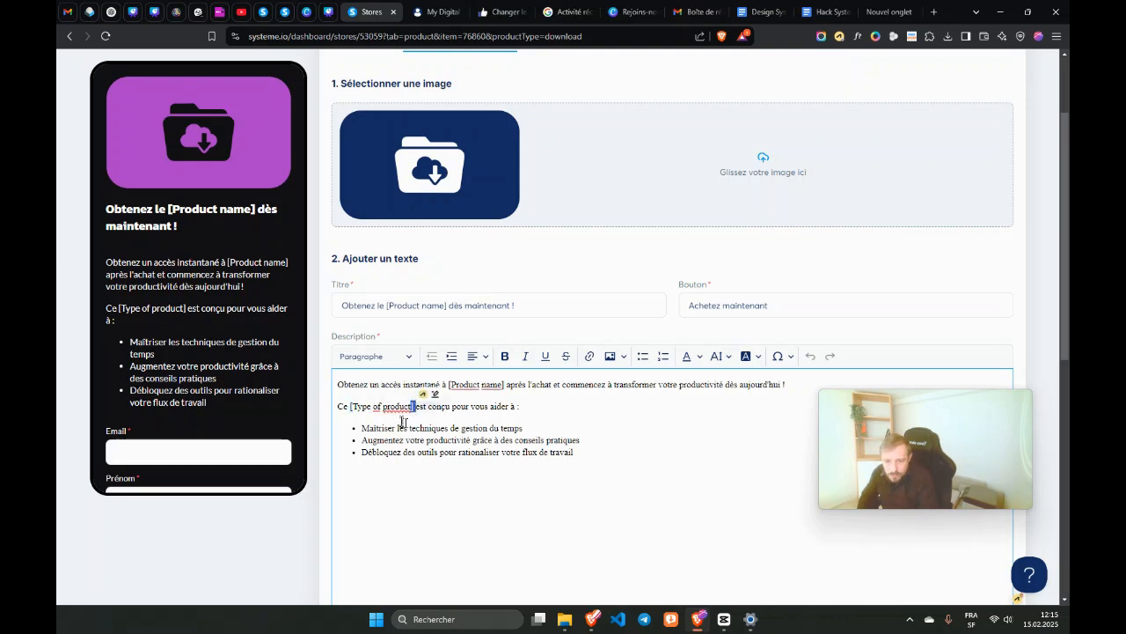
right_click(454, 384)
key("Escape")
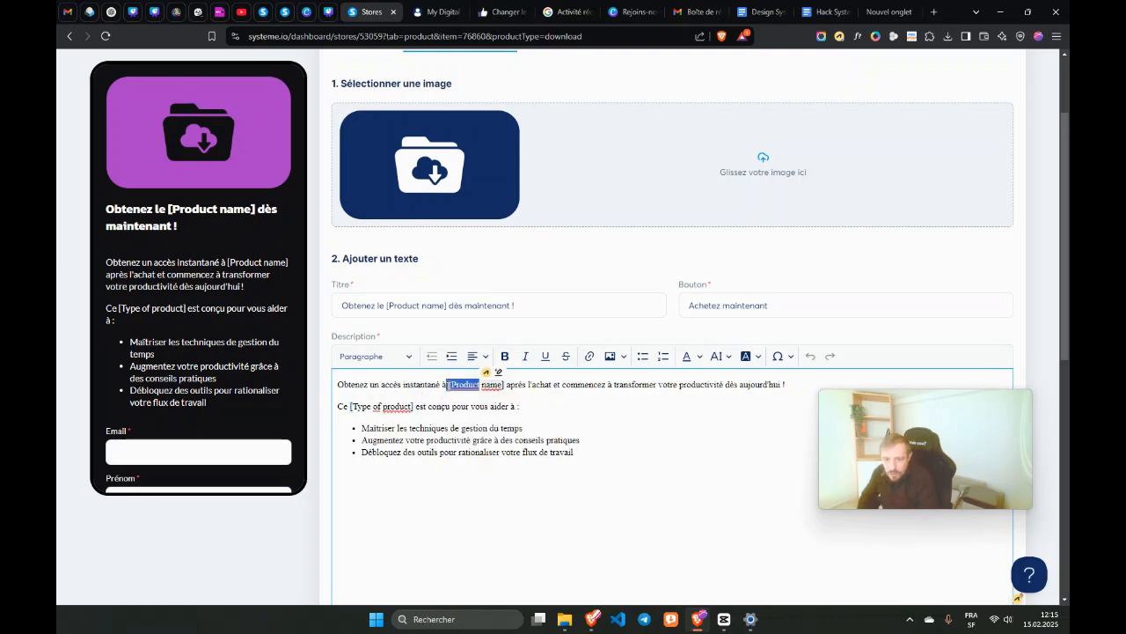
left_click(454, 388)
left_click(506, 387, "shift")
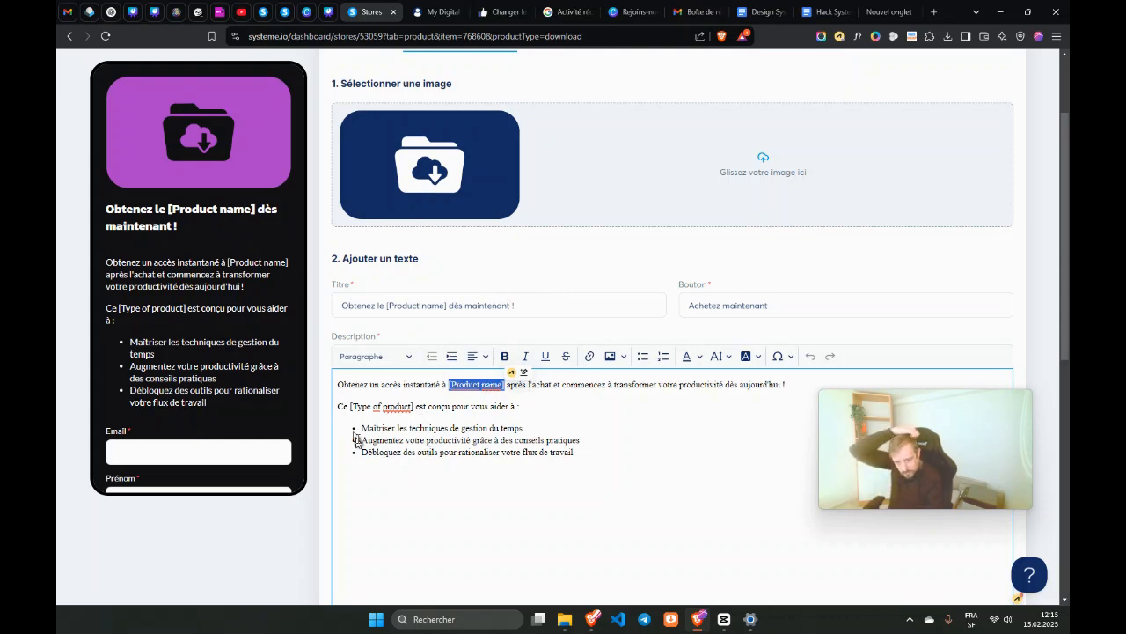
Step: Review the rest of the payment page, including the description, collected information fields and offer price, alongside its phone preview
scroll(360, 468, "down", 3)
scroll(379, 410, "up", 3)
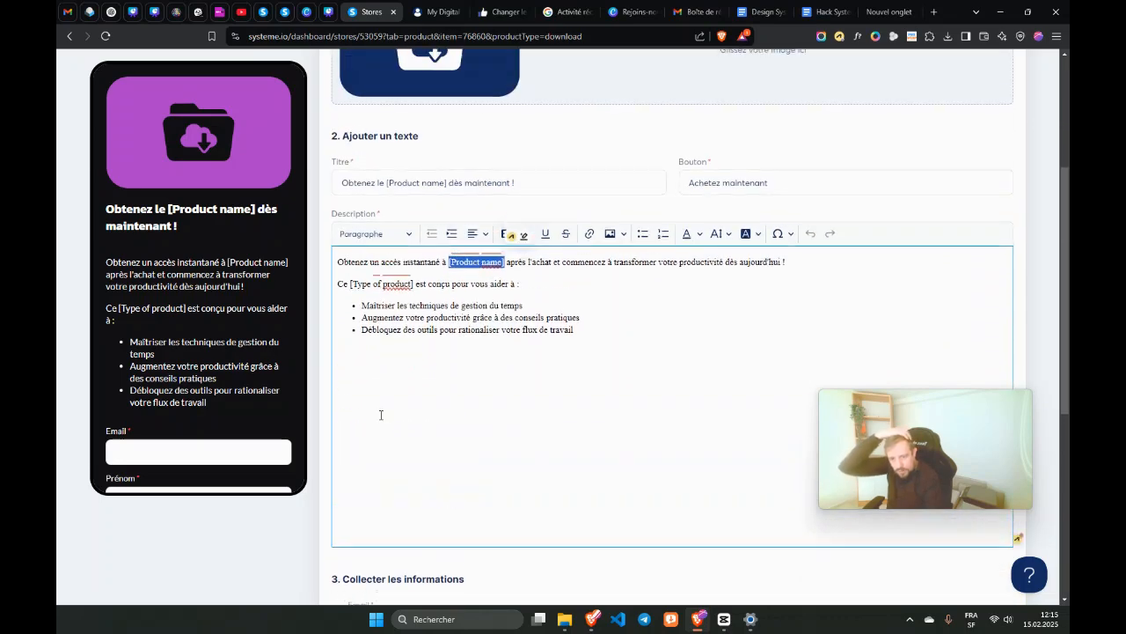
scroll(298, 237, "down", 3)
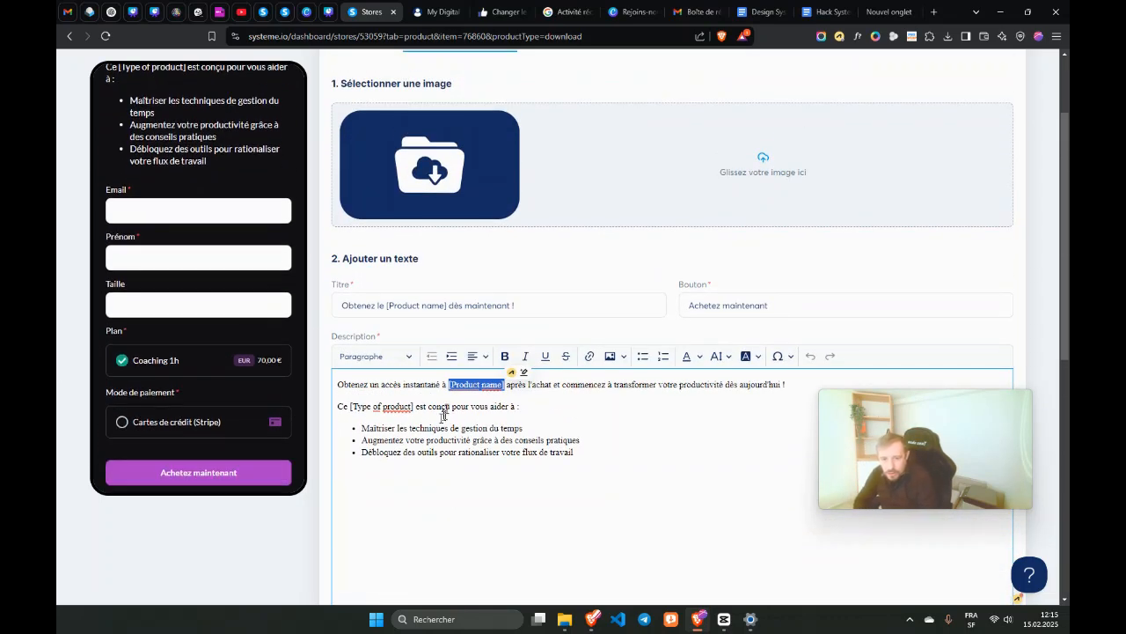
scroll(422, 493, "down", 3)
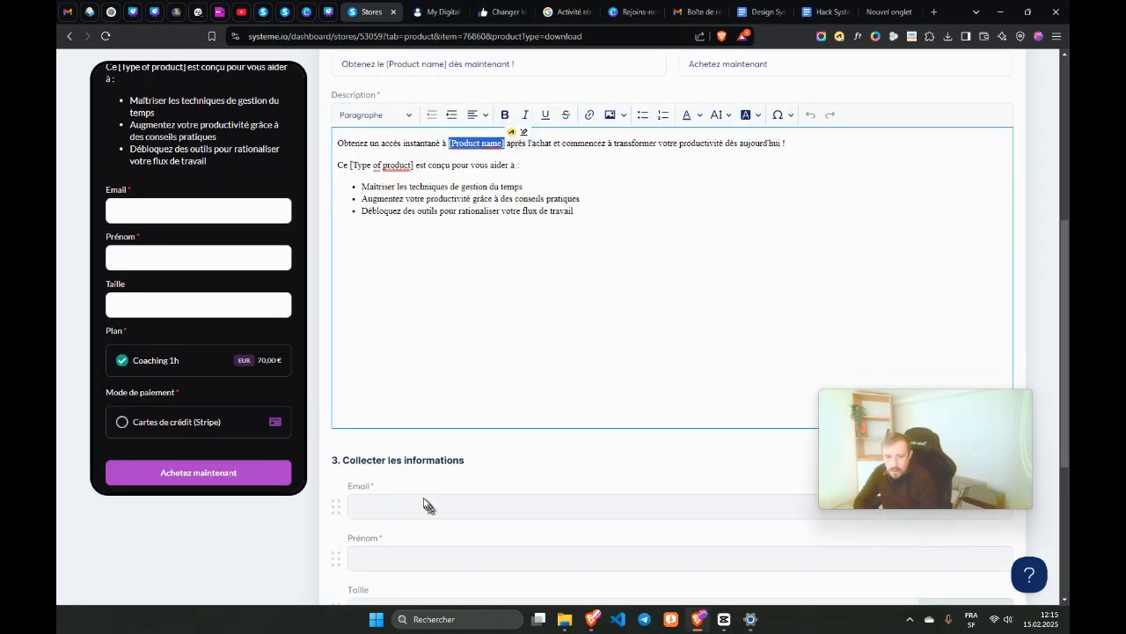
scroll(392, 443, "down", 2)
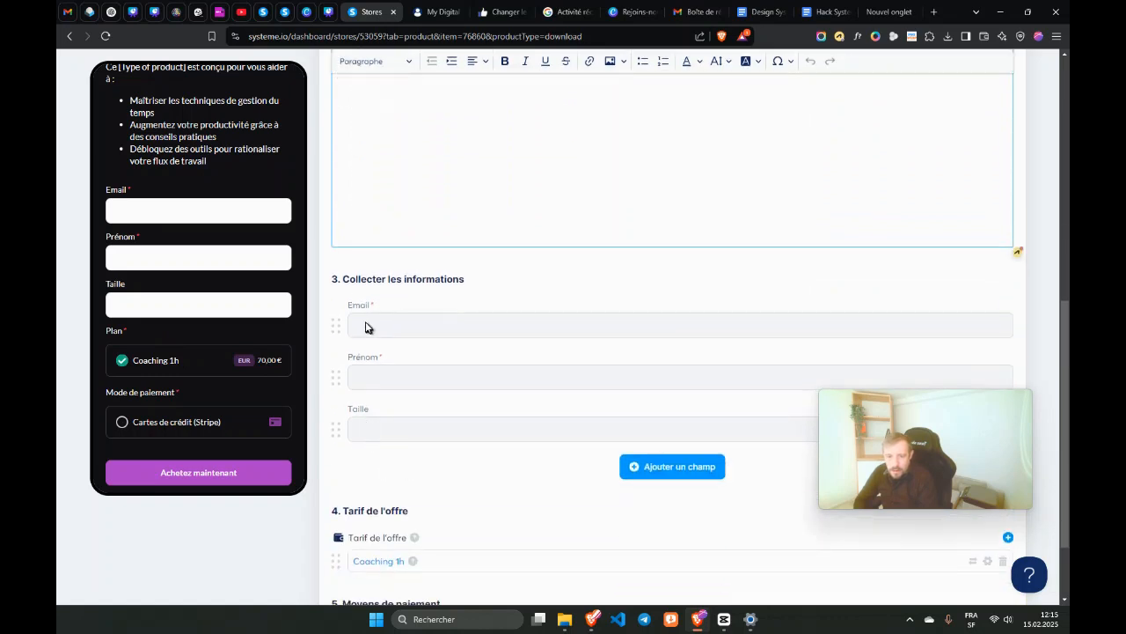
left_click_drag(836, 432, 884, 276)
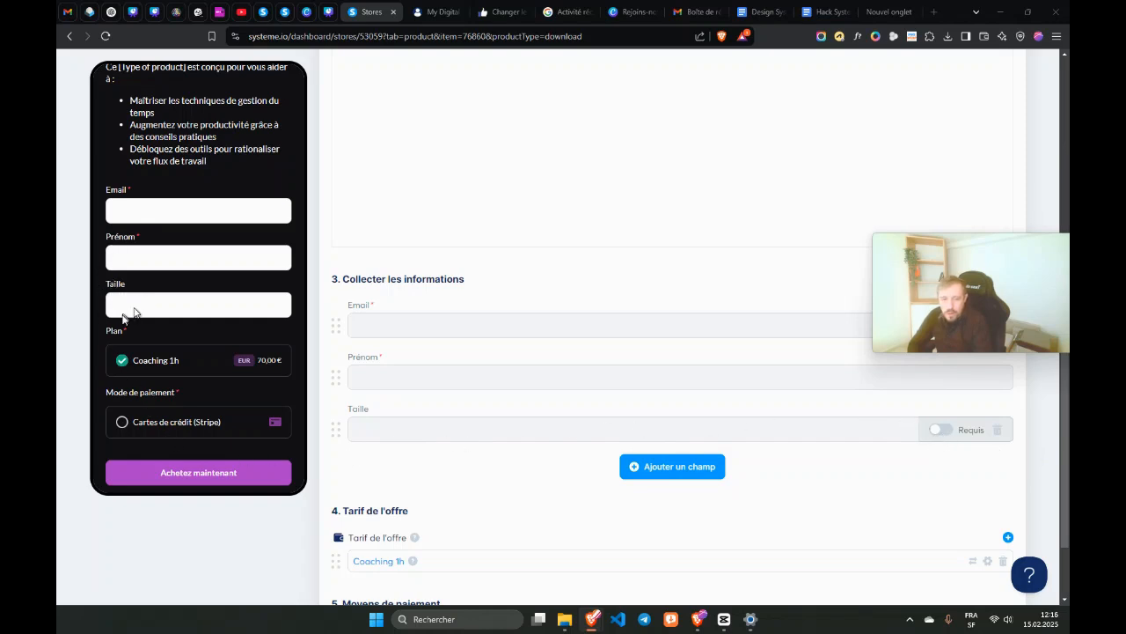
Step: Save the payment methods with Euro as currency and only Cartes de crédit (Stripe) accepted
scroll(394, 432, "down", 1)
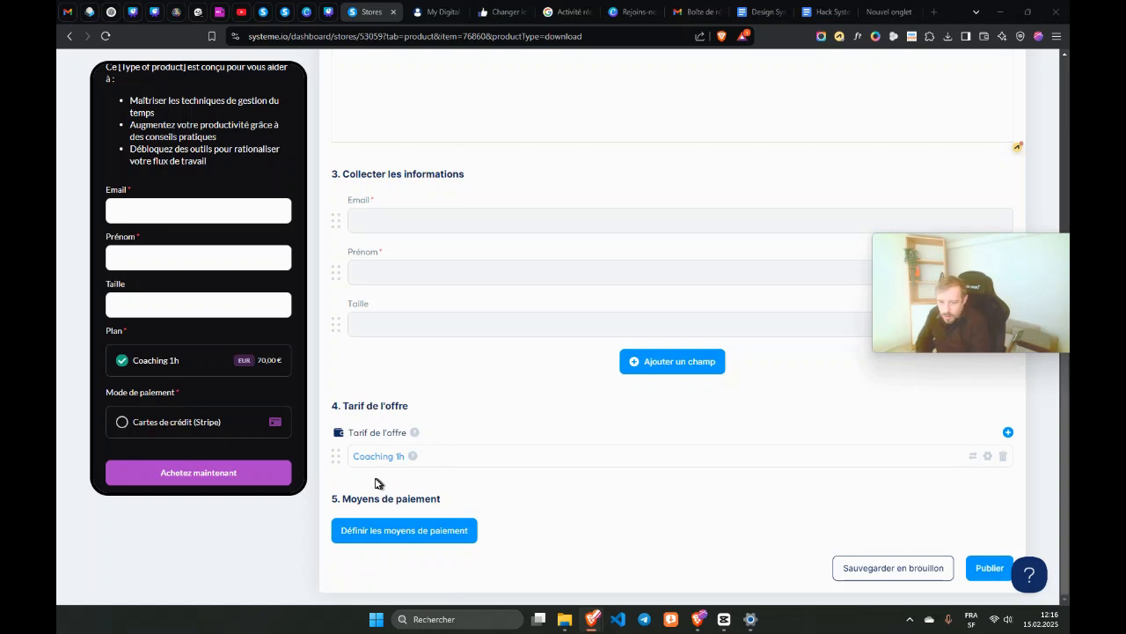
left_click(385, 535)
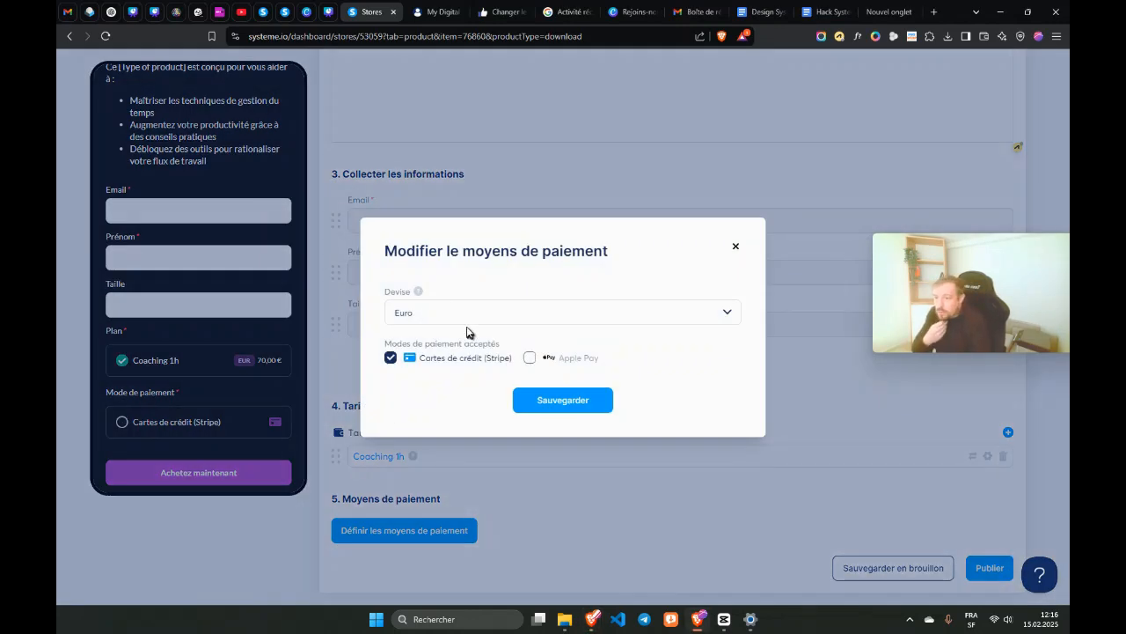
left_click(564, 400)
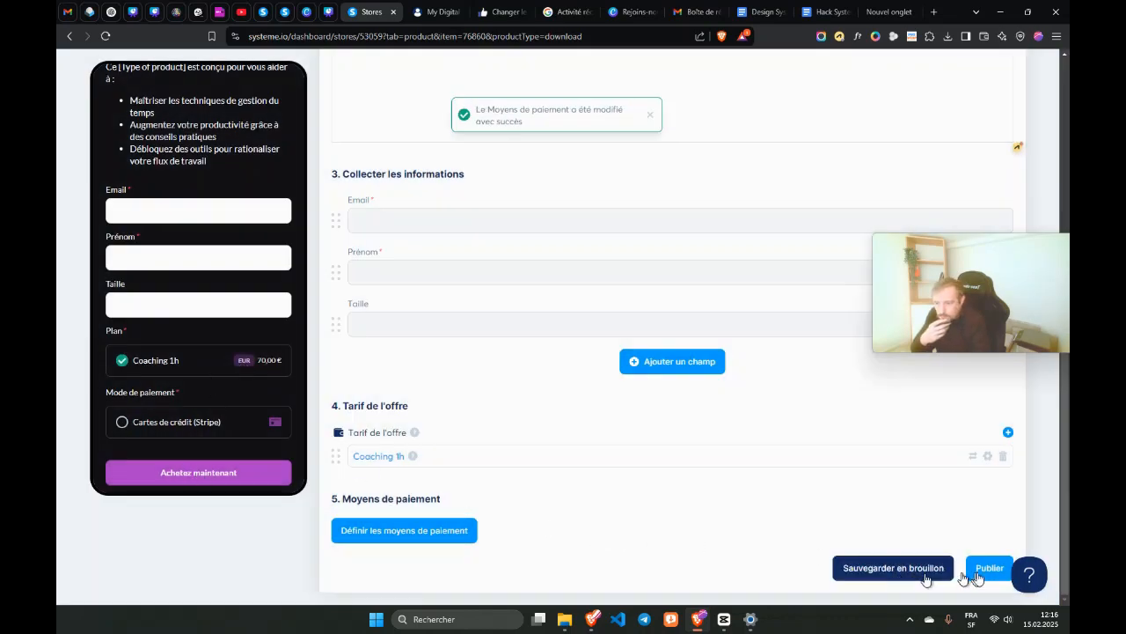
Step: Examine the digital download settings and the confirmation email's {product_name} and {downloadable_file_links} variables, leaving the email unedited
scroll(737, 377, "up", 10)
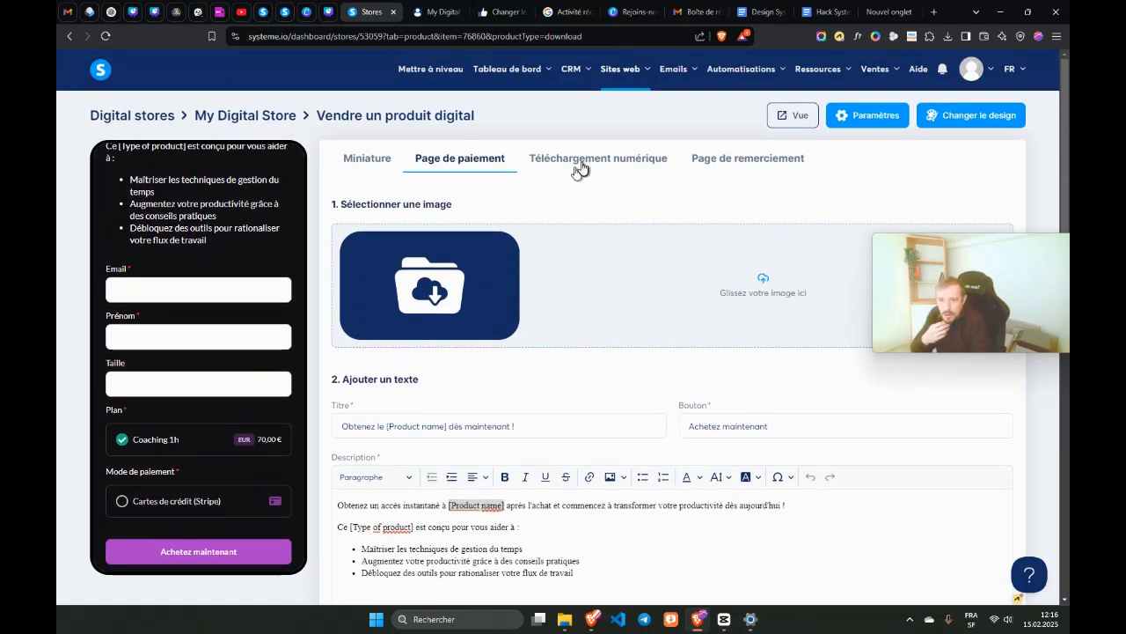
left_click(580, 167)
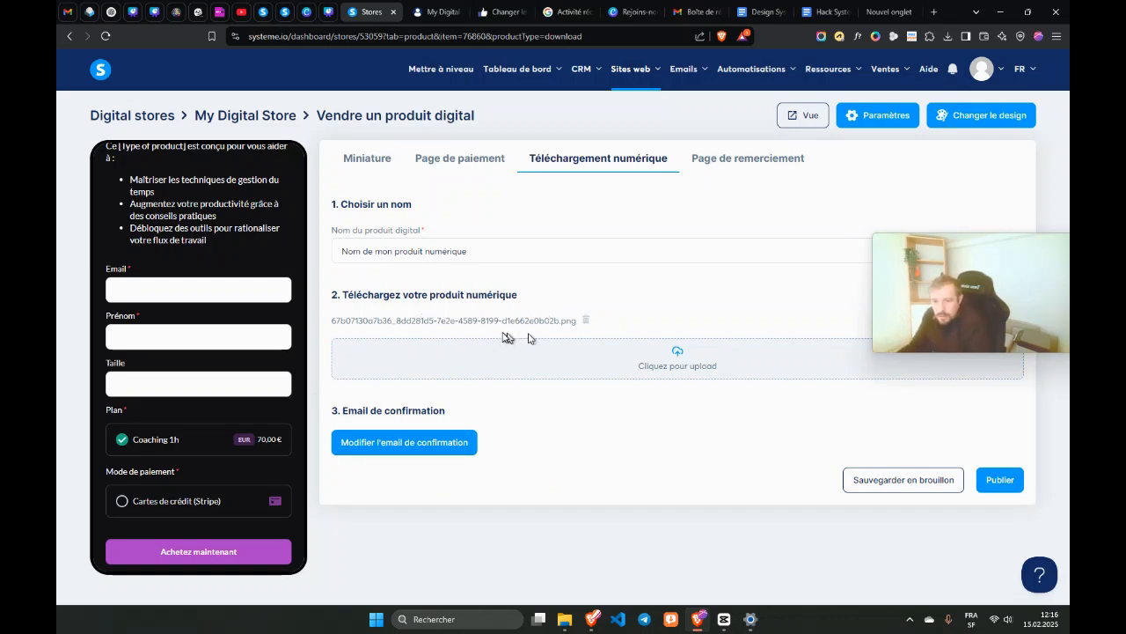
left_click(426, 445)
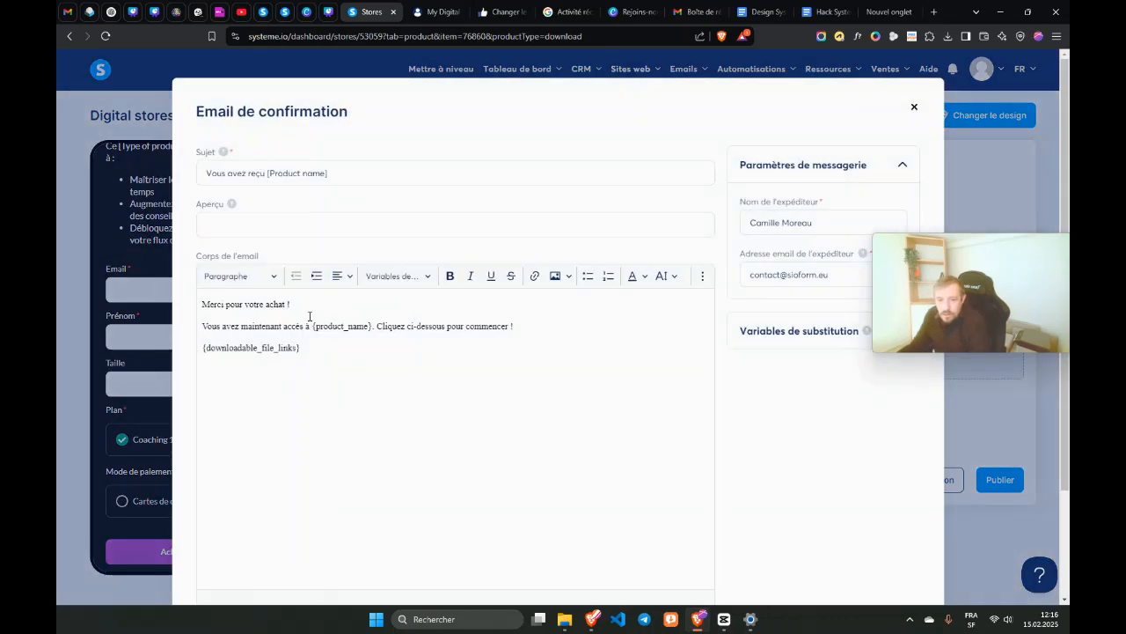
left_click(304, 350)
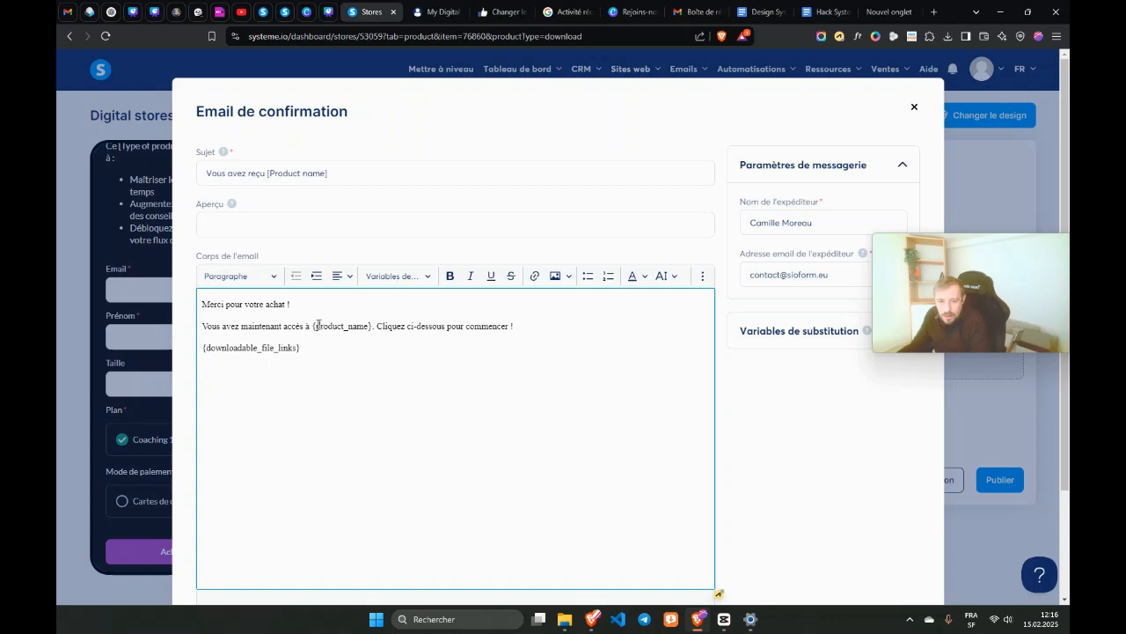
left_click(369, 325)
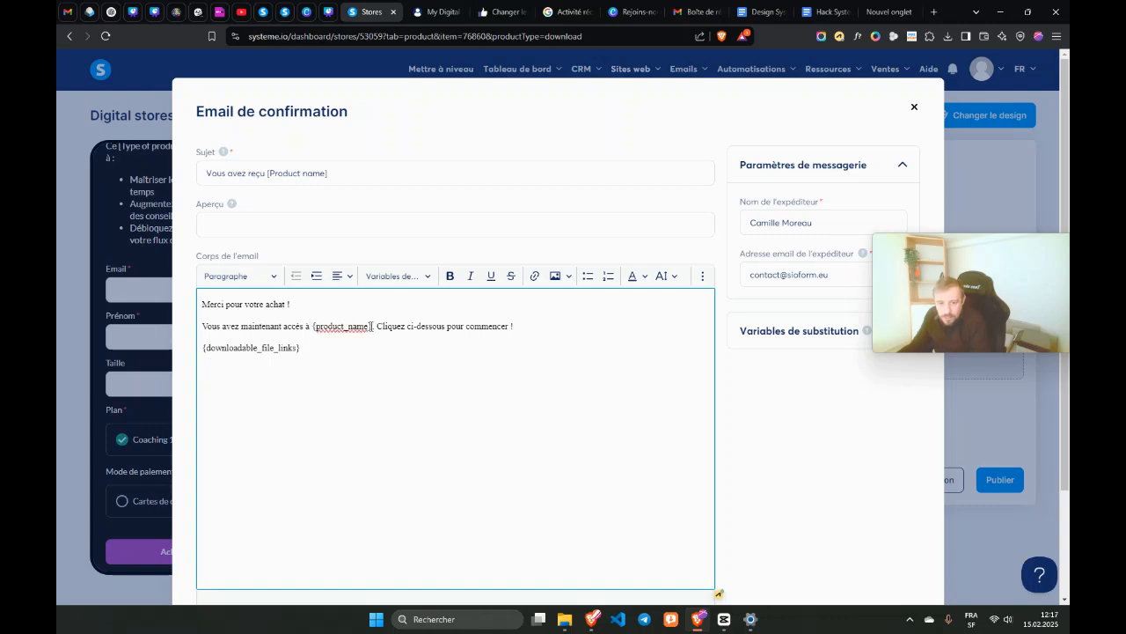
left_click(205, 347)
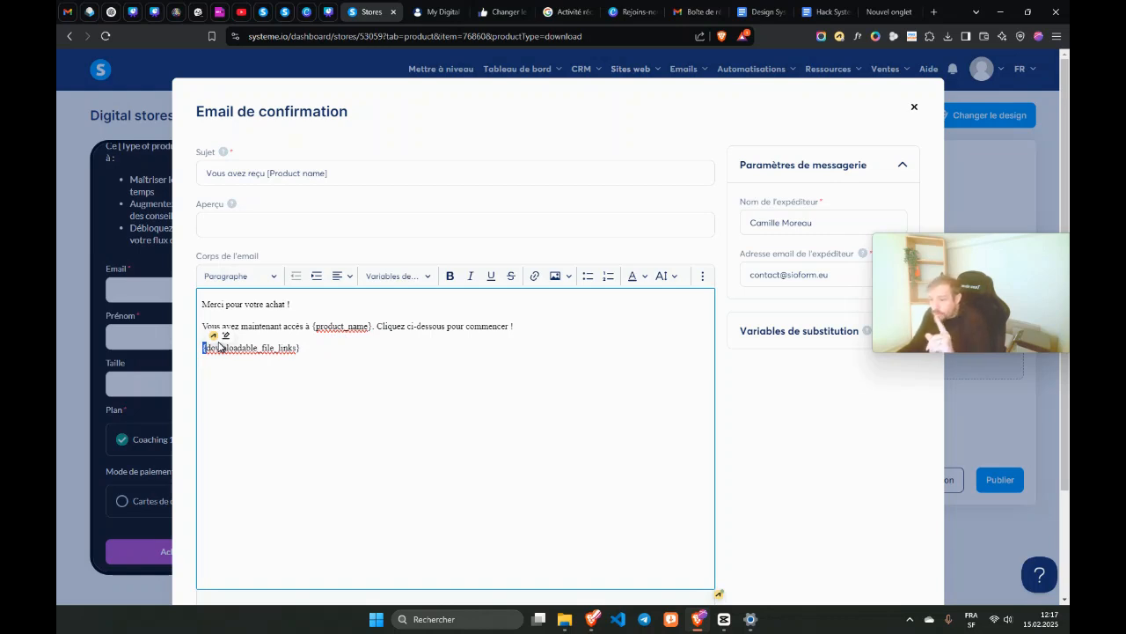
left_click(314, 326)
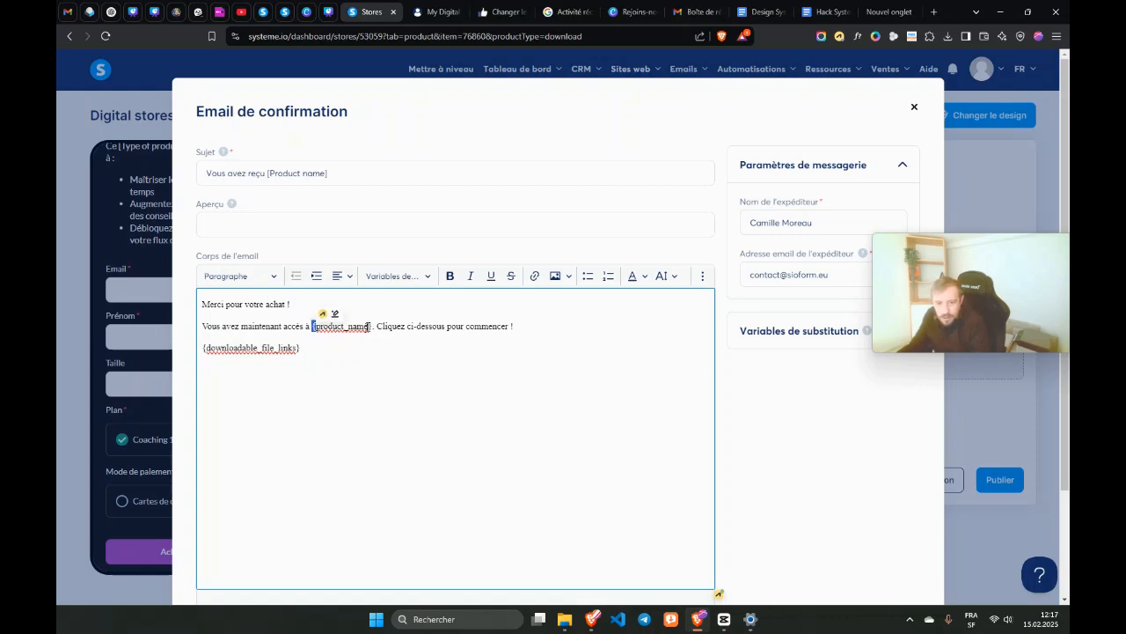
double_click(300, 349)
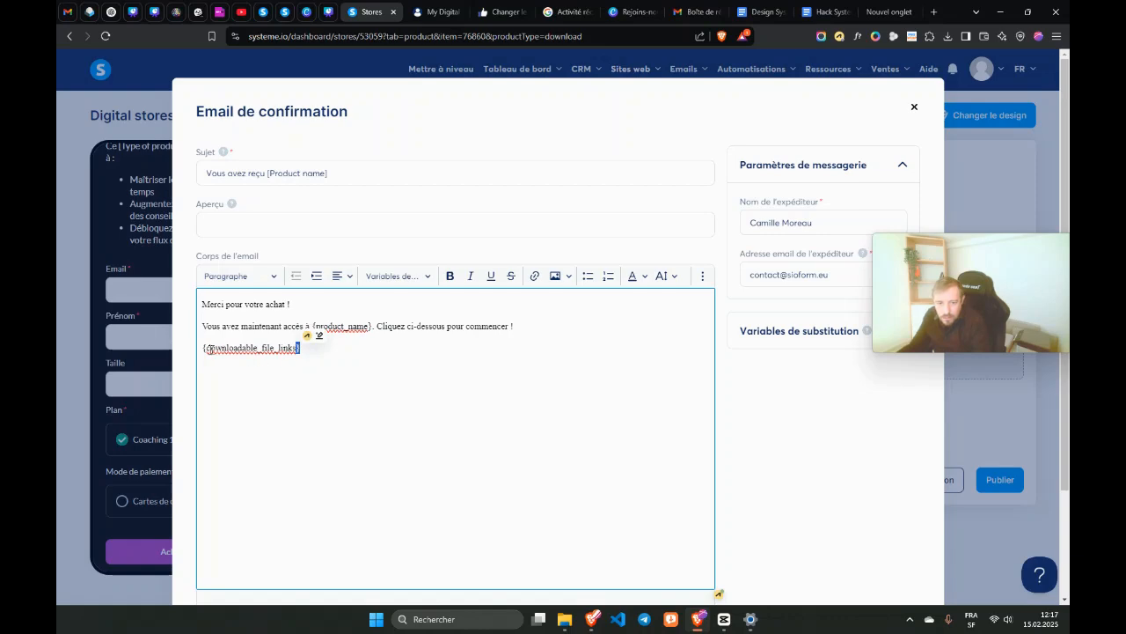
left_click(203, 348)
left_click(915, 106)
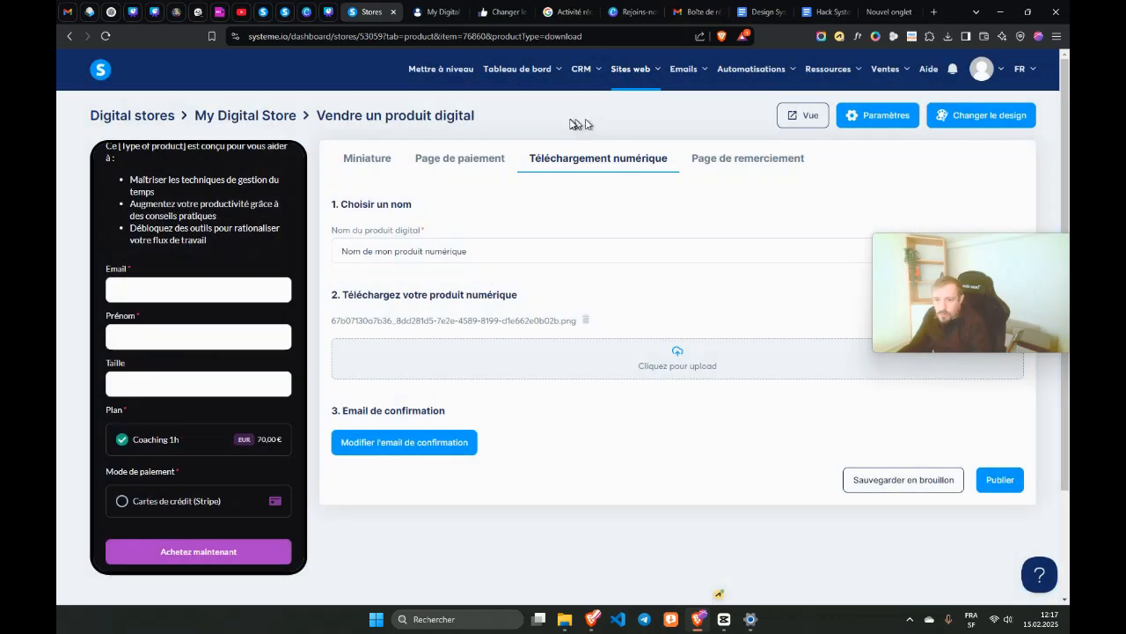
Step: Return to the payment page description and select the [Type of product] placeholder
scroll(355, 316, "down", 3)
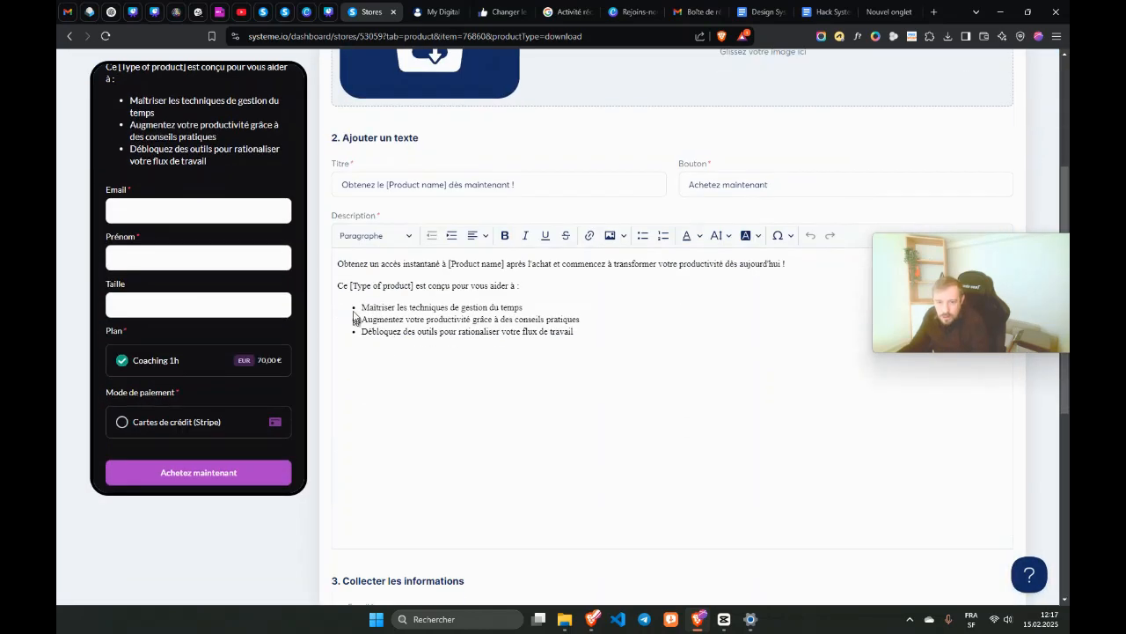
left_click(352, 285)
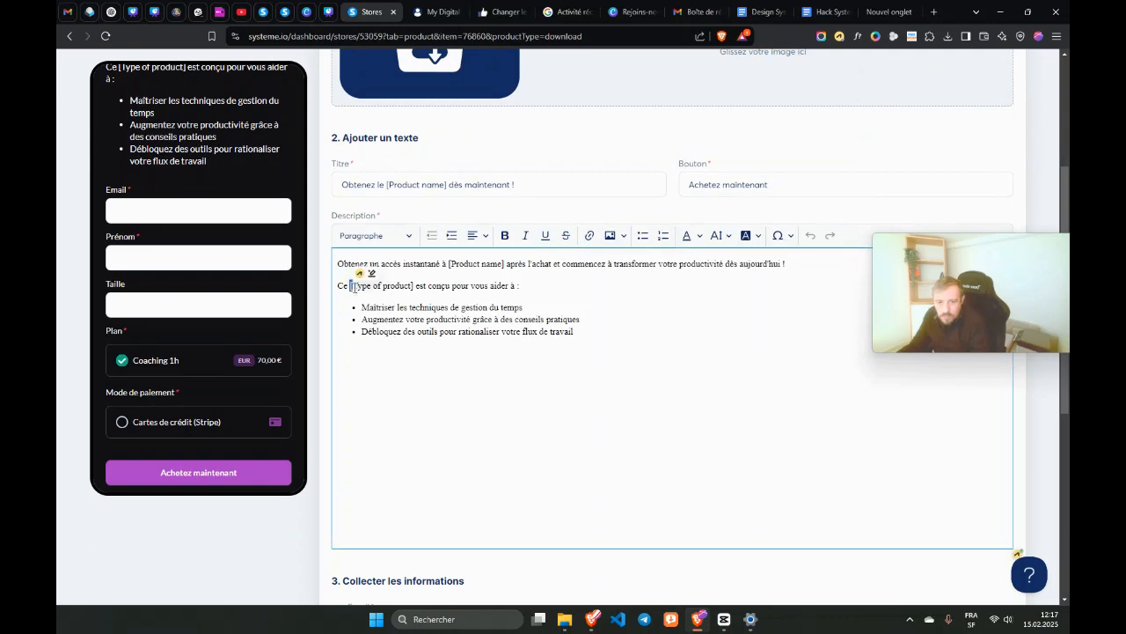
left_click_drag(351, 285, 418, 290)
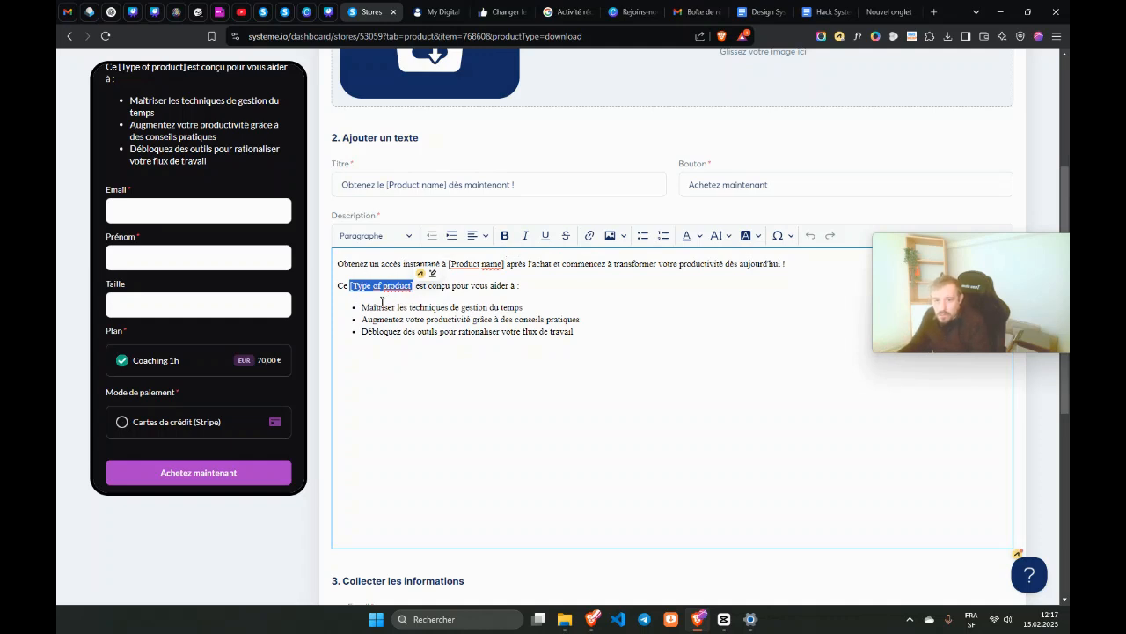
Step: Point out the [Product name] placeholder in the payment page title, leaving the text unedited
scroll(382, 302, "up", 1)
left_click_drag(387, 246, 451, 247)
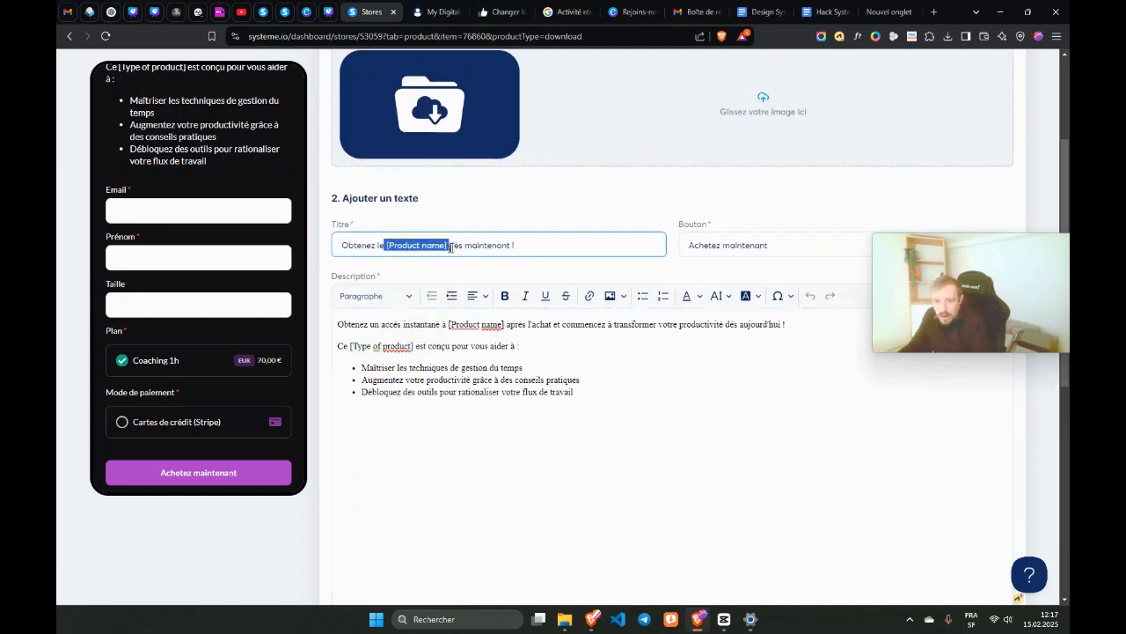
scroll(376, 394, "up", 3)
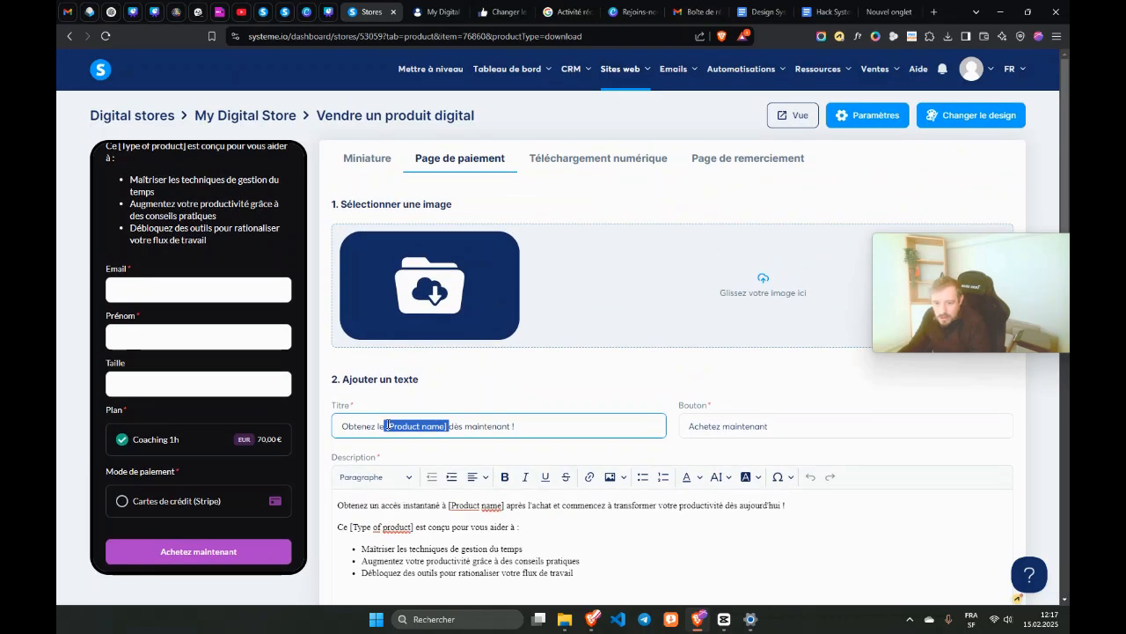
left_click(387, 426)
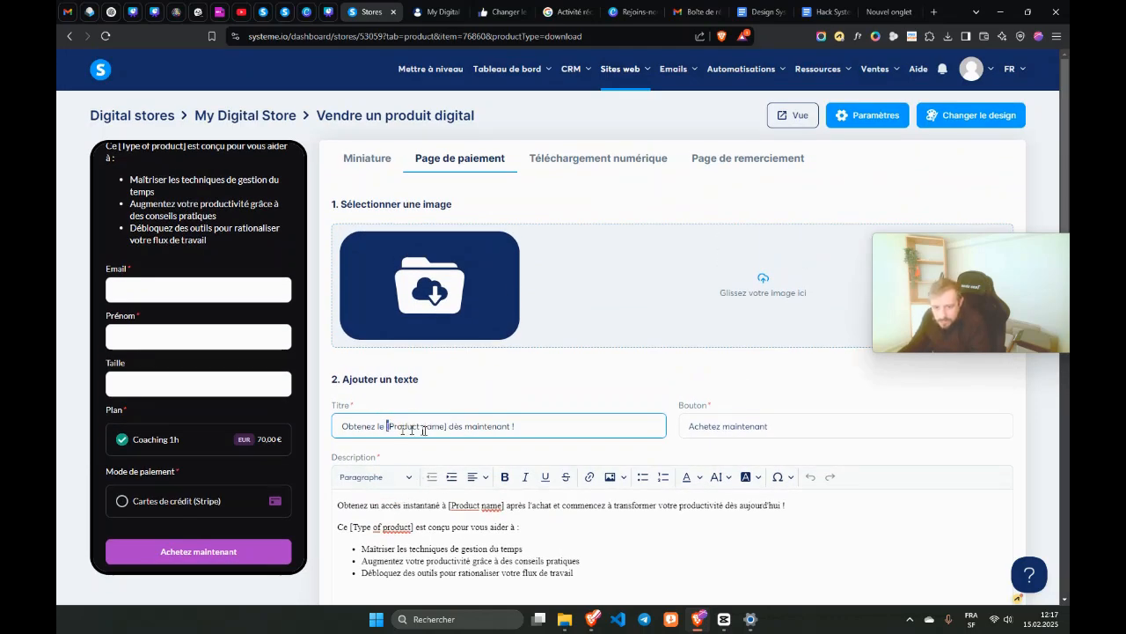
Step: Examine the {product_name} variable in the digital download's confirmation email and close the email without editing it
left_click(626, 157)
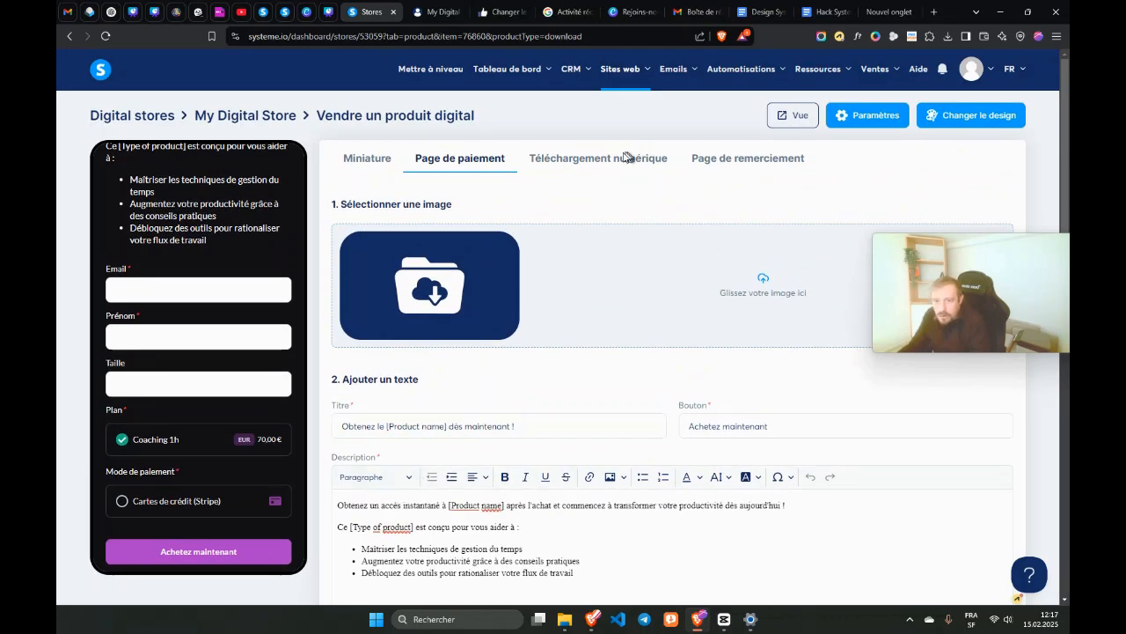
left_click(581, 166)
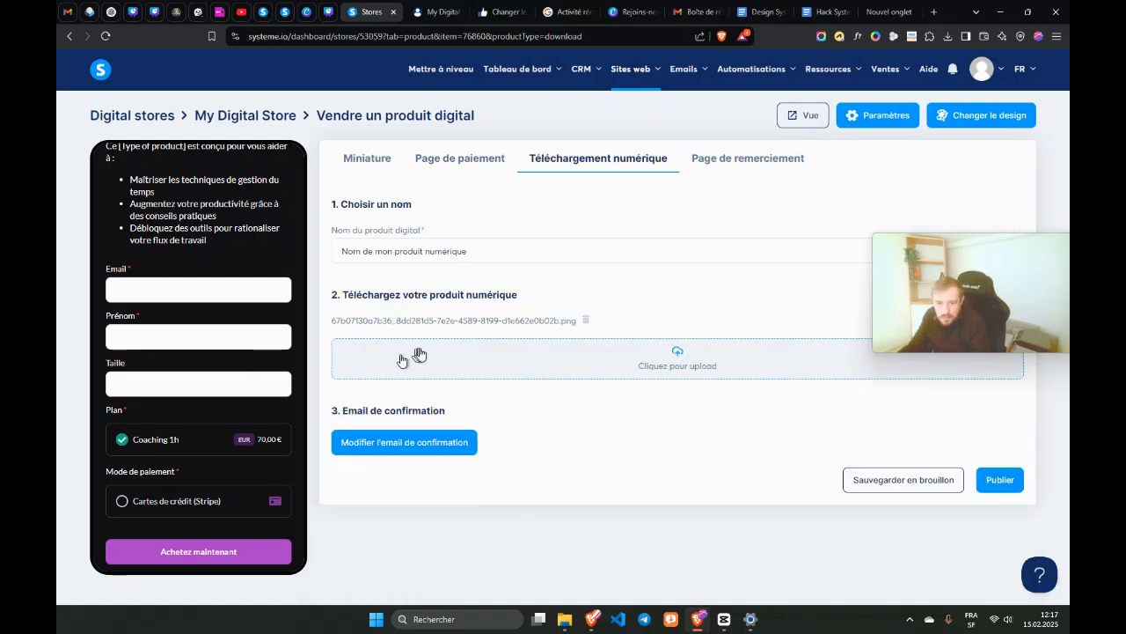
left_click(377, 442)
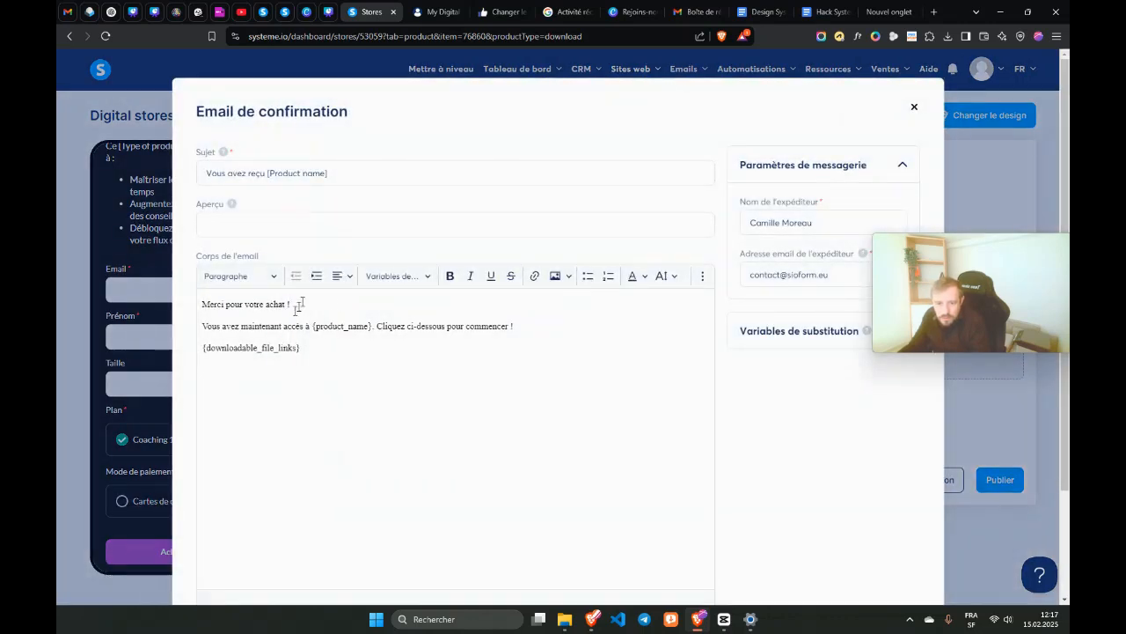
left_click(315, 326)
key("shift+Right")
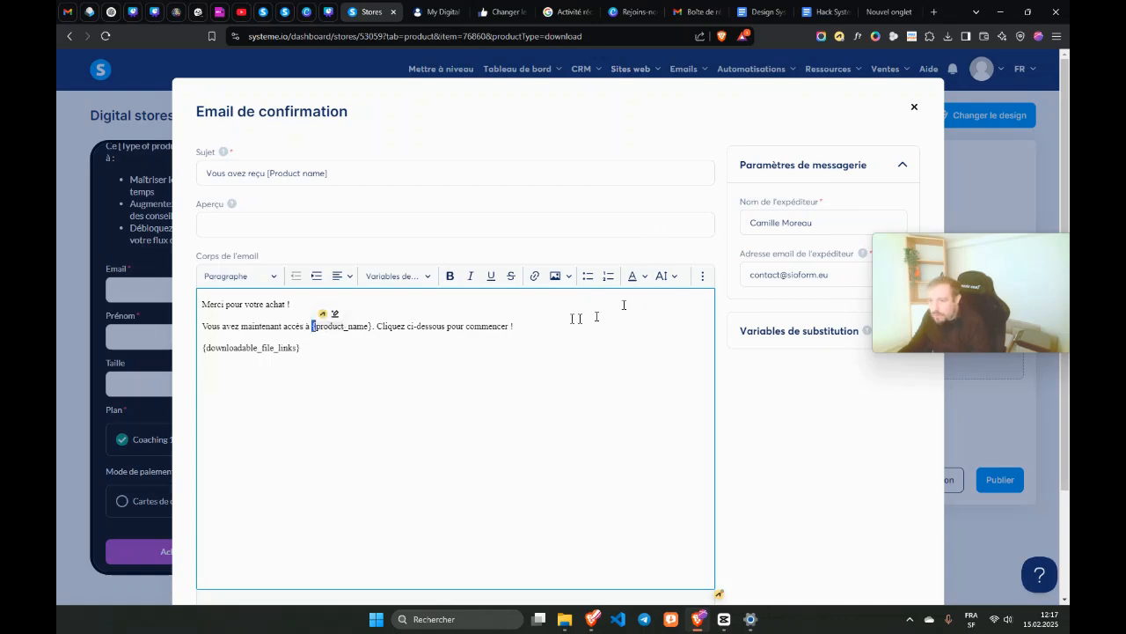
left_click(915, 107)
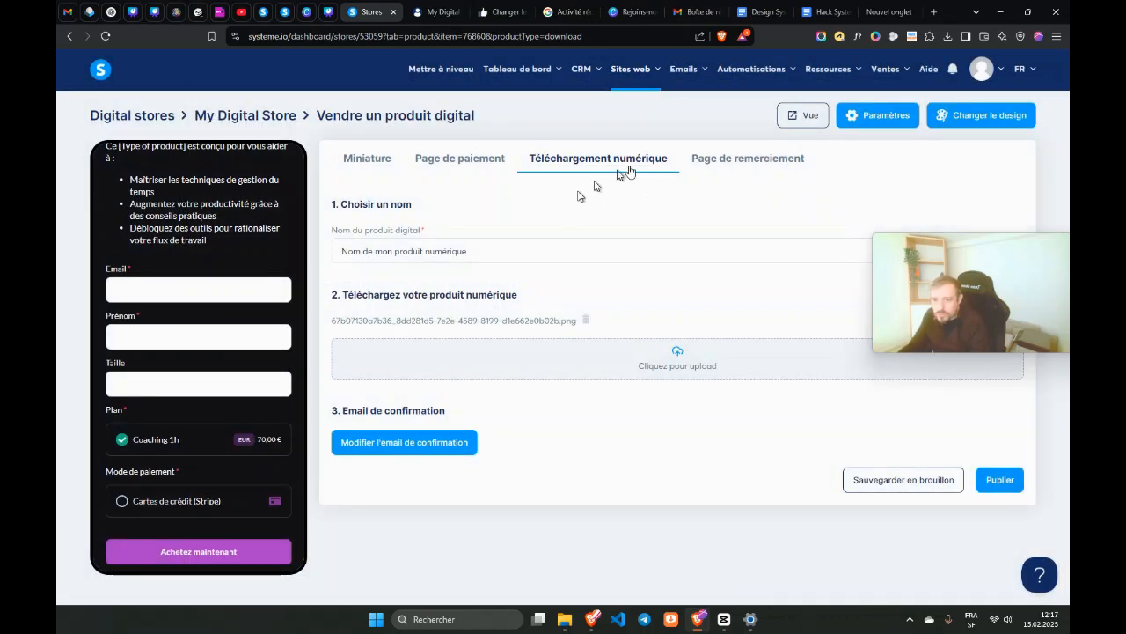
Step: Review the thank-you page's subtitle about the emailed instructions, and recheck the confirmation email that delivers the product
left_click(729, 159)
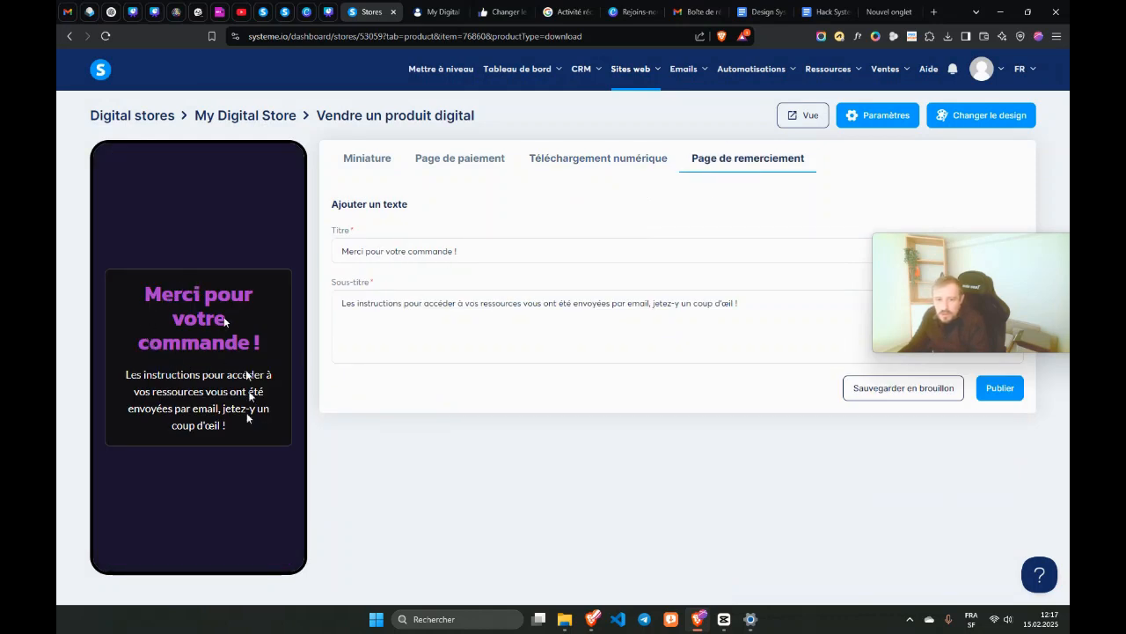
left_click_drag(374, 303, 709, 349)
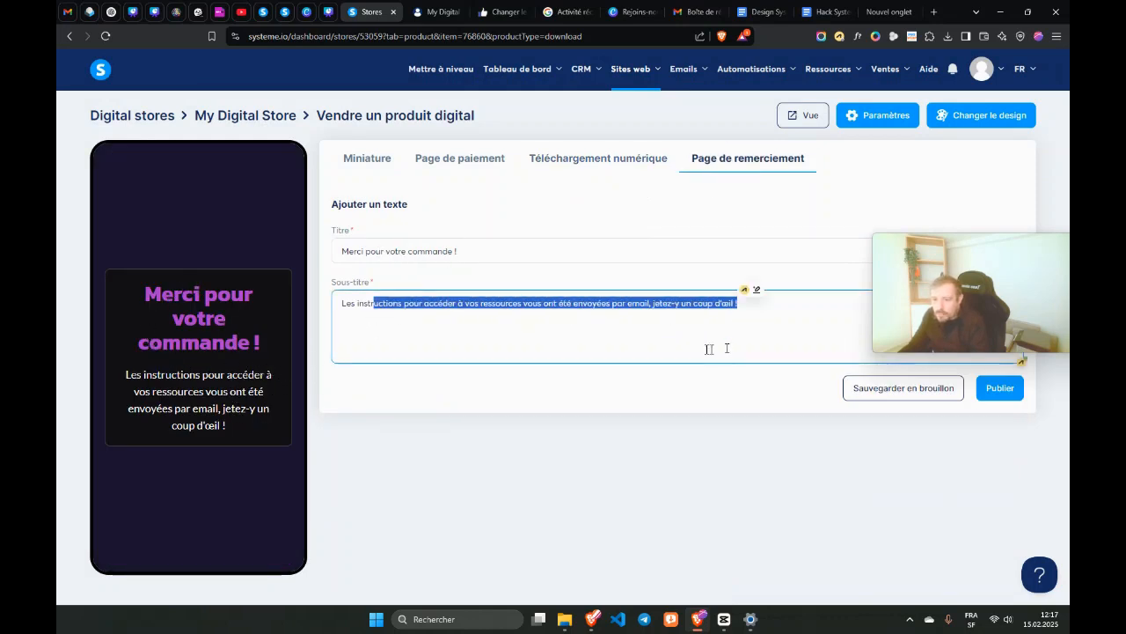
left_click(588, 165)
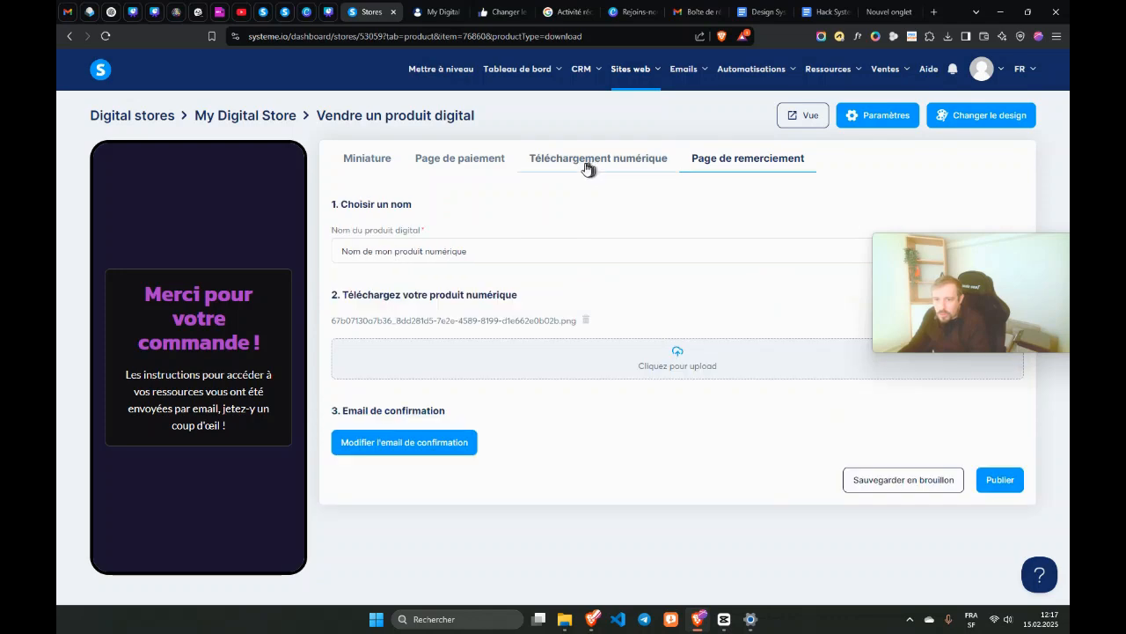
left_click(382, 441)
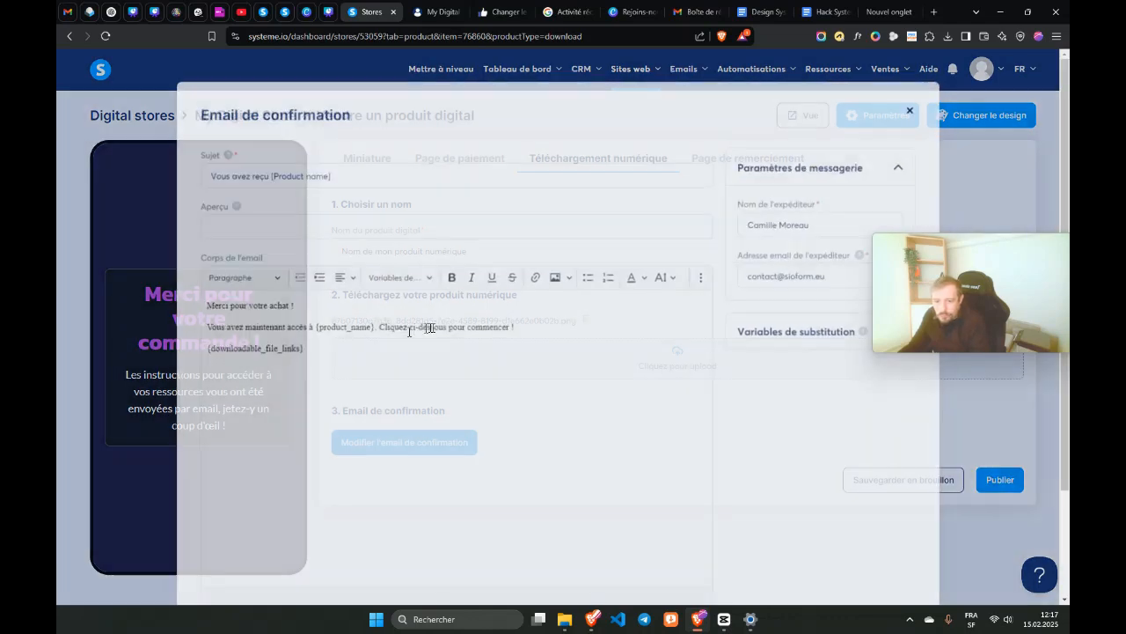
left_click(914, 107)
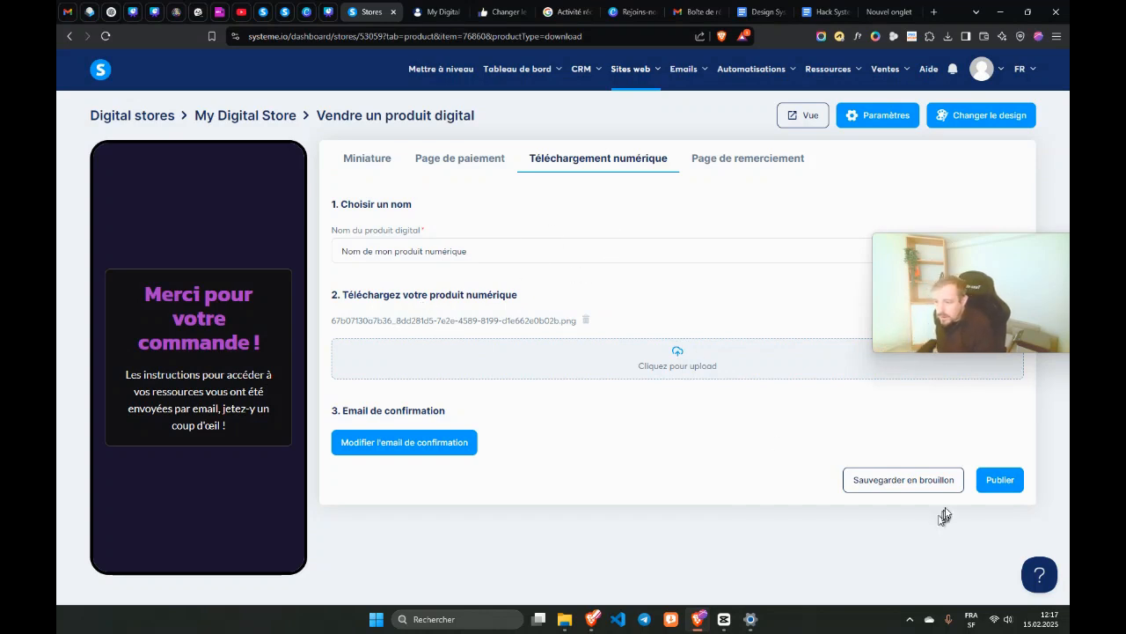
Step: Leave the digital product editor without saving and open the course product "Mon programme de 12 semaines"
left_click(197, 113)
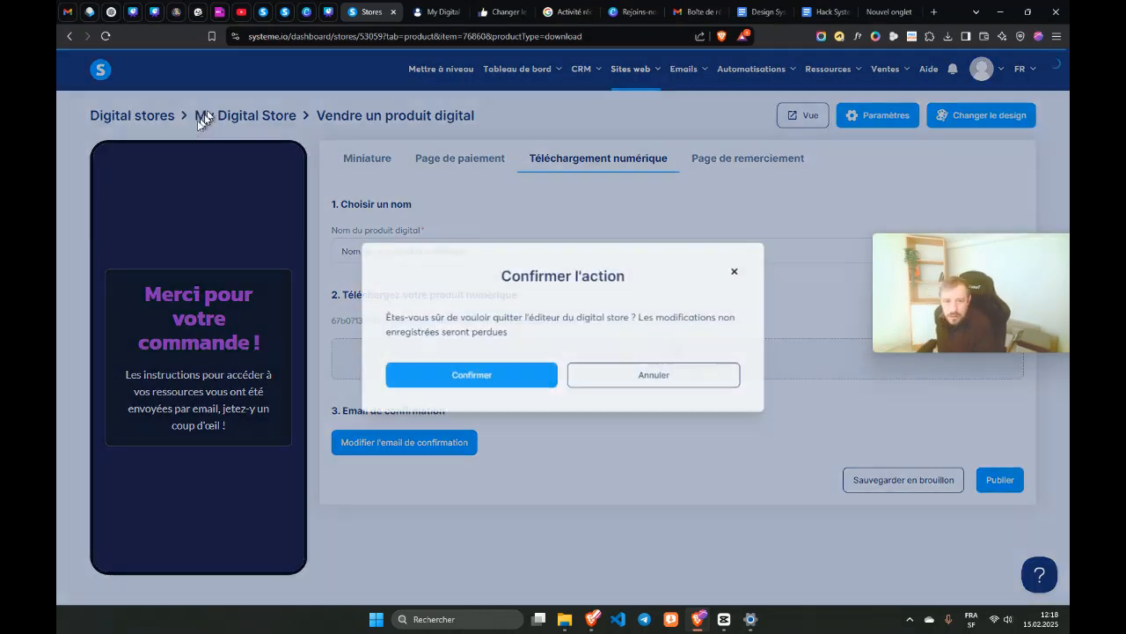
left_click(460, 368)
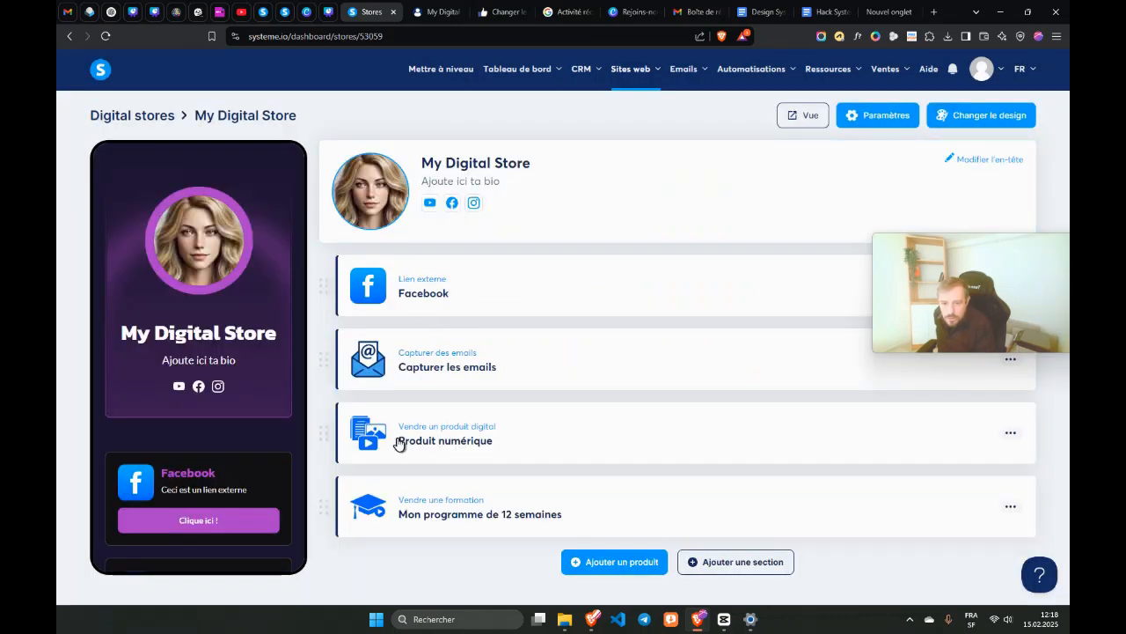
left_click(415, 514)
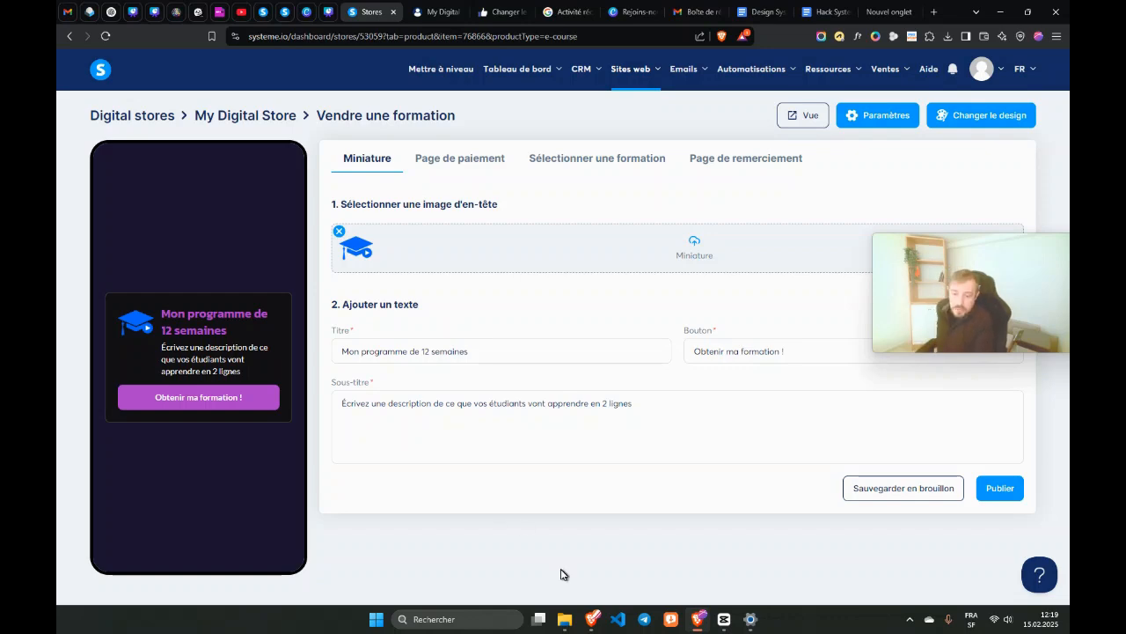
Step: Compare the store link in the Instagram profile bio with the course product's thumbnail settings, ending back in the course editor
mouse_move(589, 619)
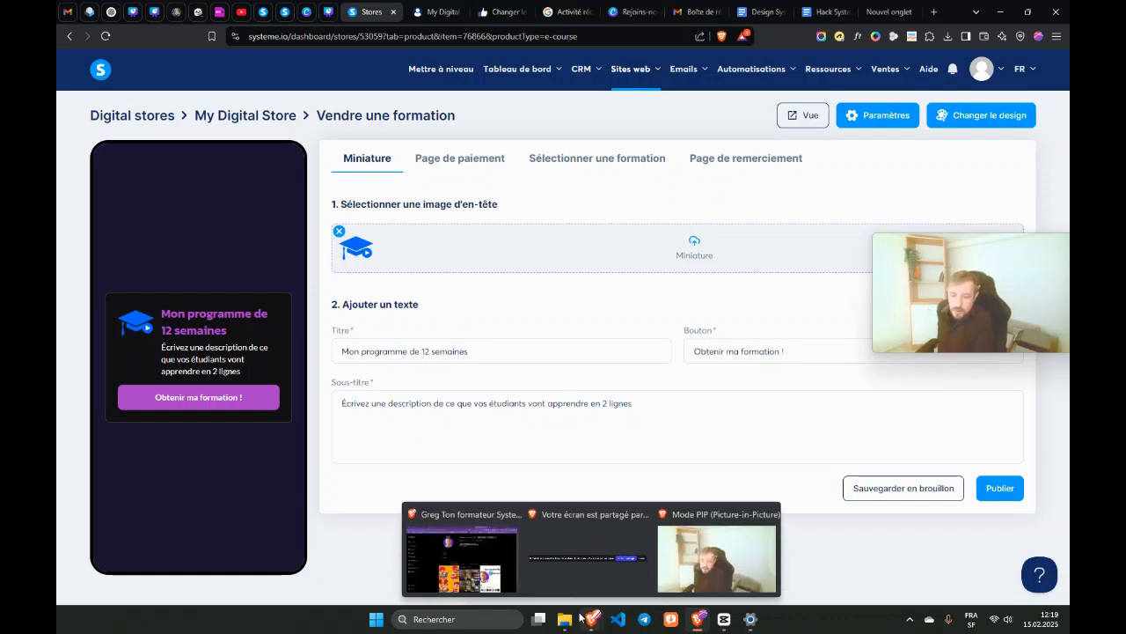
left_click(461, 512)
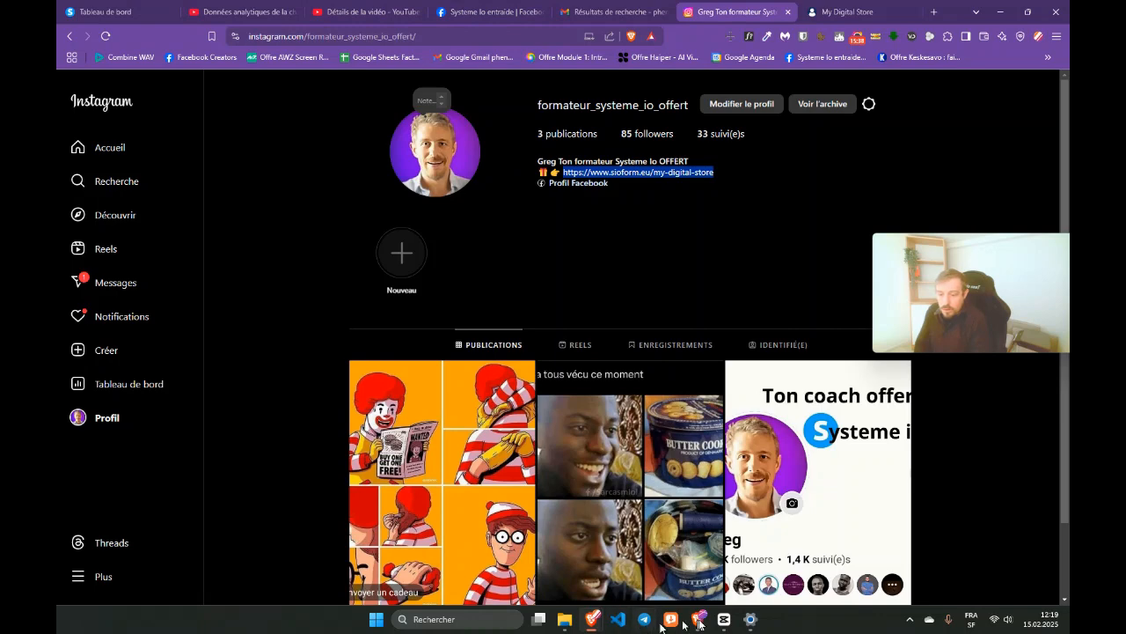
mouse_move(700, 623)
left_click(695, 564)
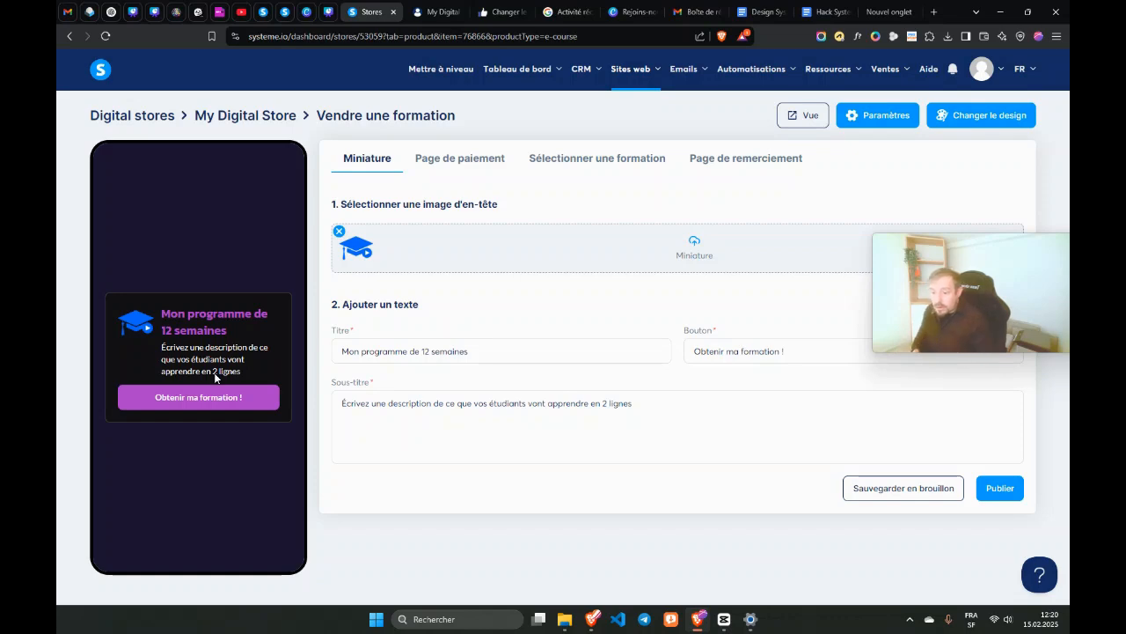
mouse_move(698, 619)
left_click(458, 563)
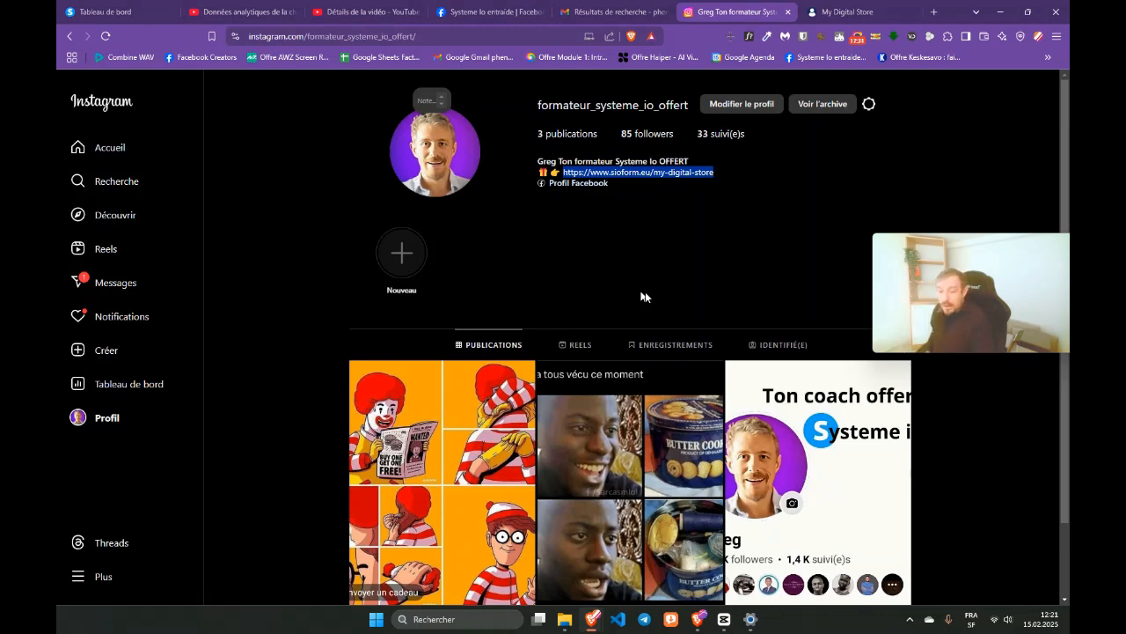
mouse_move(698, 619)
left_click(685, 520)
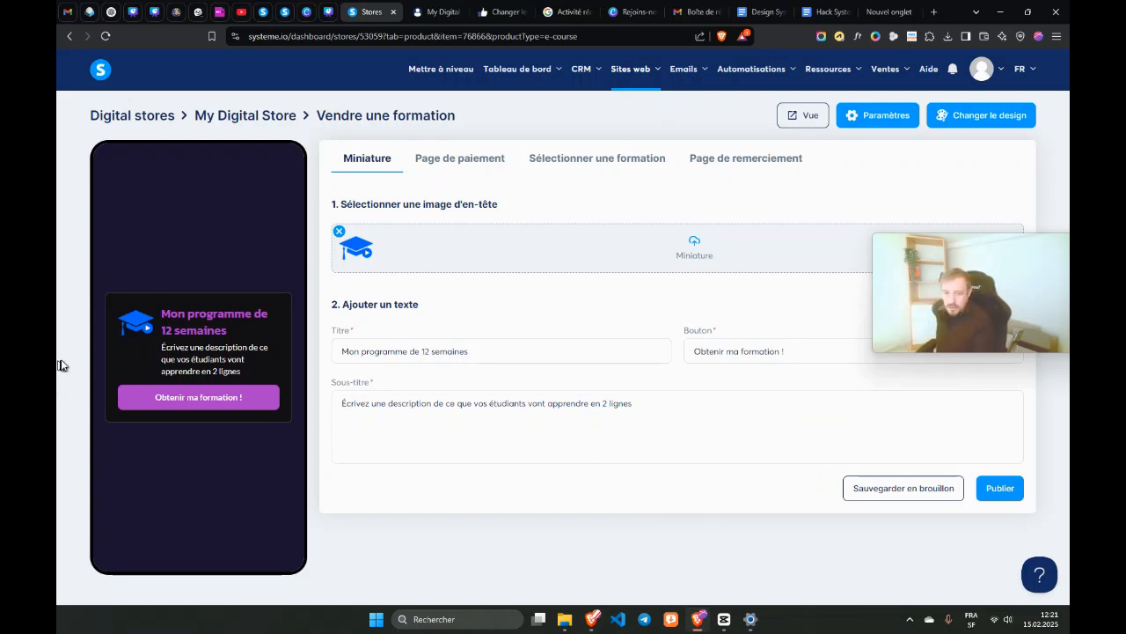
Step: Return to the My Digital Store overview and review all its products in the phone preview
left_click(210, 123)
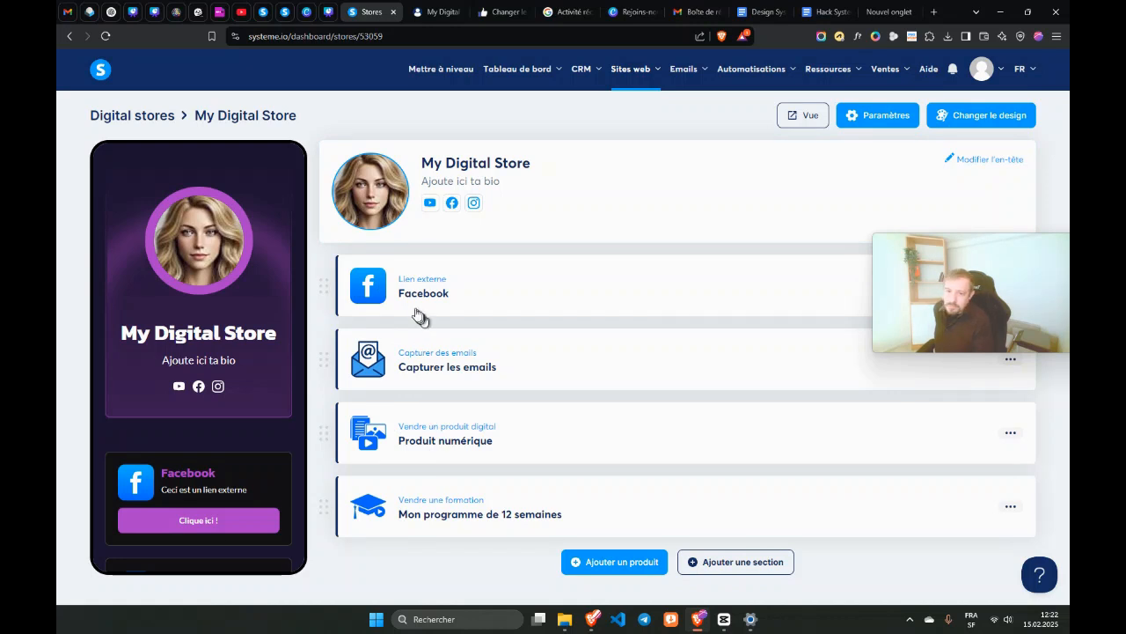
scroll(297, 302, "down", 1)
scroll(297, 302, "down", 4)
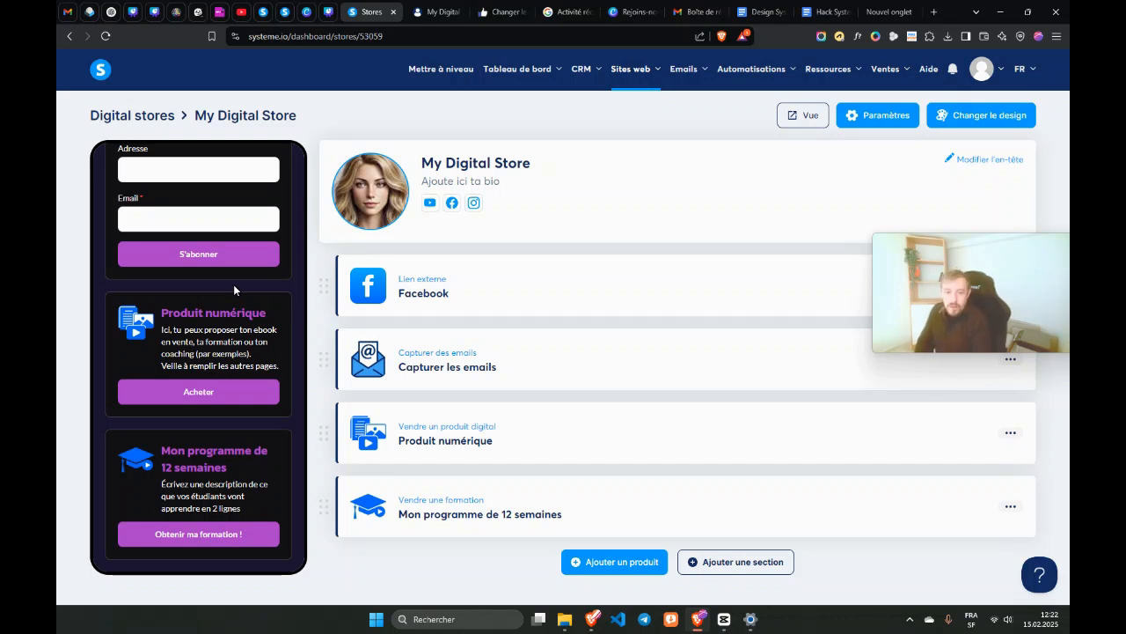
scroll(233, 289, "up", 5)
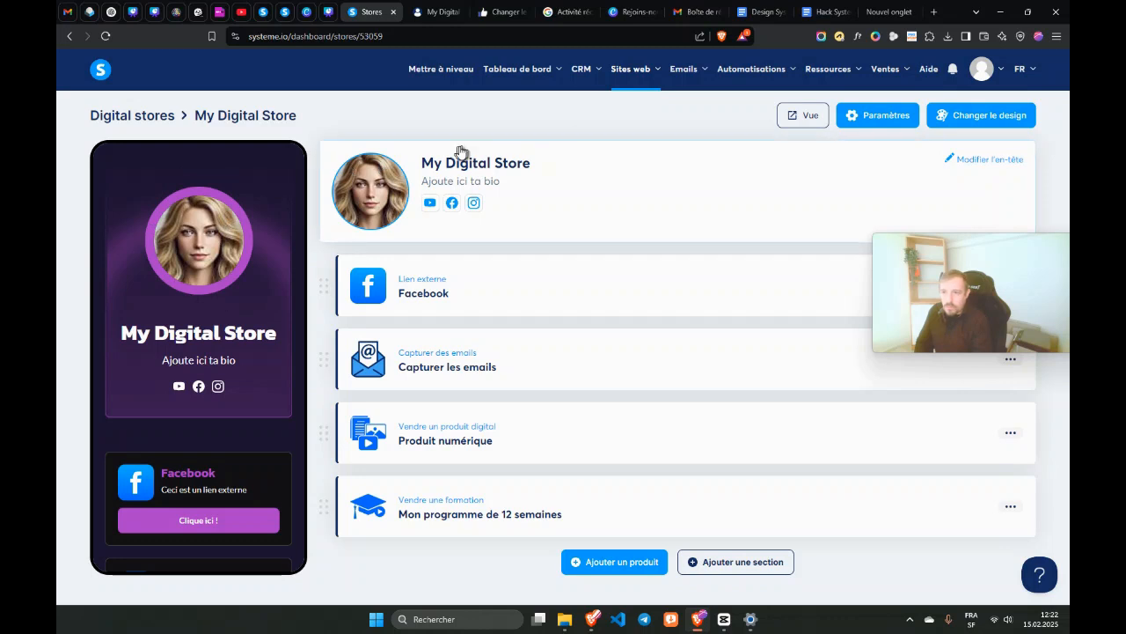
Step: View the published My Digital Store page through to its last product, and switch to the Instagram profile containing its link
left_click(801, 115)
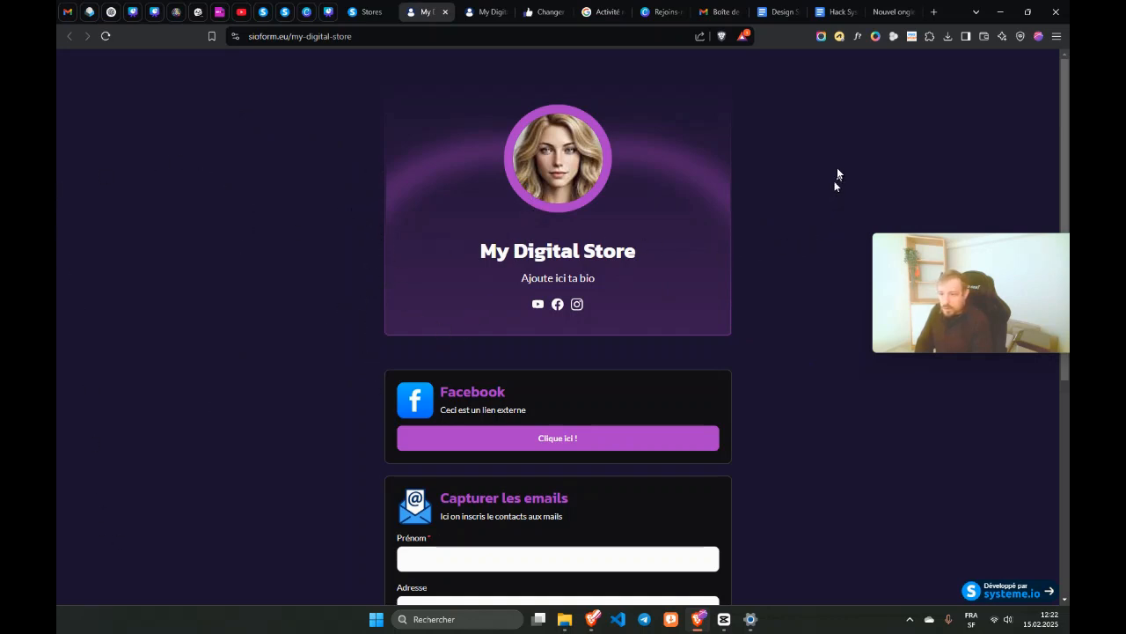
scroll(613, 382, "down", 4)
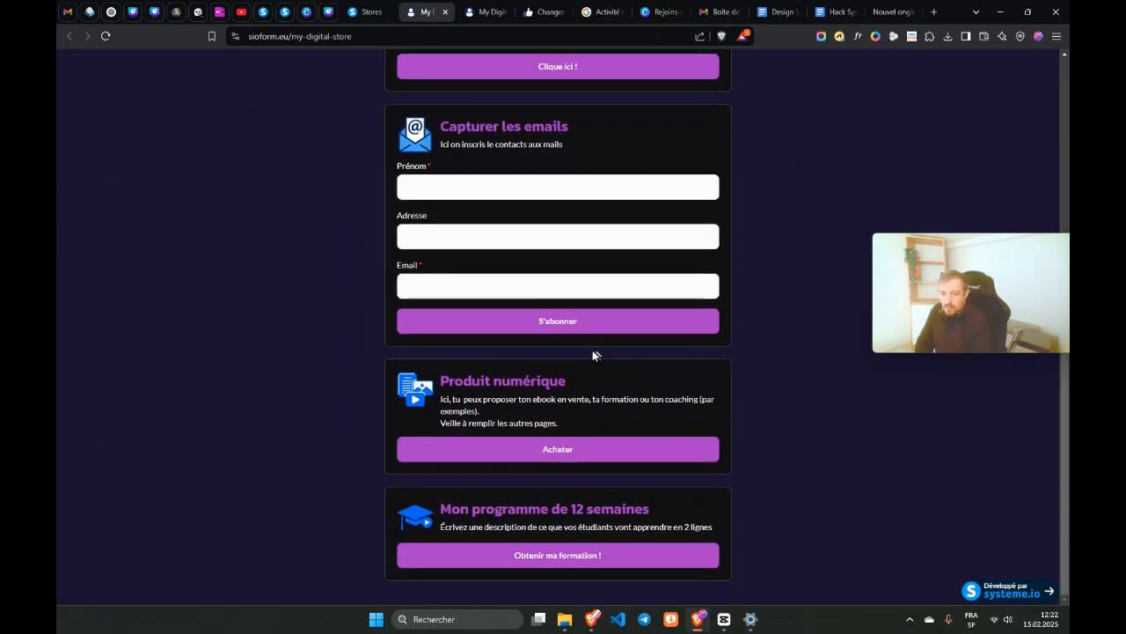
scroll(593, 355, "up", 4)
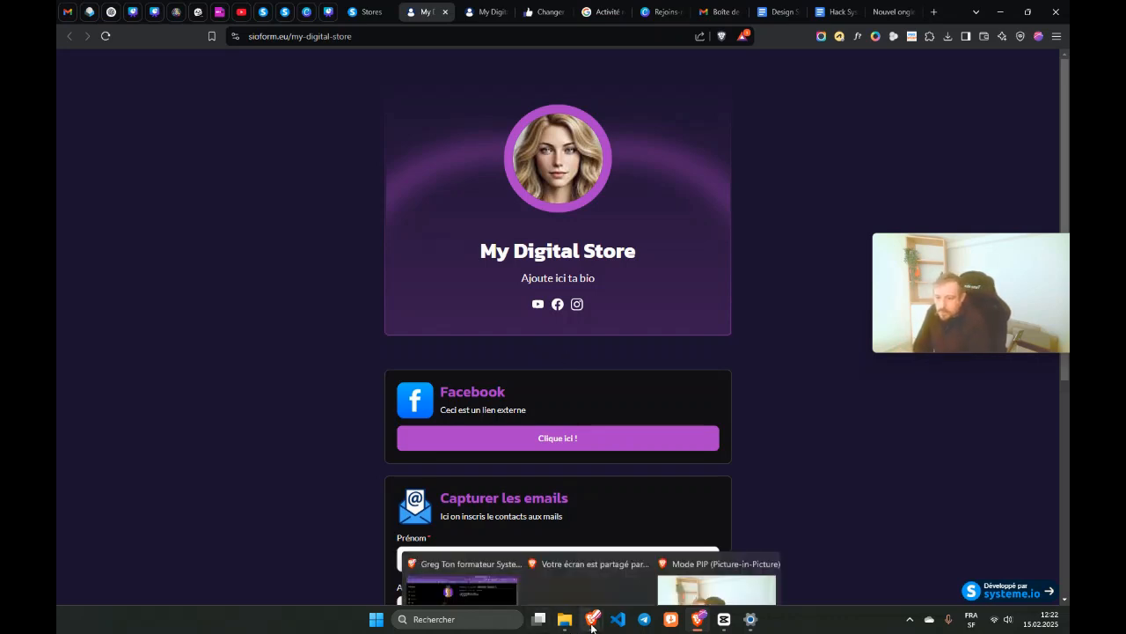
mouse_move(591, 618)
left_click(482, 536)
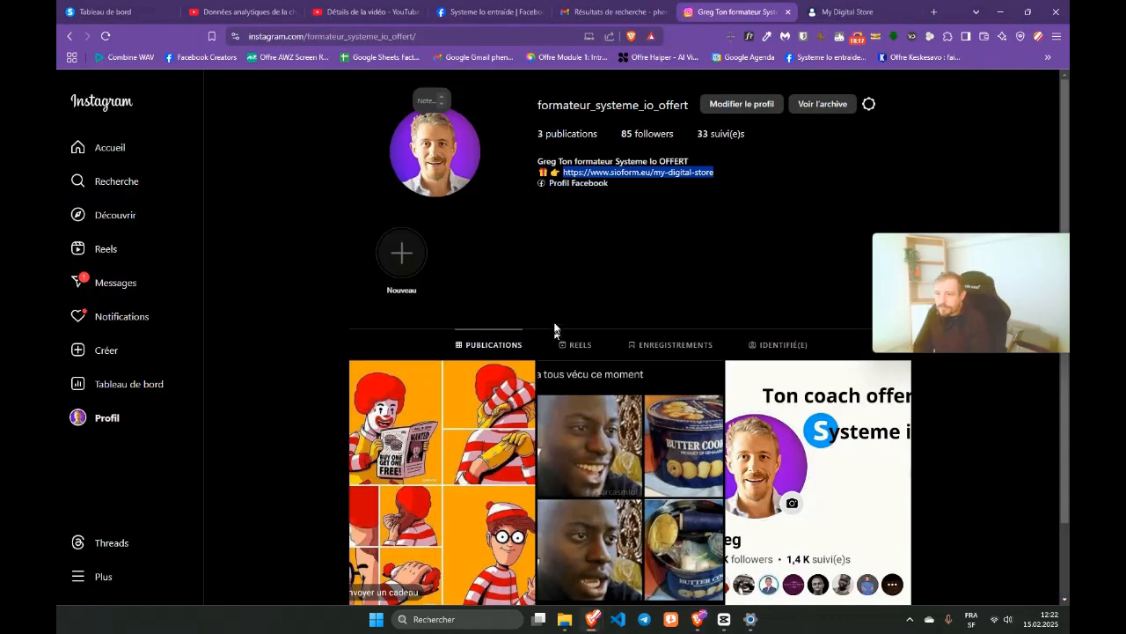